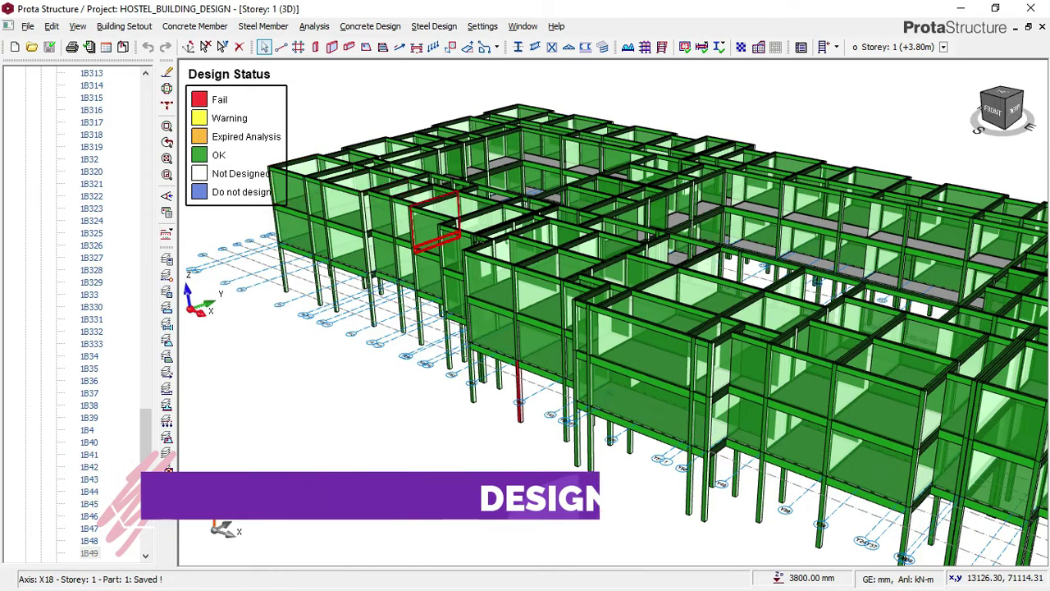
mouse_move(497, 260)
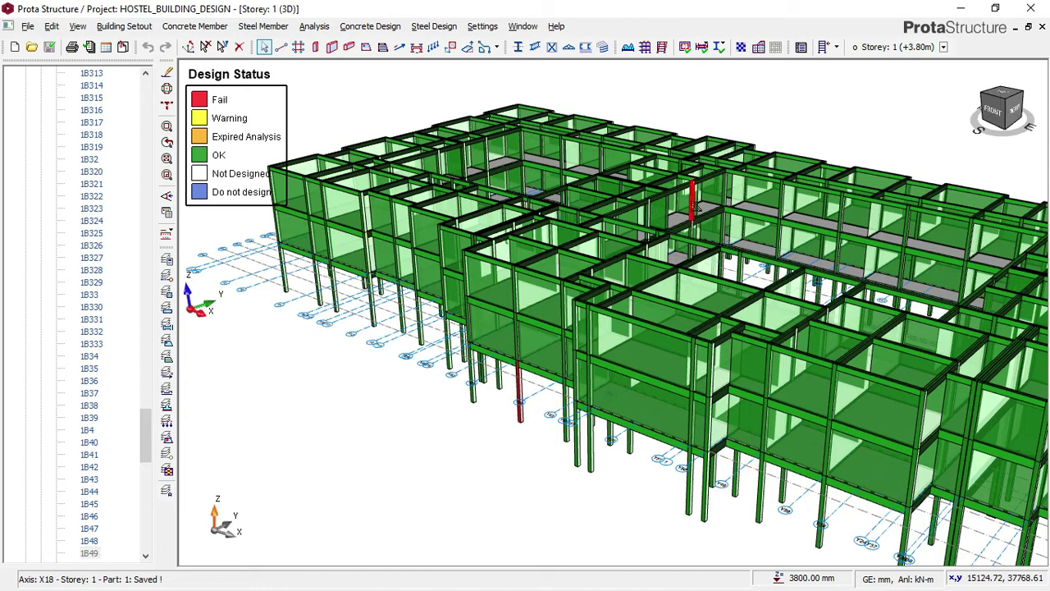
mouse_move(698, 211)
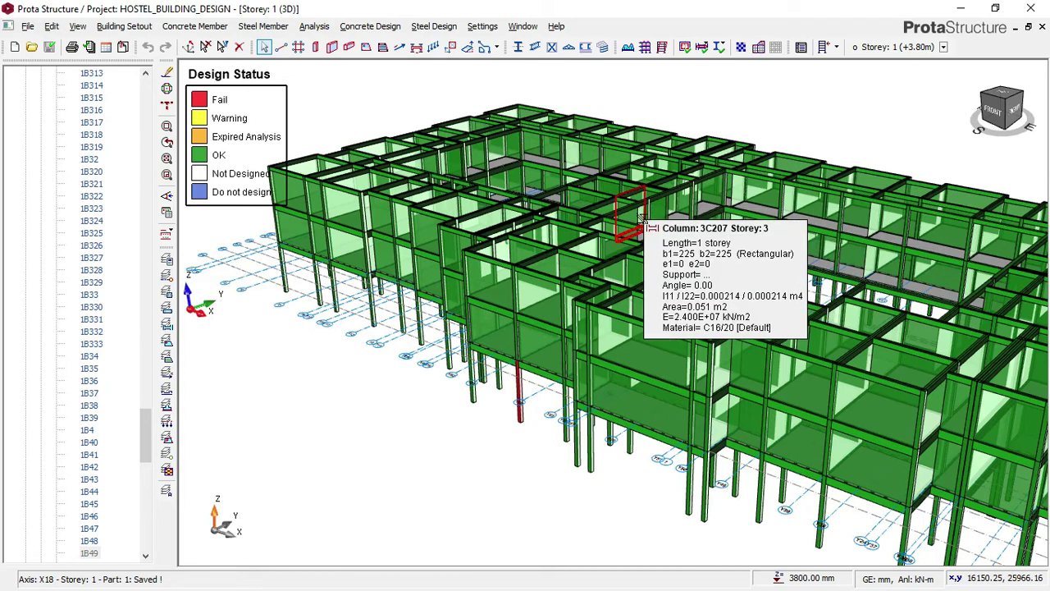
mouse_move(642, 224)
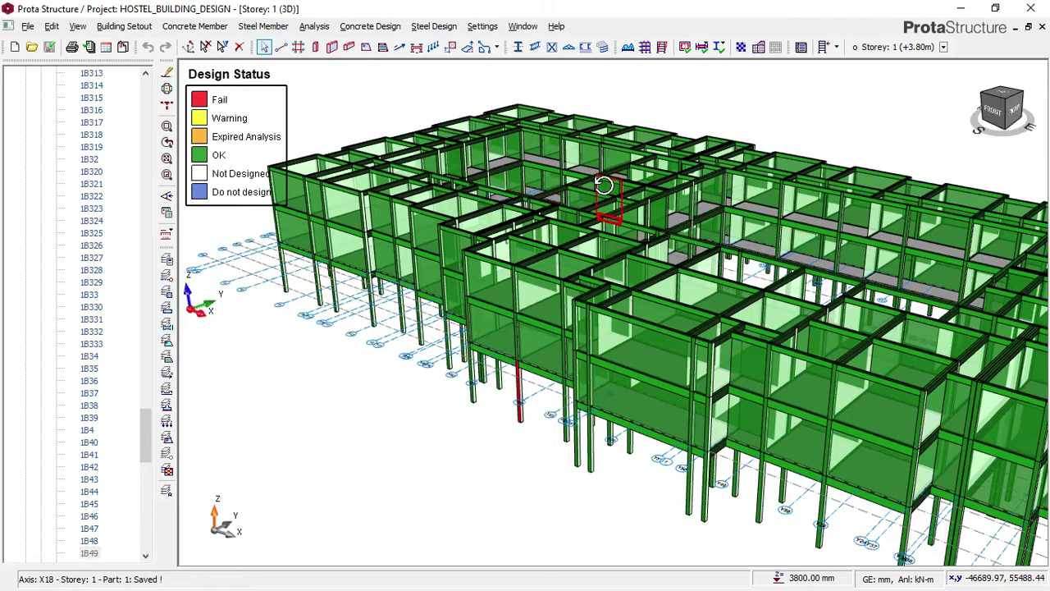
middle_click_drag(604, 189, 604, 195)
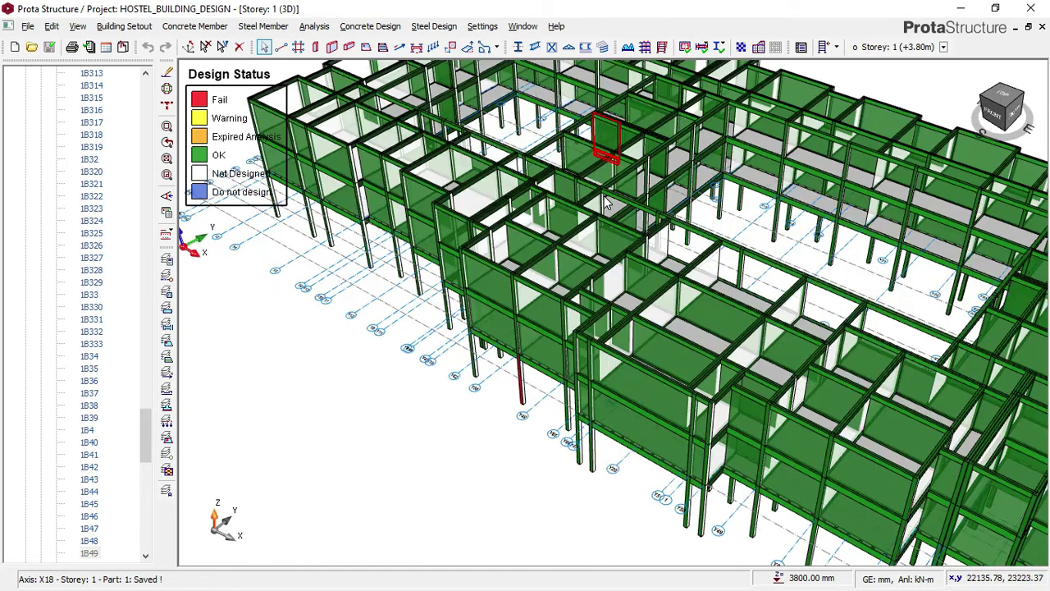
right_click(607, 199)
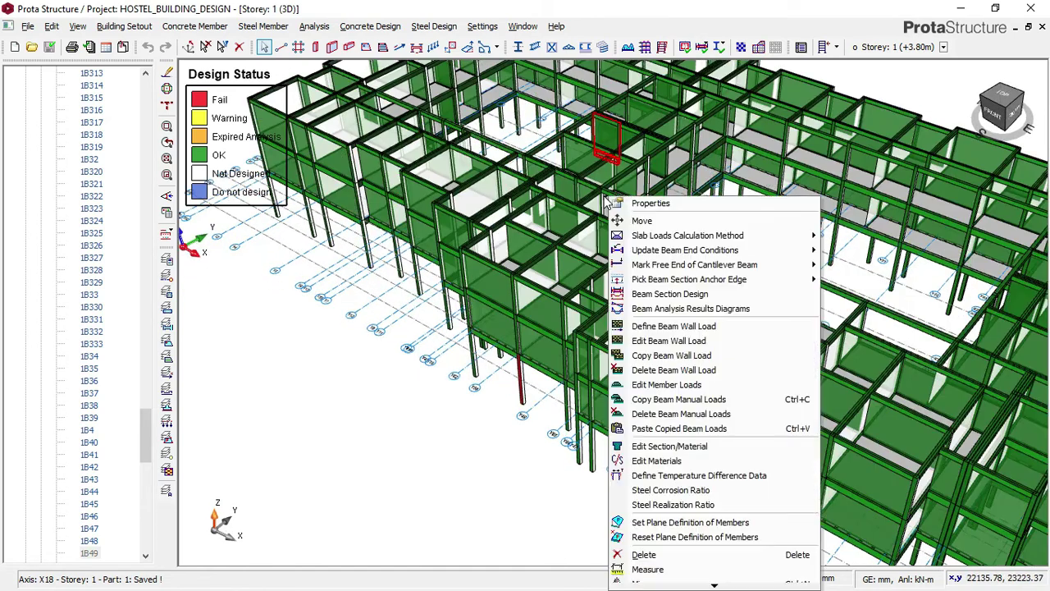
left_click(326, 416)
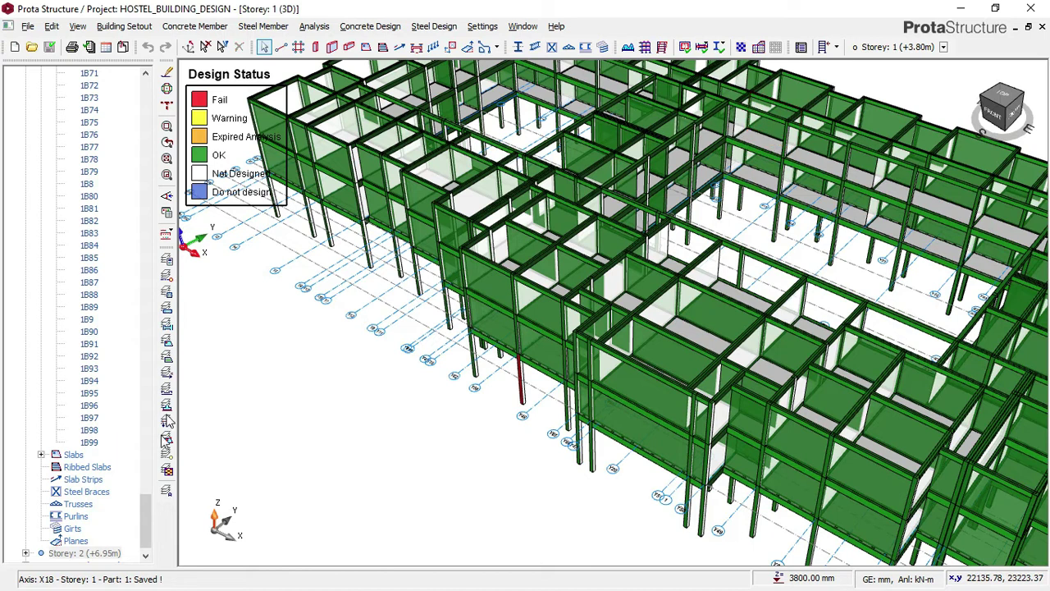
Step: Open the storey plan view and switch it to Storey: 1 (+3.80m)
left_click_drag(146, 513, 144, 95)
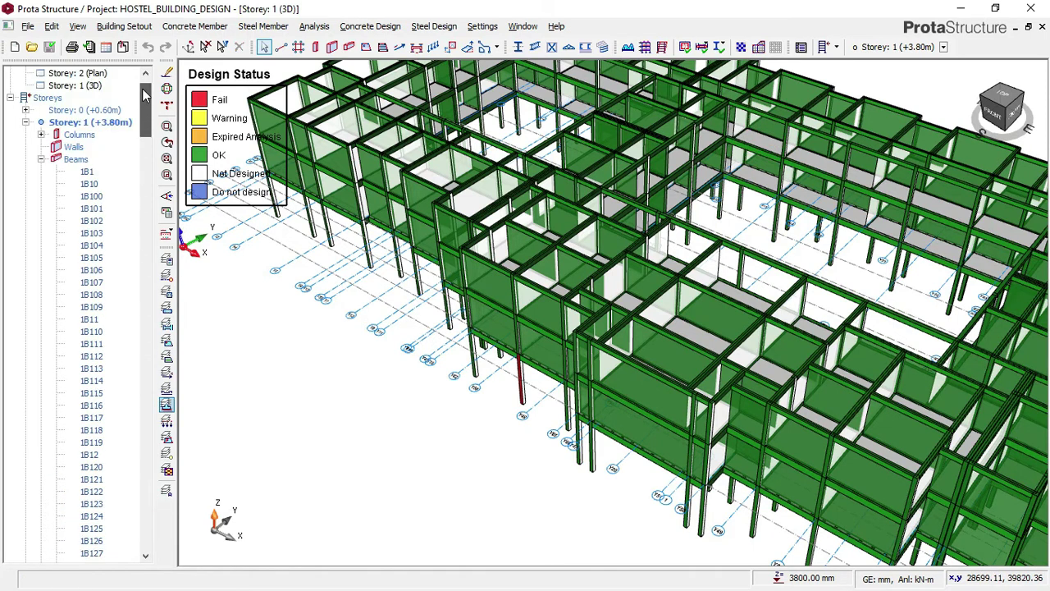
left_click(88, 122)
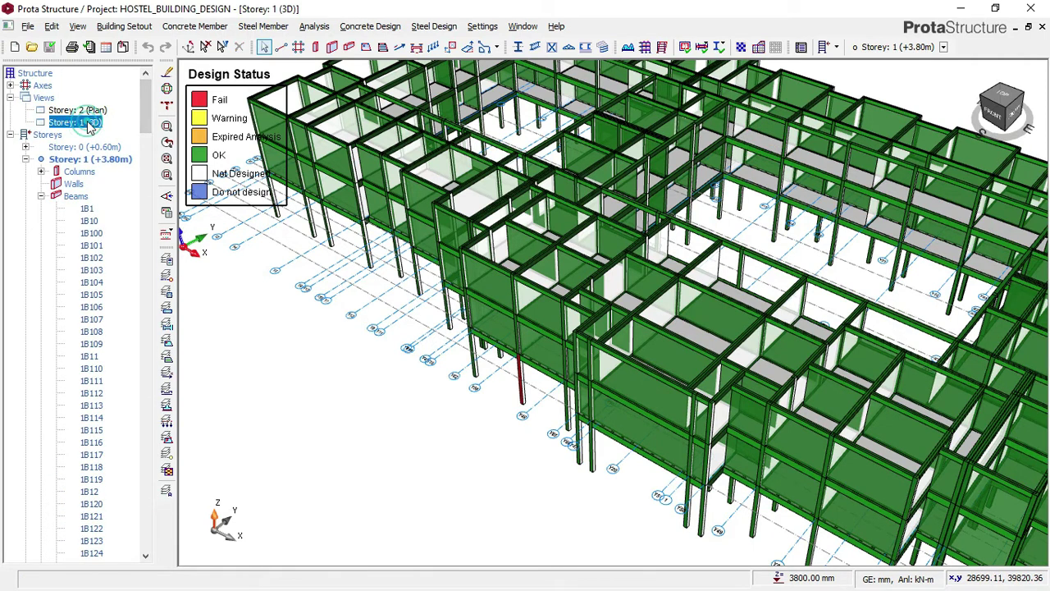
left_click(88, 112)
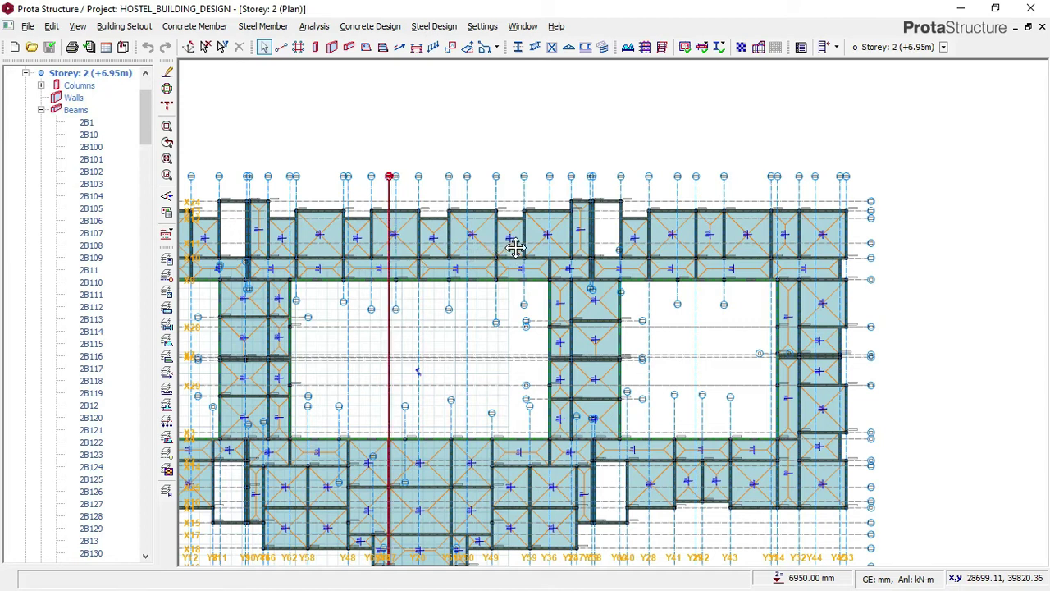
scroll(533, 242, "up", 1)
middle_click_drag(544, 244, 335, 268)
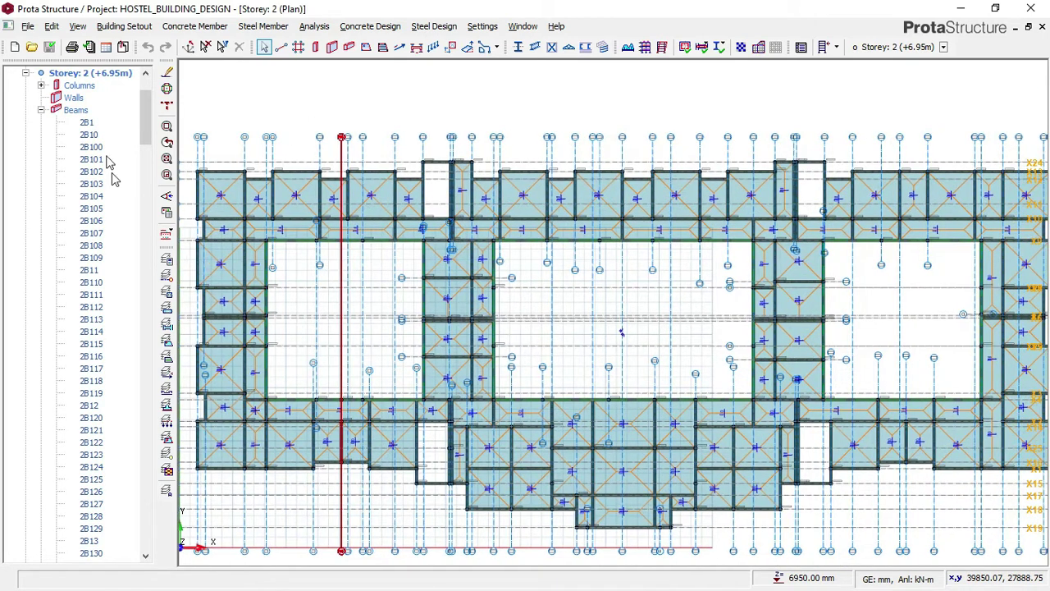
left_click(943, 47)
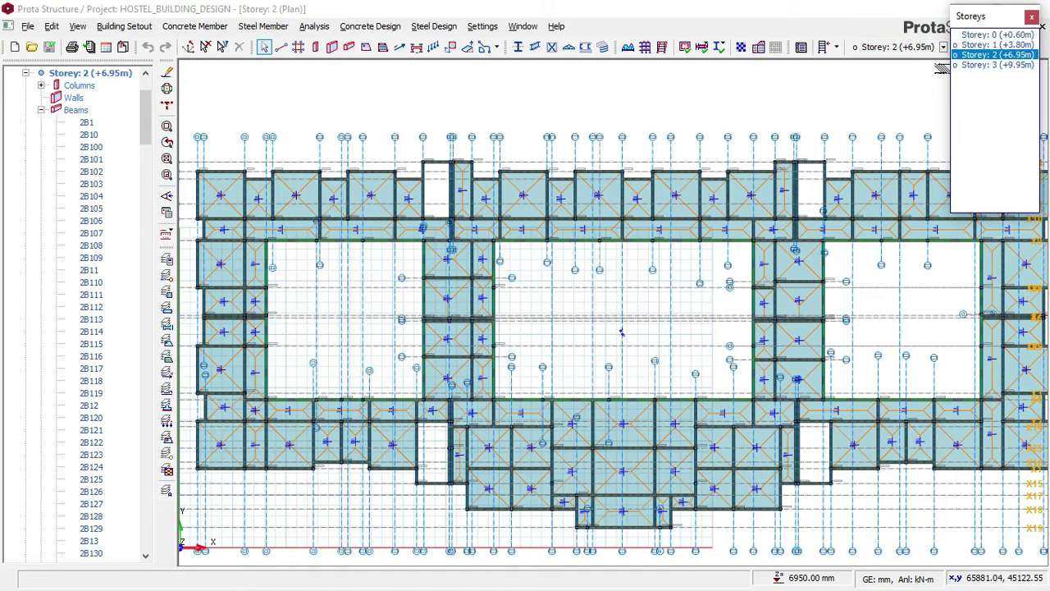
left_click(994, 44)
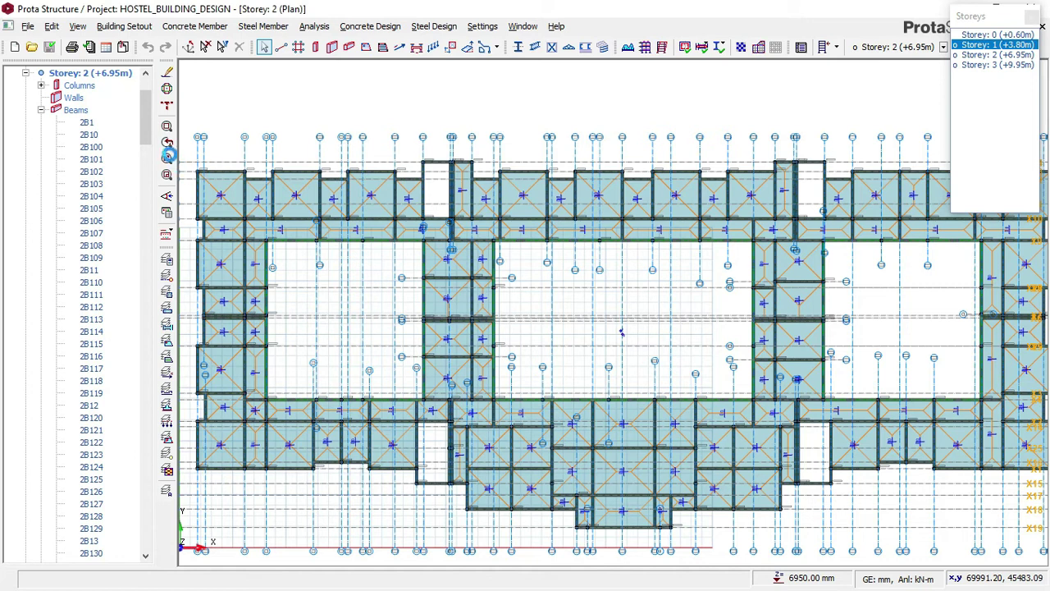
Step: Recolour the Storey 1 plan by Design Status using visual interrogation
left_click(165, 212)
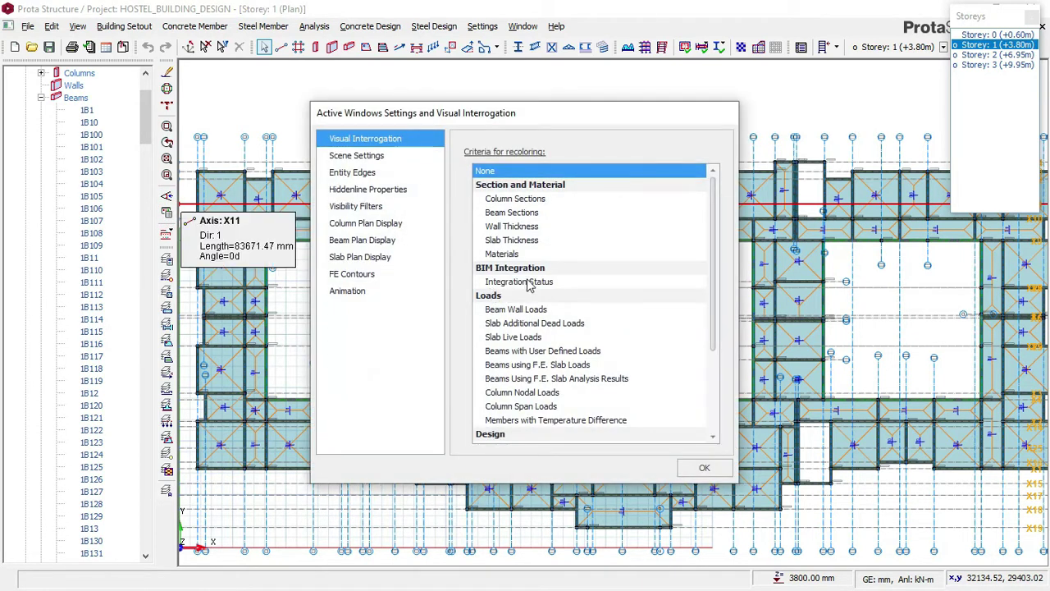
scroll(529, 328, "down", 5)
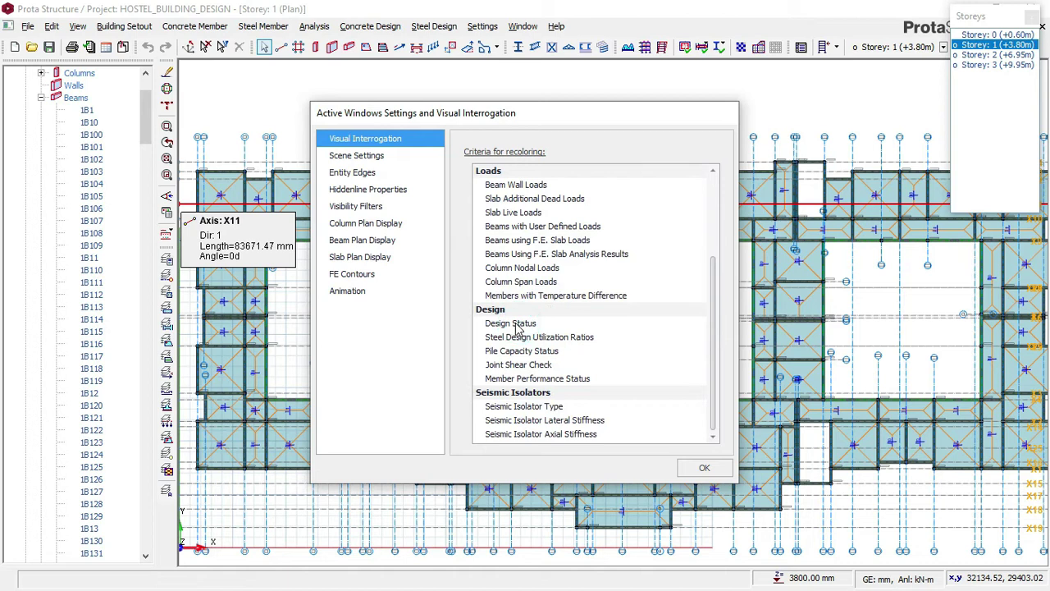
left_click(520, 324)
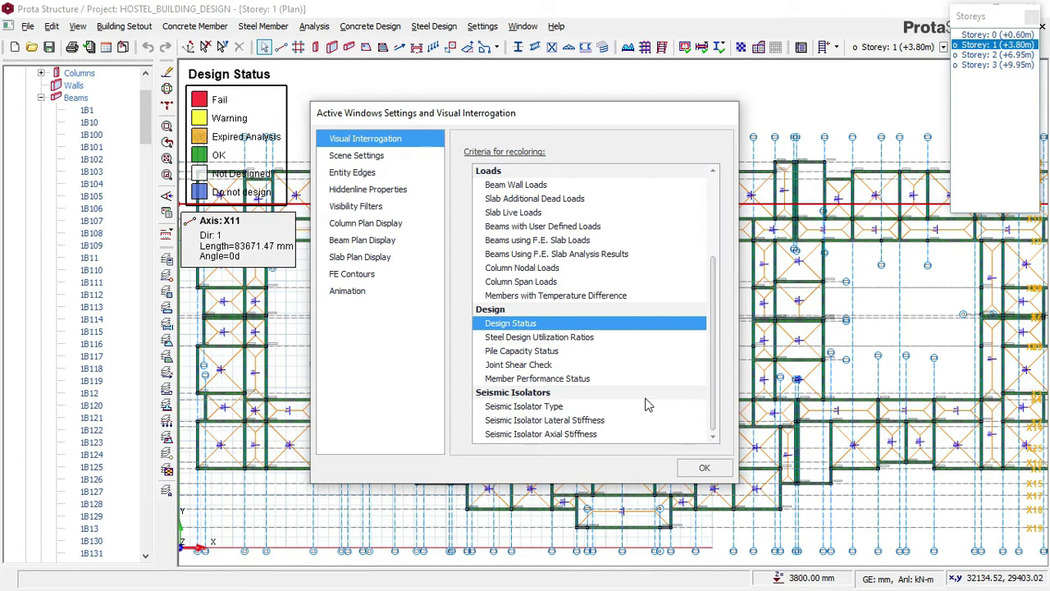
left_click(704, 468)
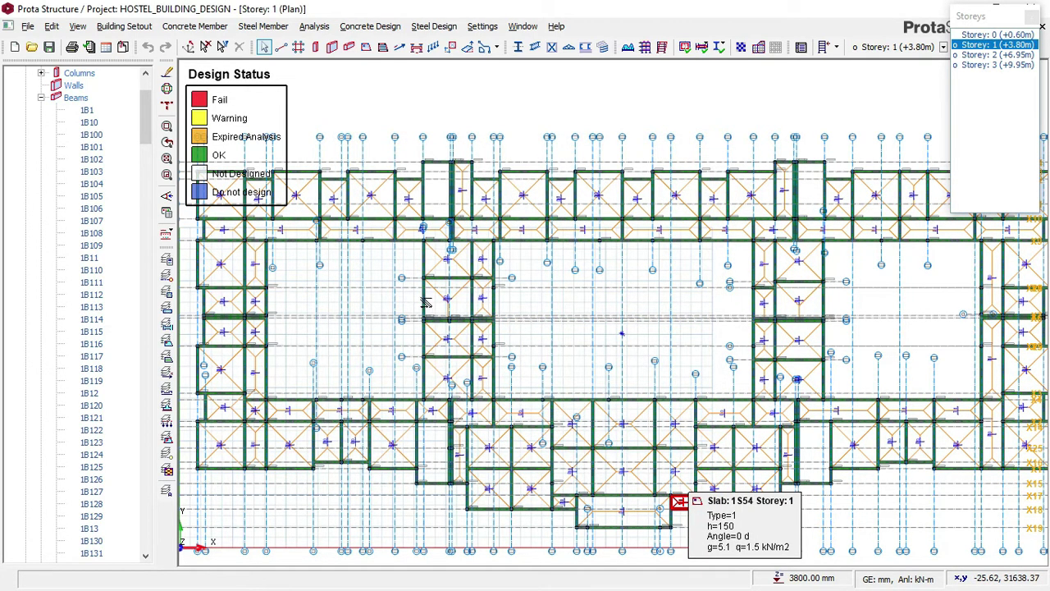
Step: In the section design of beam 1B1 on axis X13, set the top bars to 2Y16 and the bottom bars to 3Y16, and save
middle_click_drag(434, 297, 512, 349)
scroll(289, 230, "up", 5)
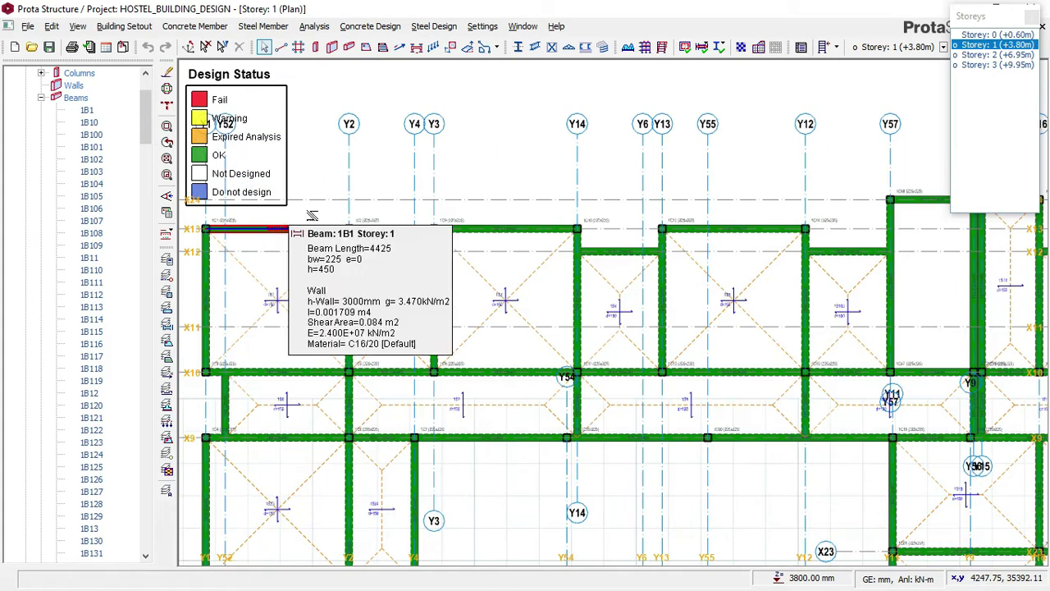
middle_click_drag(447, 202, 539, 259)
left_click(380, 284)
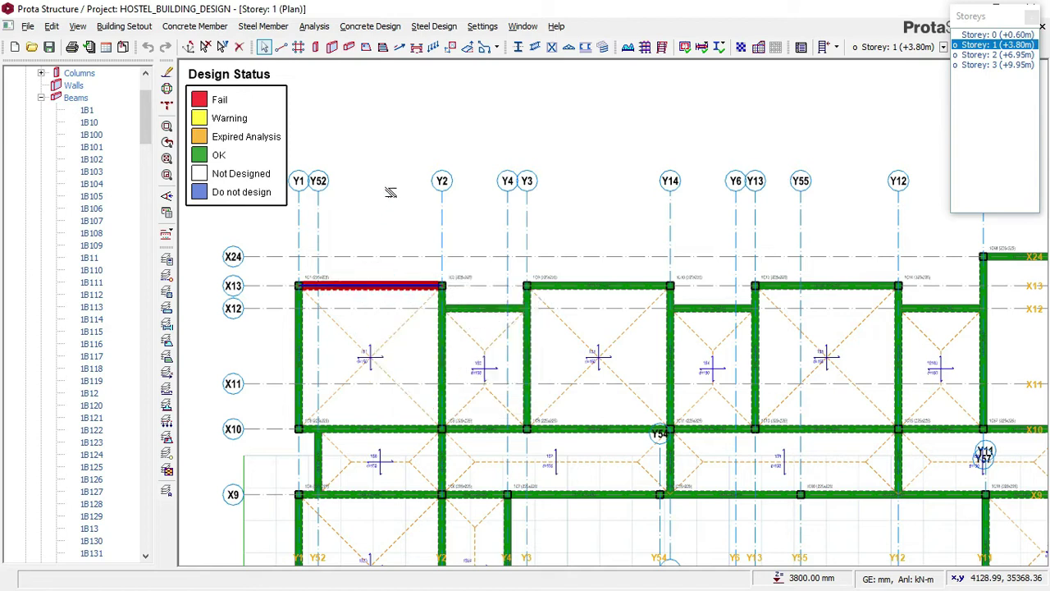
right_click(391, 192)
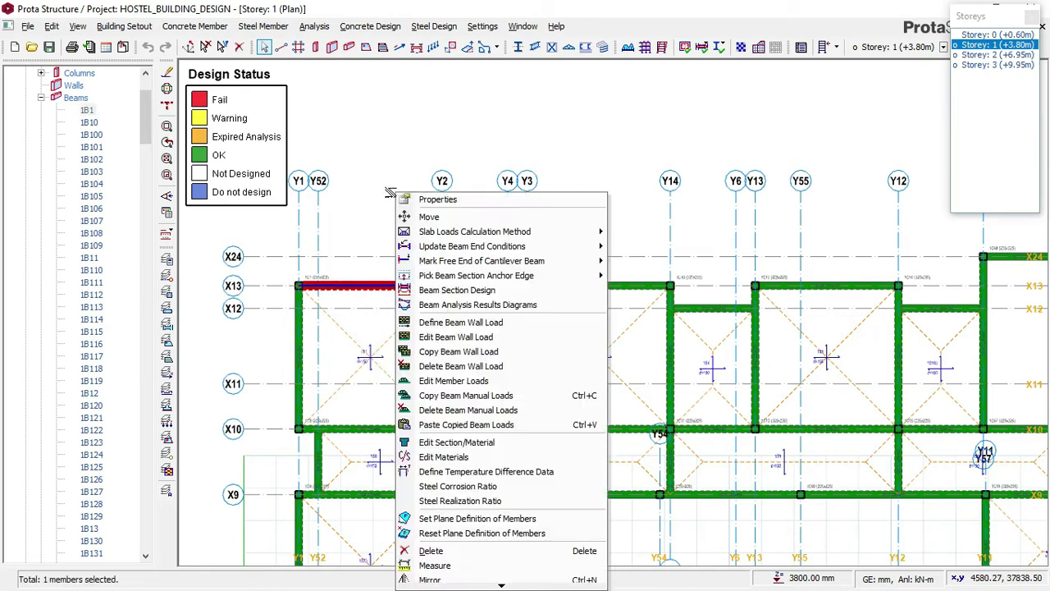
left_click(444, 290)
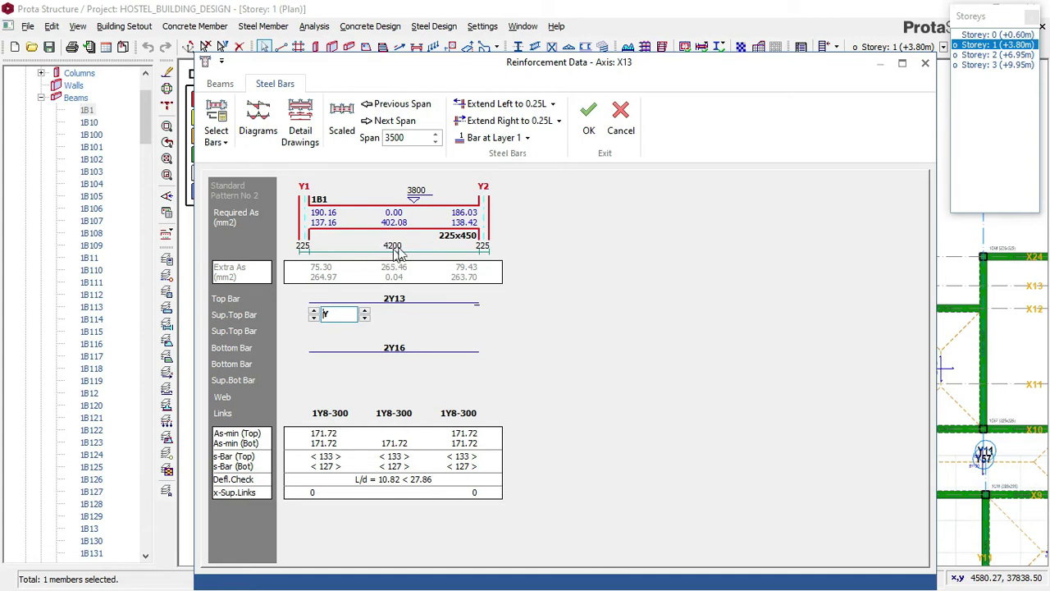
left_click(401, 303)
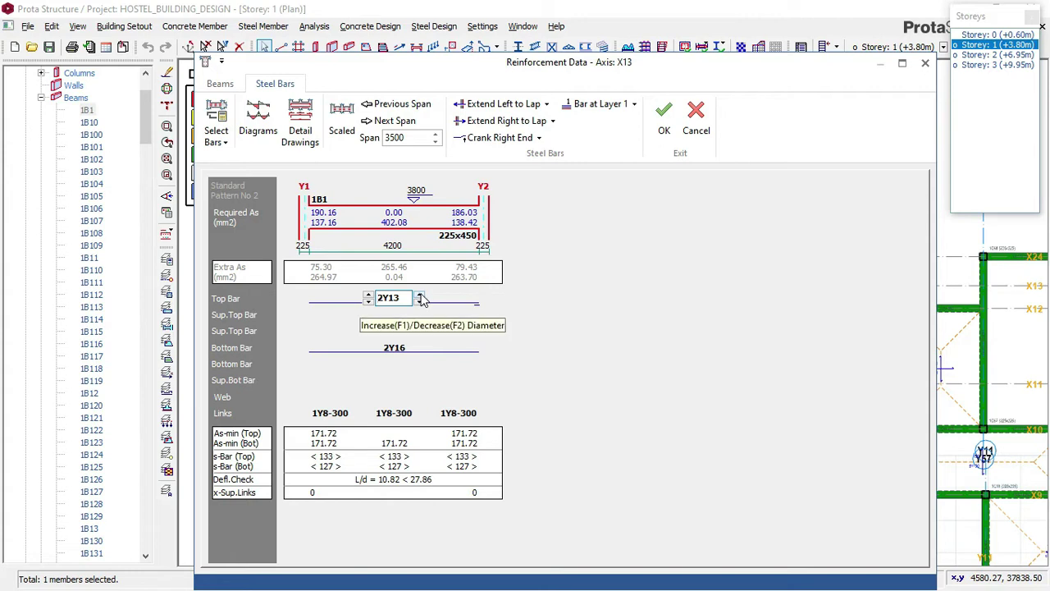
left_click(418, 301)
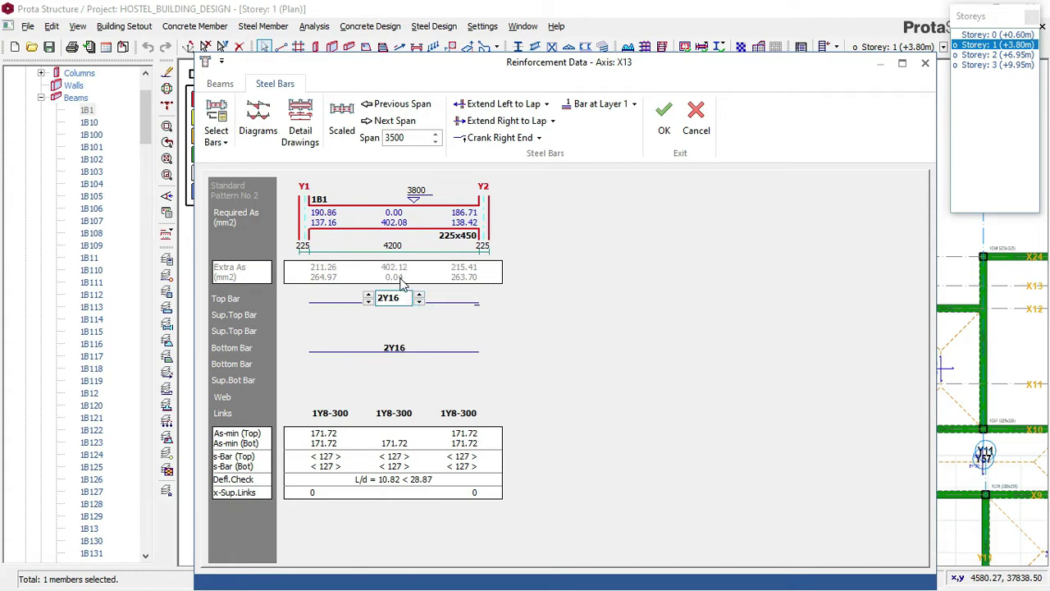
left_click(394, 349)
left_click(367, 344)
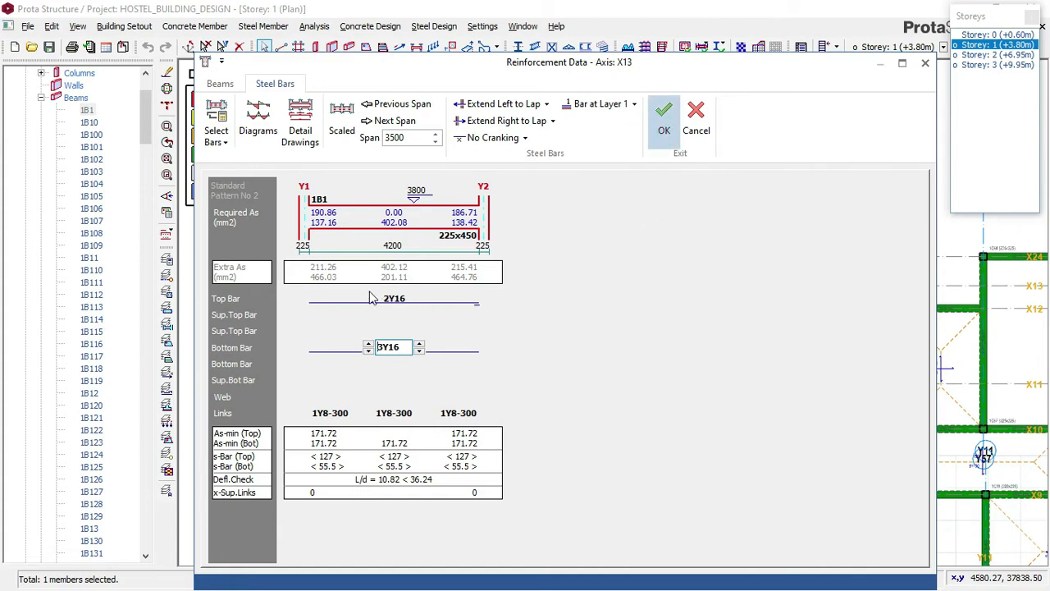
key("Return")
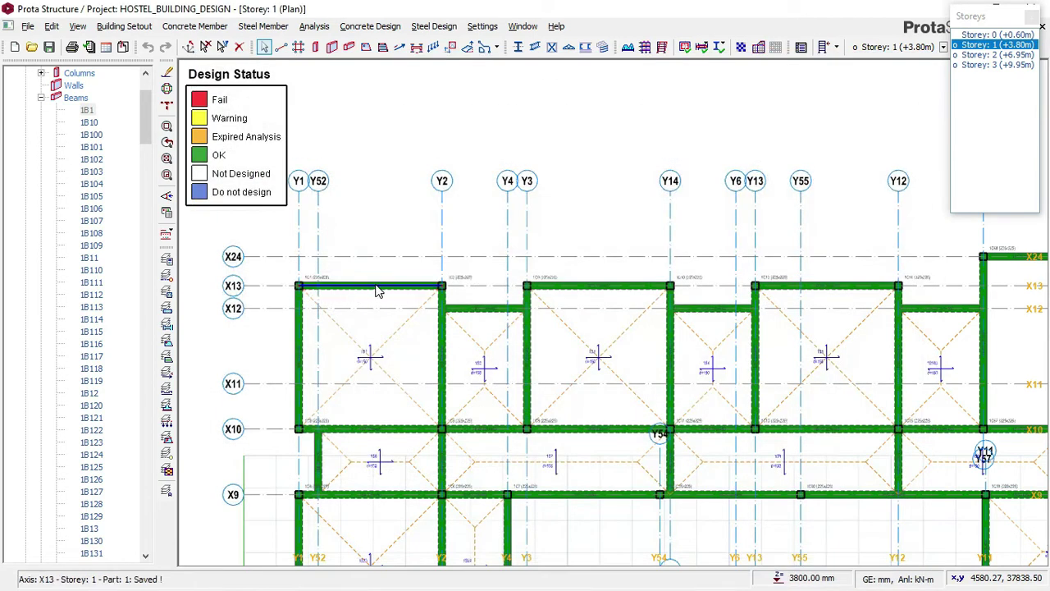
mouse_move(376, 285)
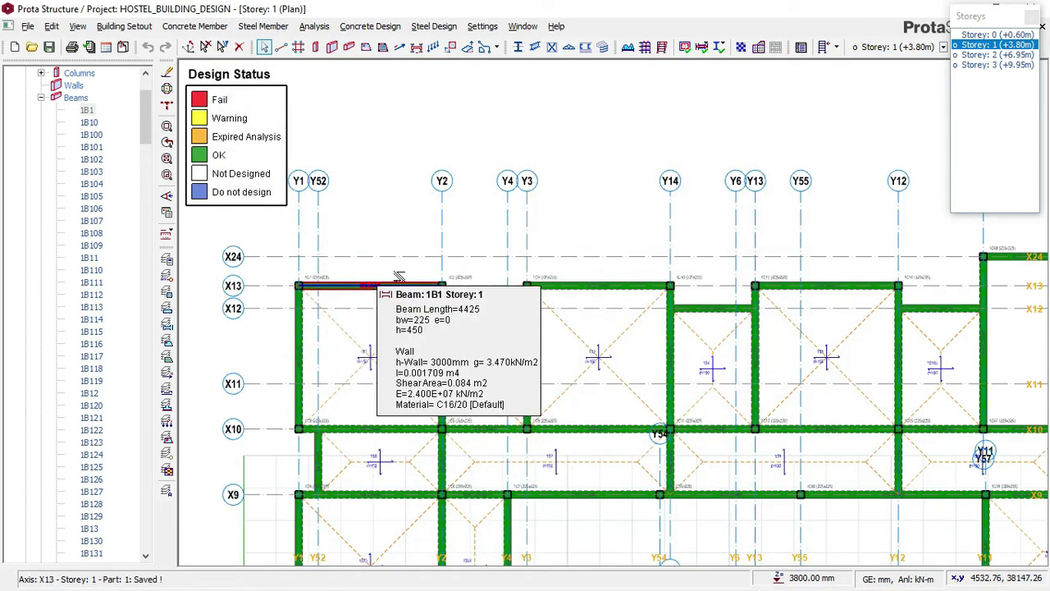
Step: In the section design of beam 1B72 on axis X12, set both the top and bottom bars to 2Y16, and save
mouse_move(615, 284)
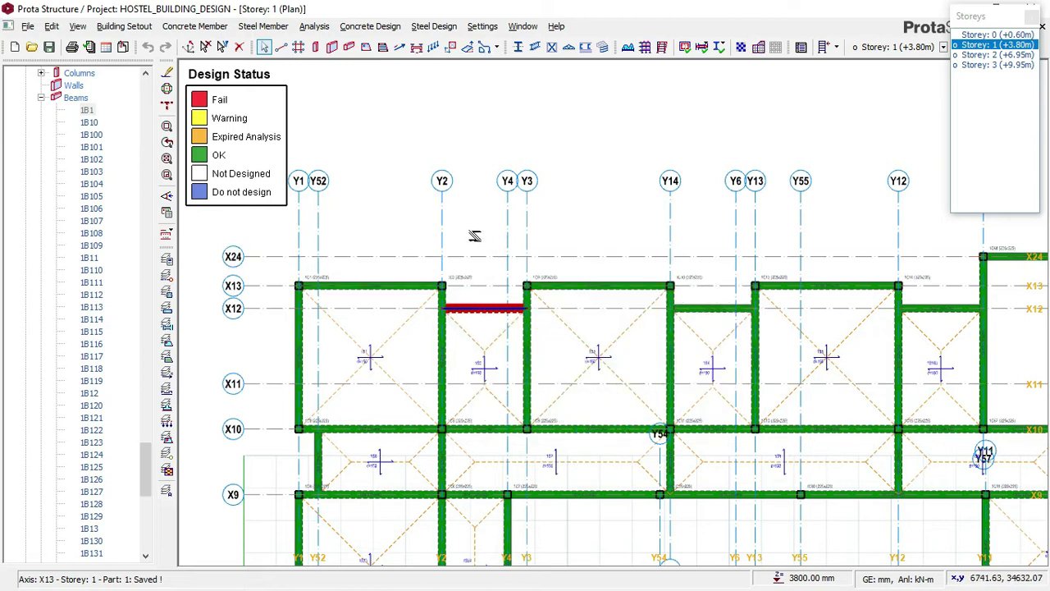
right_click(476, 236)
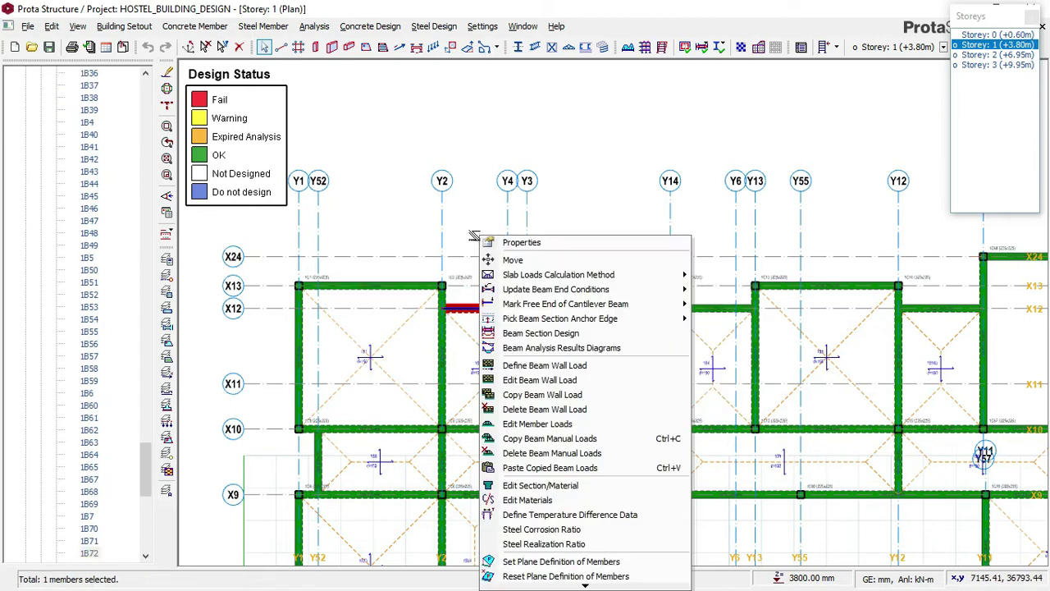
left_click(540, 333)
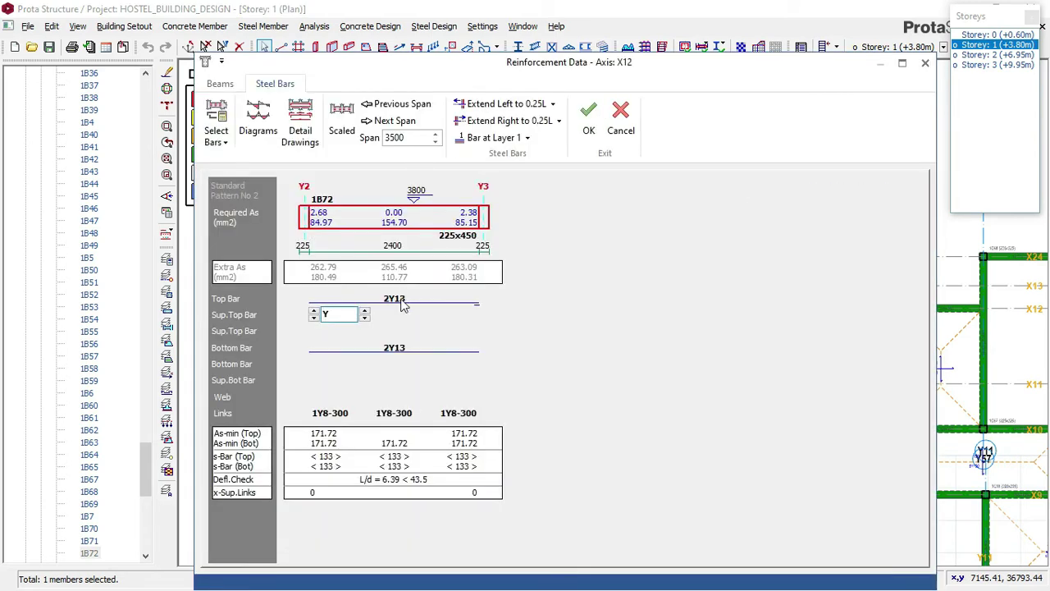
left_click(408, 304)
left_click(419, 296)
left_click(395, 348)
left_click(419, 343)
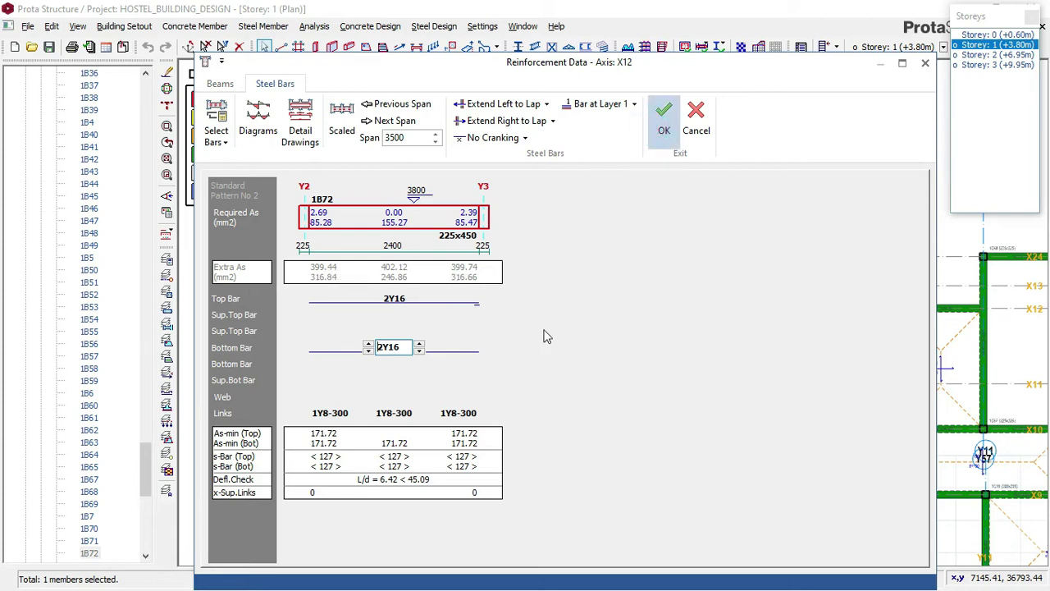
key("Return")
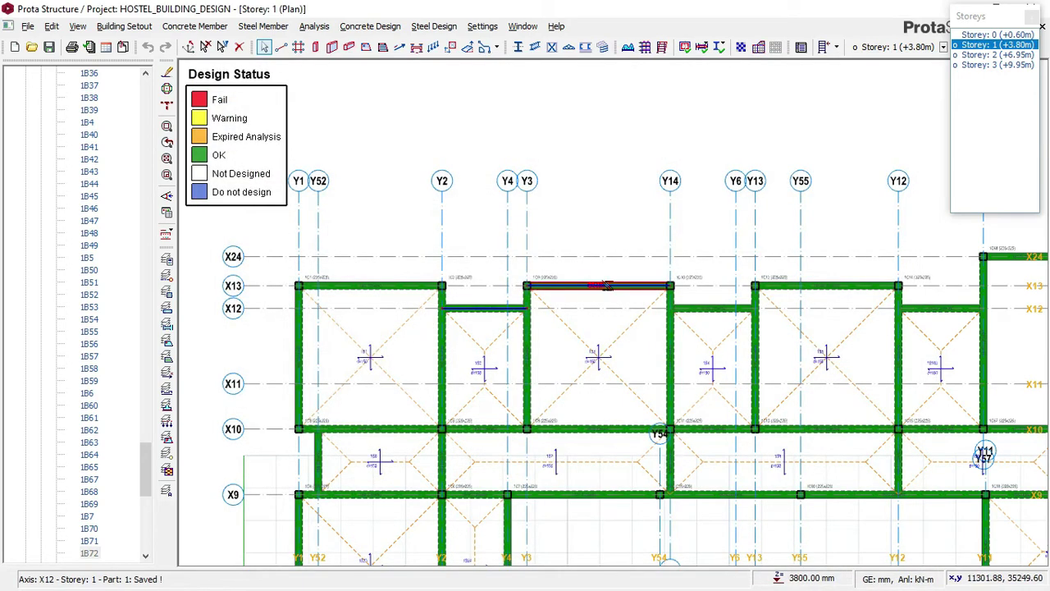
Step: In the section design of beam 1B73 on axis X13, set the top bars to 2Y16 and the bottom bars to 3Y16, and save
left_click(607, 285)
right_click(611, 211)
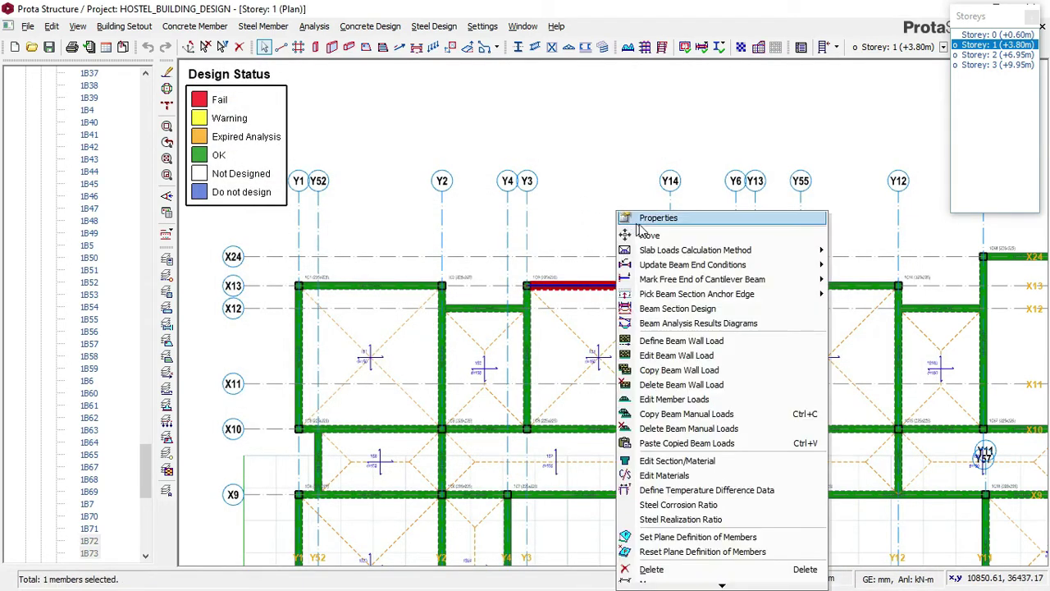
left_click(665, 307)
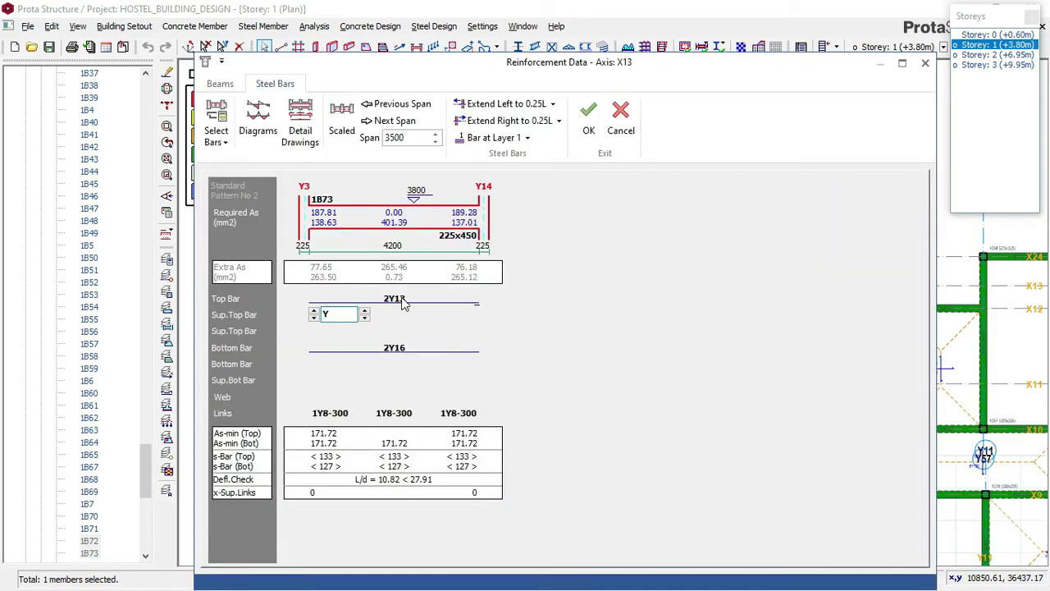
left_click(402, 300)
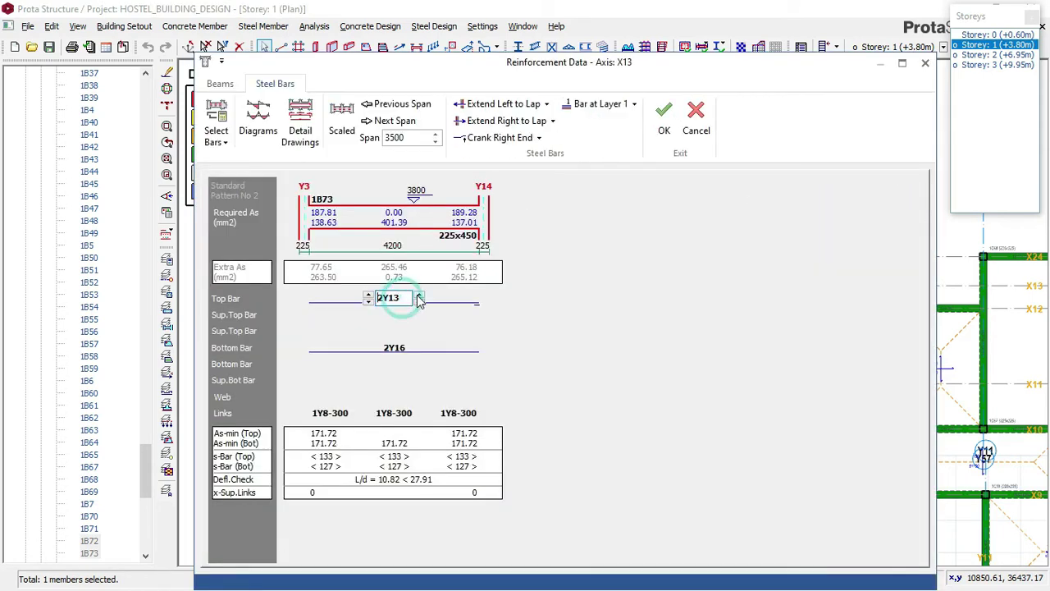
left_click(419, 294)
left_click(395, 347)
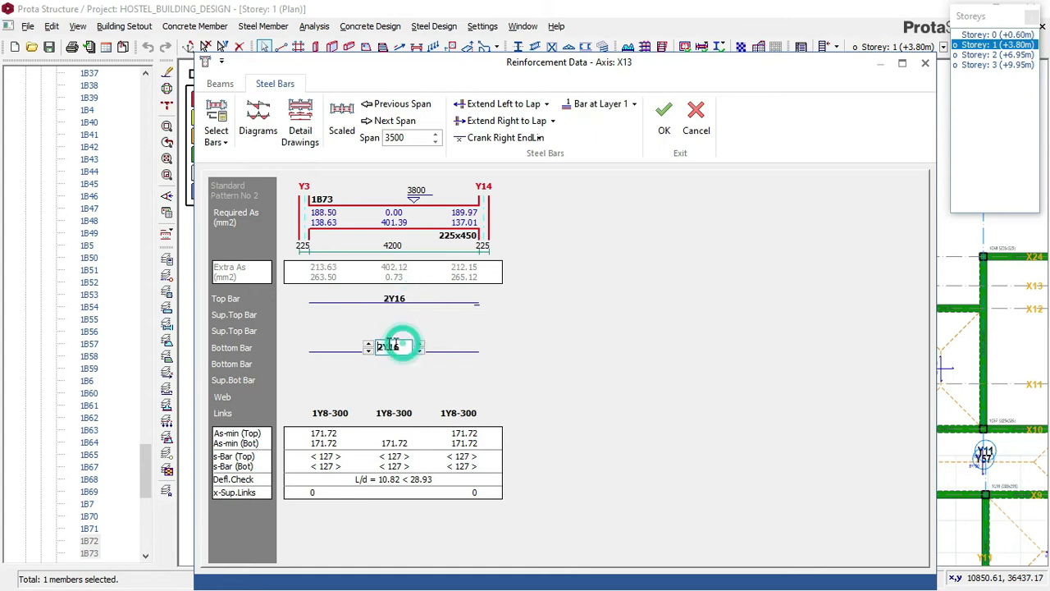
left_click(369, 344)
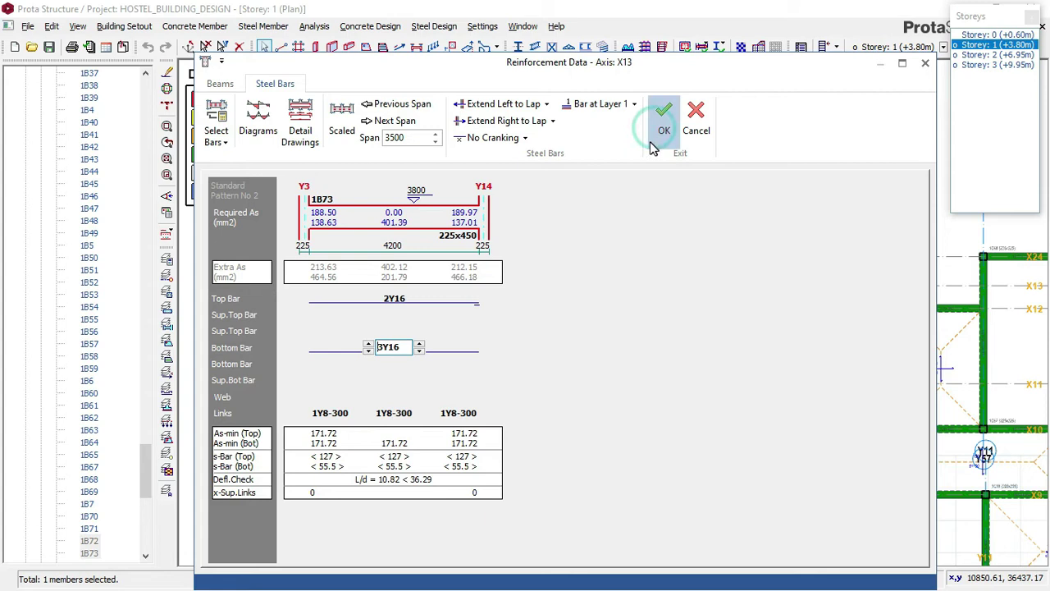
key("Return")
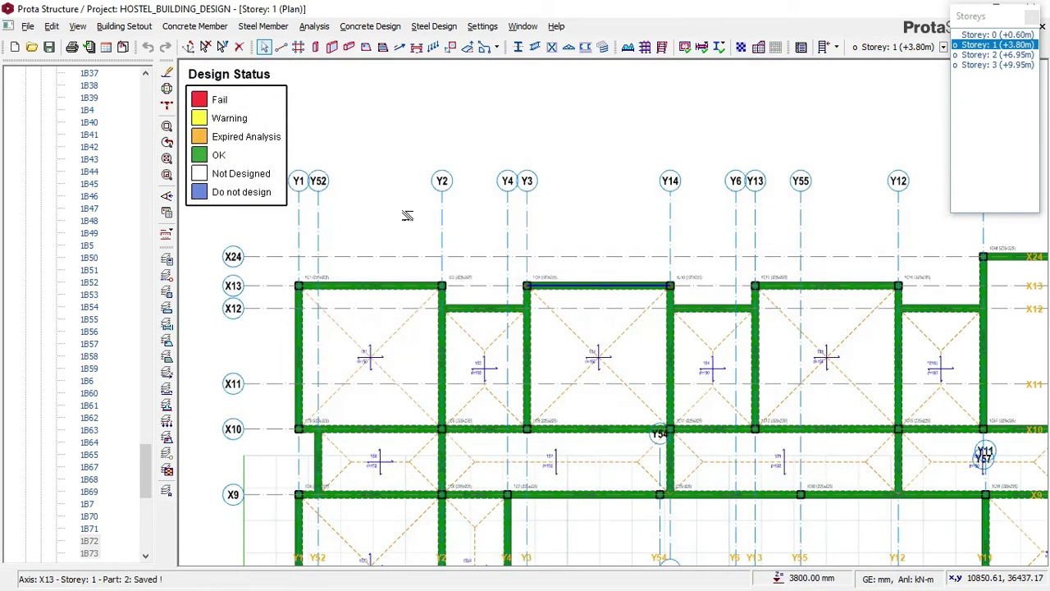
Step: In the section design of beam 1B161 on axis X12, set both the top and bottom bars to 2Y16, and save
middle_click_drag(652, 241, 480, 279)
left_click(451, 293)
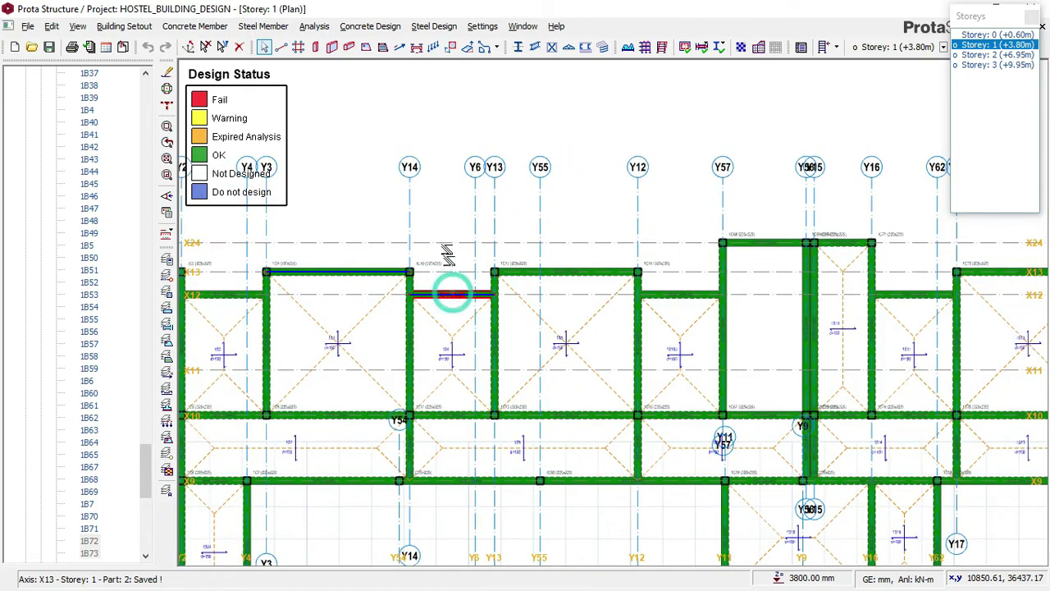
right_click(476, 232)
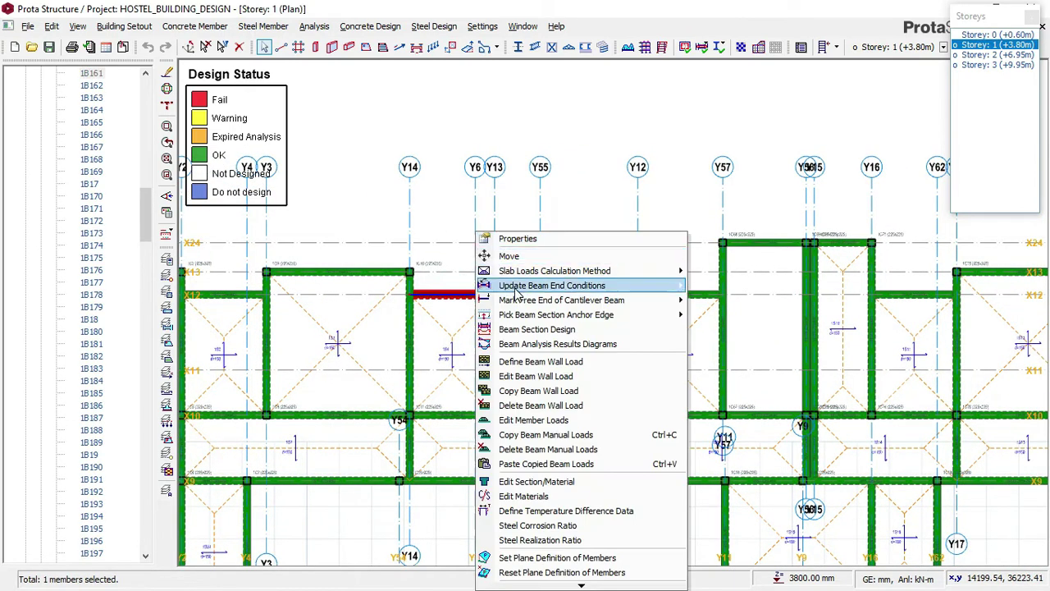
left_click(542, 328)
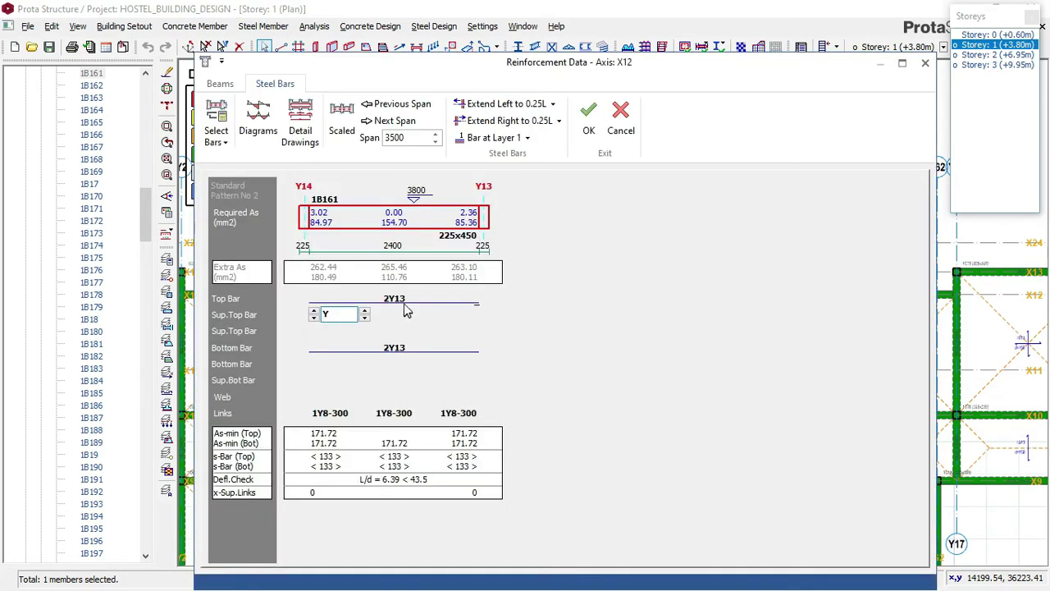
left_click(399, 299)
left_click(418, 296)
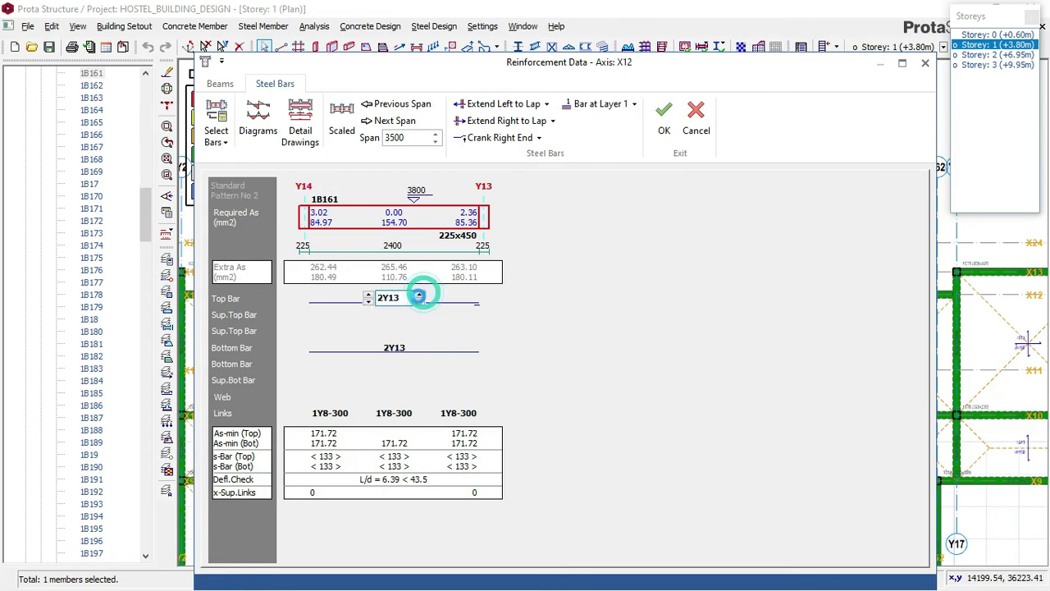
left_click(397, 347)
left_click(419, 343)
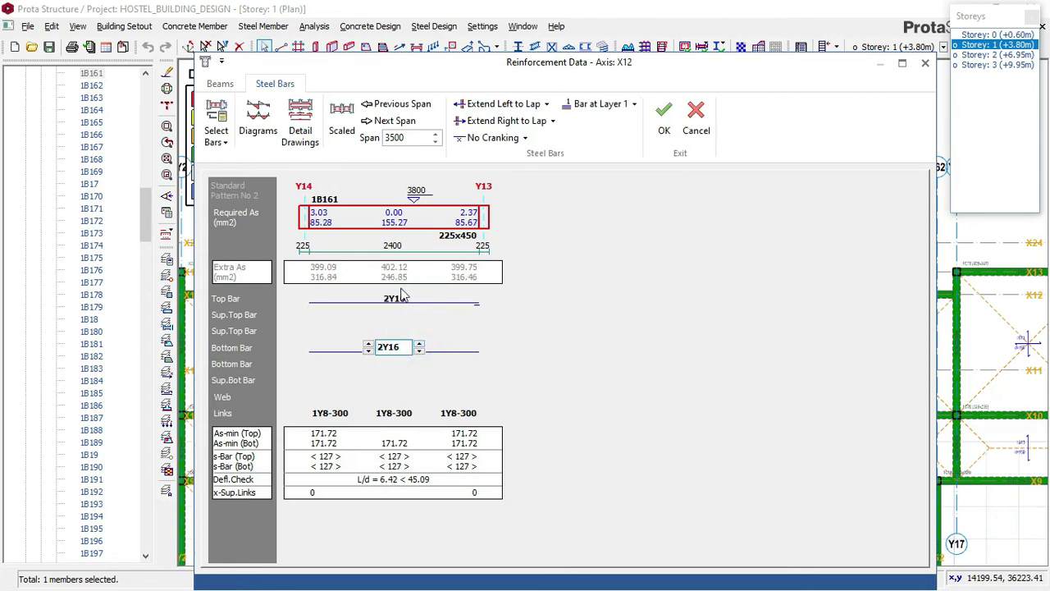
left_click(662, 124)
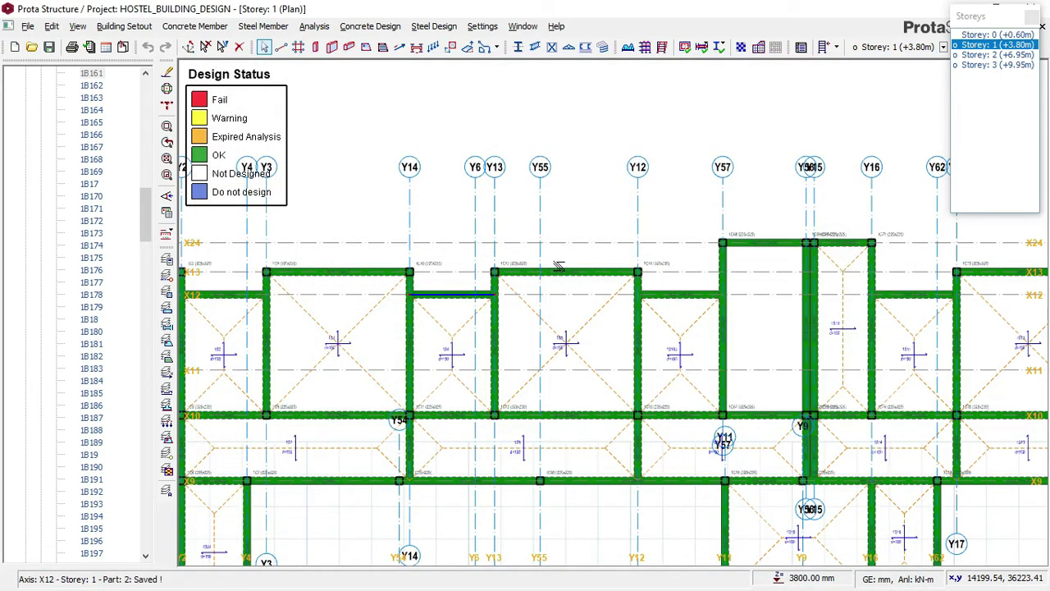
Step: In the section design of beam 1B166 on axis X13, set the top bars to 2Y16 and the bottom bars to 3Y16, and save
left_click(557, 266)
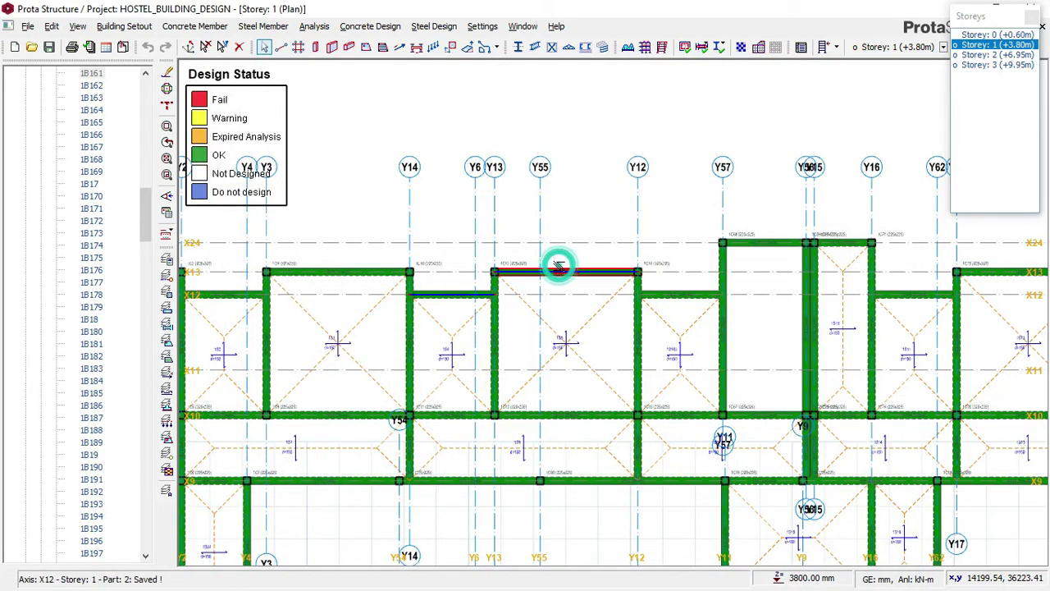
right_click(617, 276)
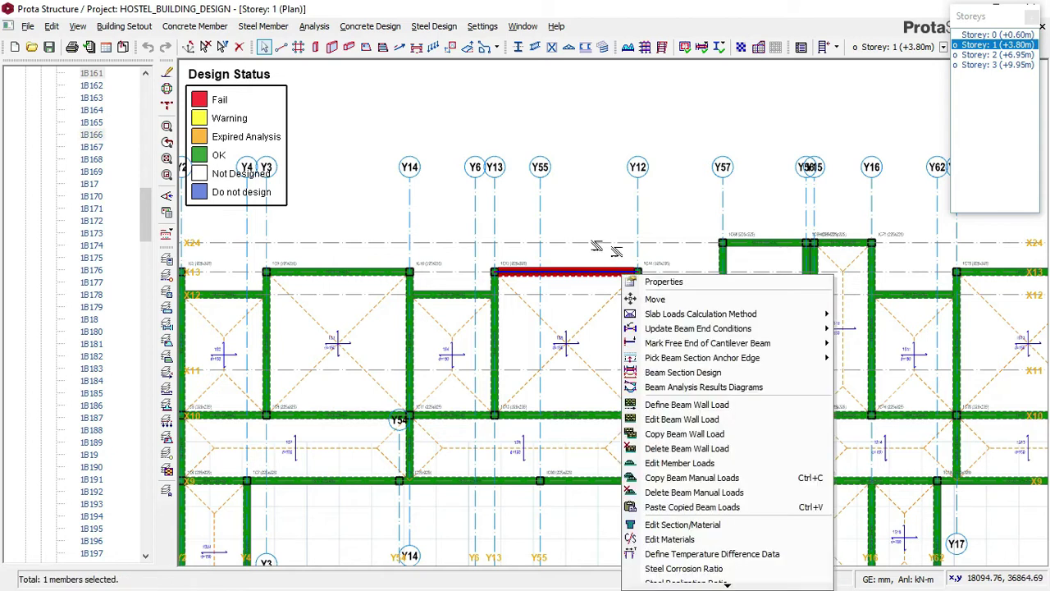
mouse_move(671, 330)
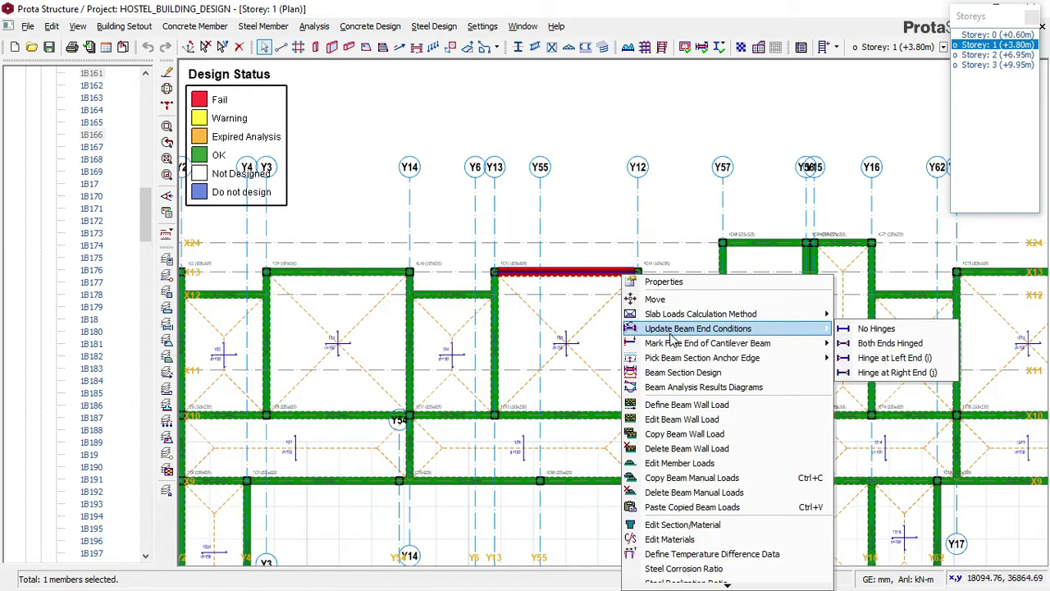
left_click(664, 373)
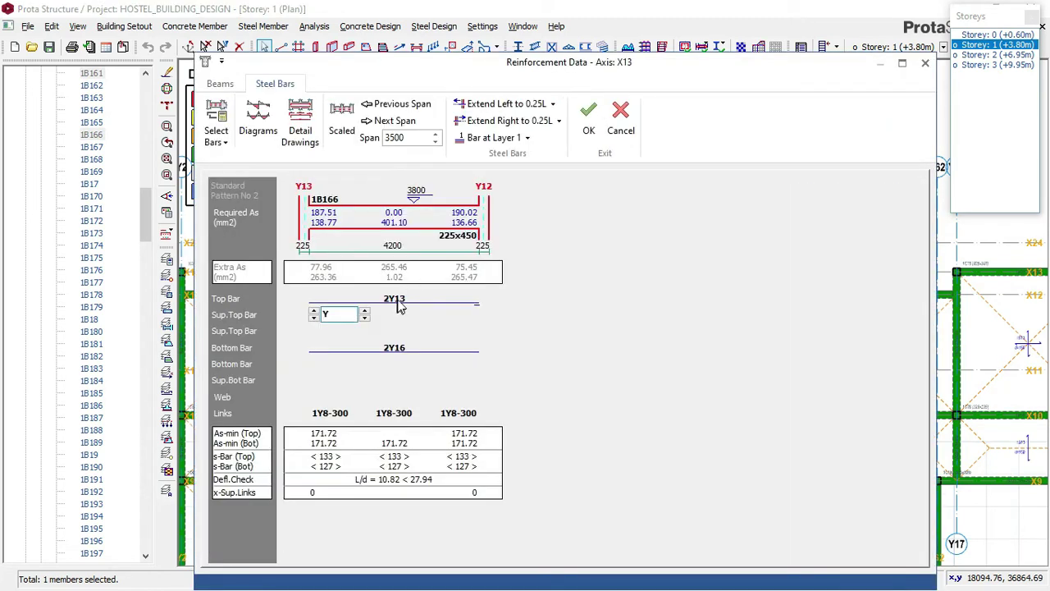
left_click(396, 299)
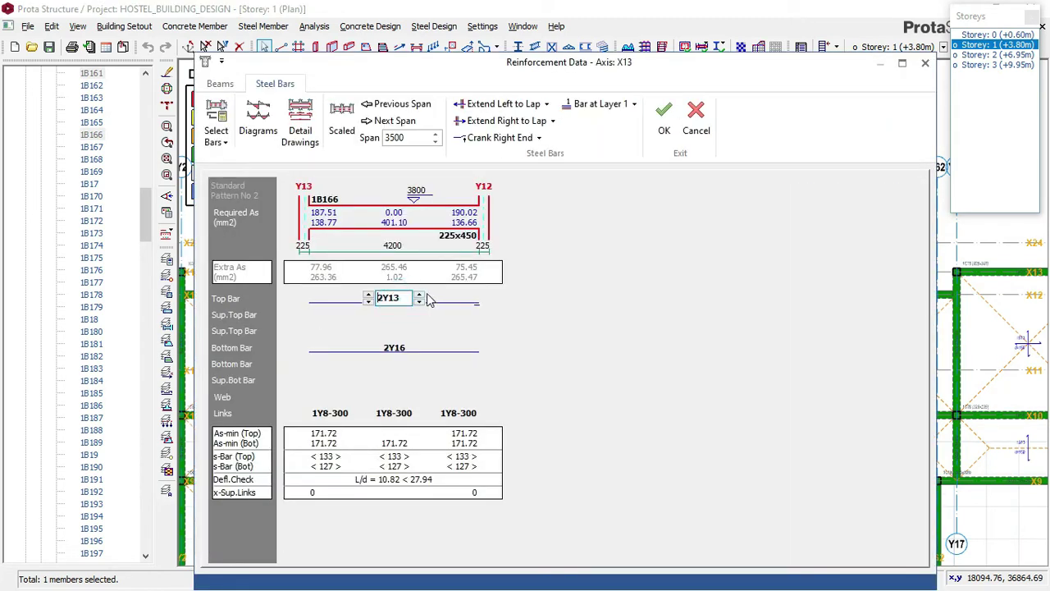
left_click(420, 297)
left_click(392, 348)
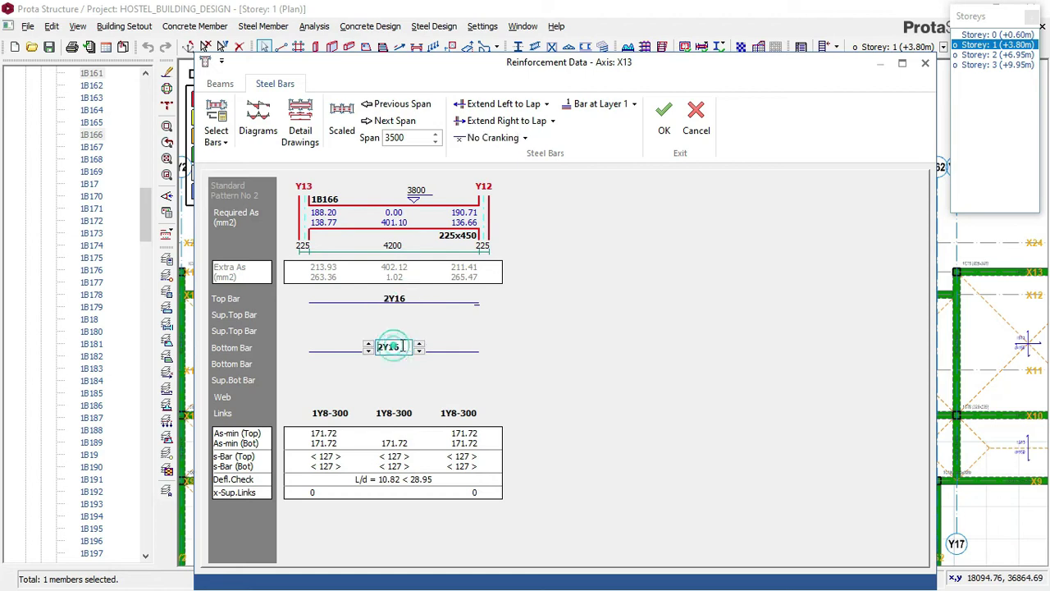
left_click(368, 345)
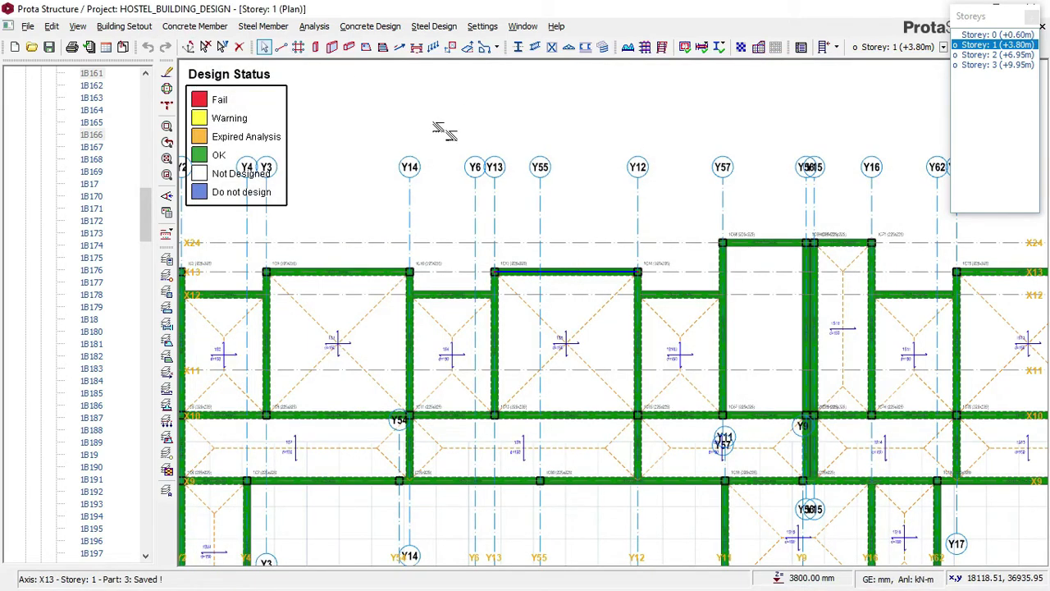
Step: In the section design of beam 1B327 on axis X12, set both the top and bottom bars to 2Y16, and save
left_click(679, 296)
right_click(685, 289)
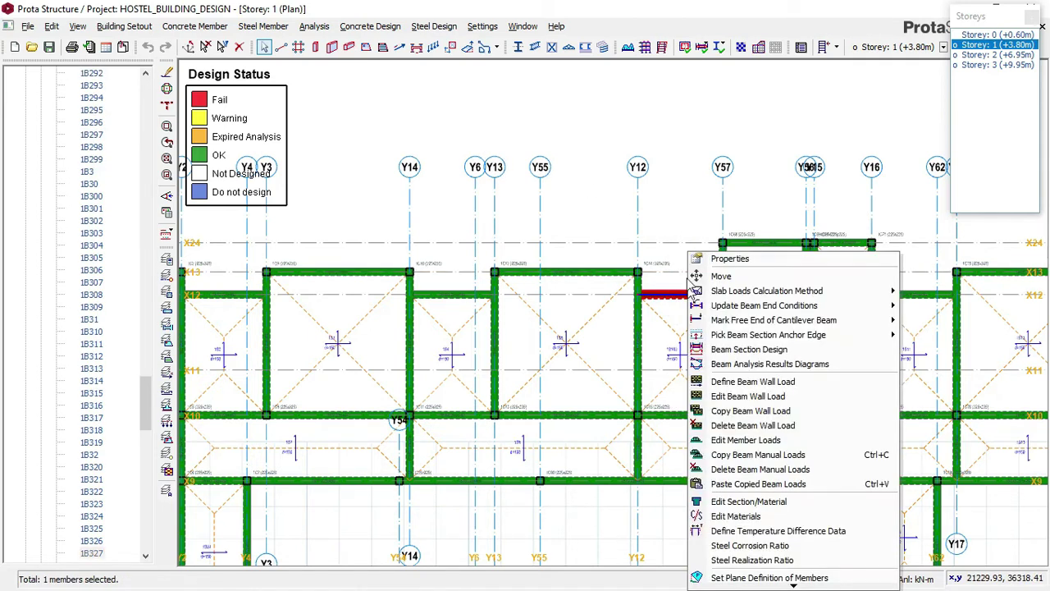
left_click(735, 349)
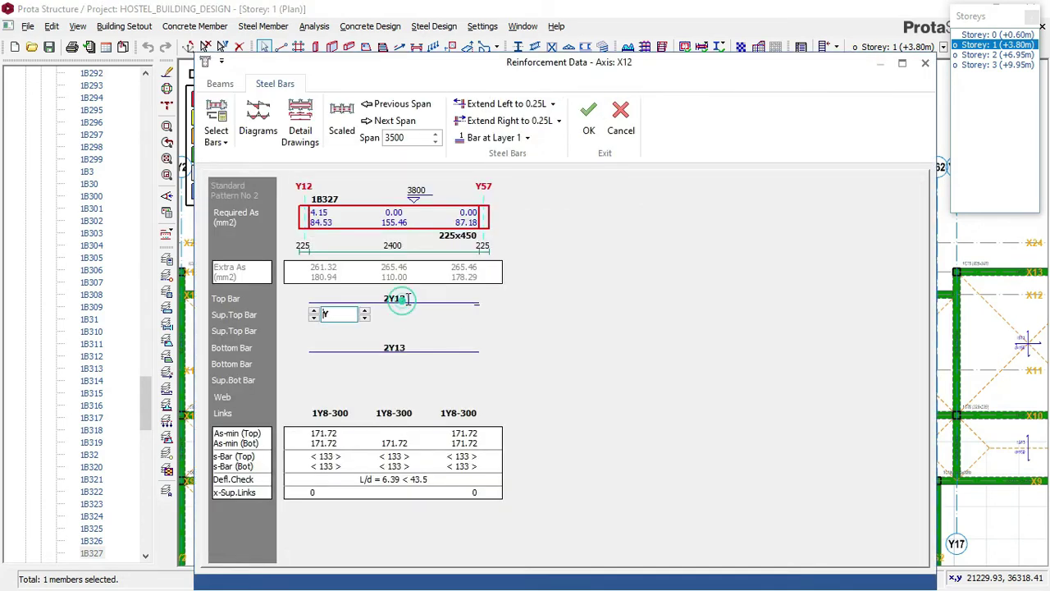
left_click(402, 300)
left_click(418, 296)
left_click(402, 349)
left_click(419, 343)
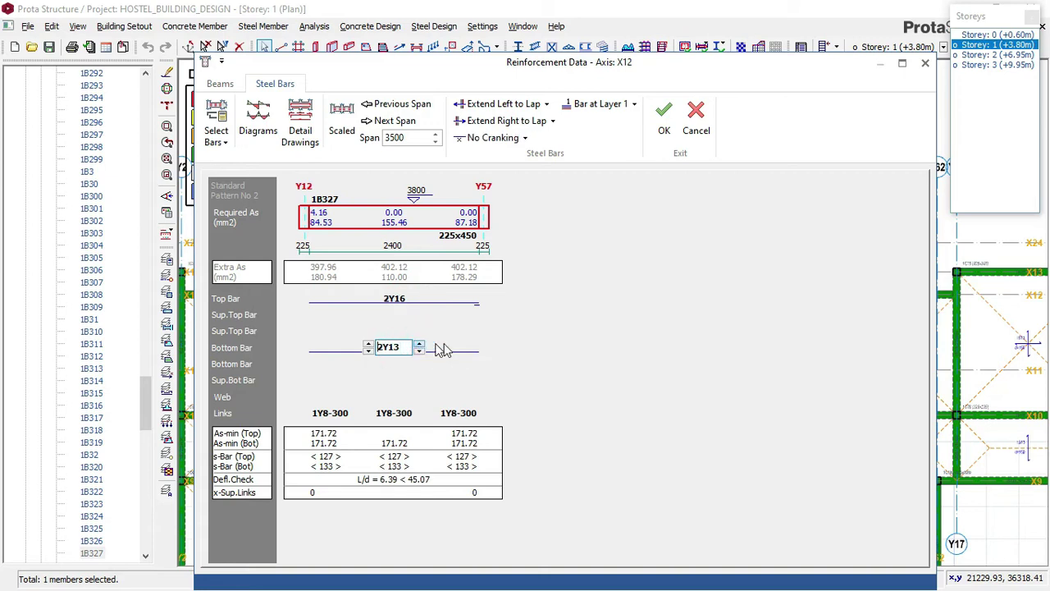
left_click(664, 132)
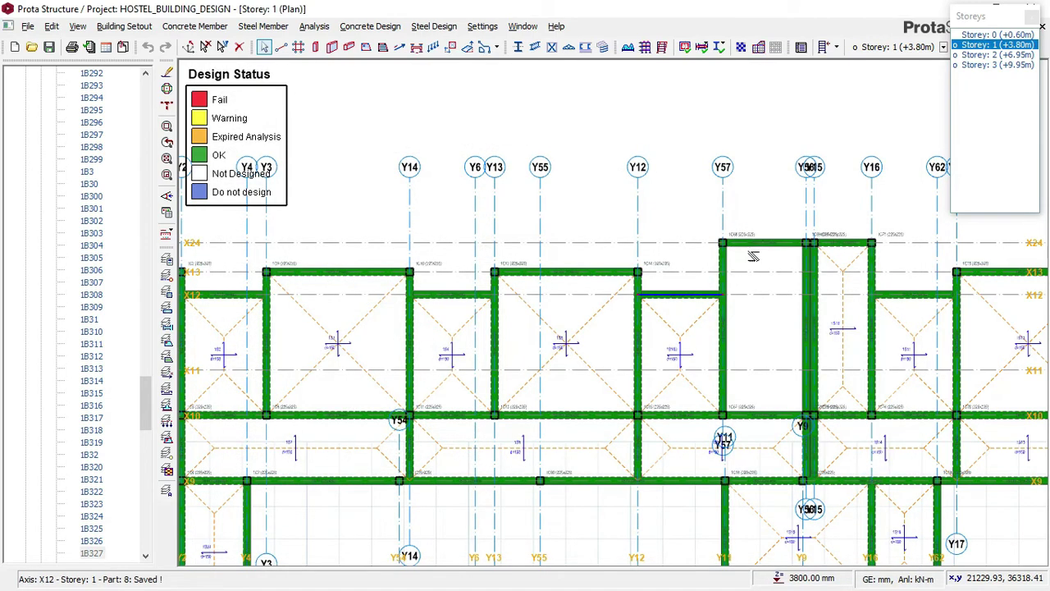
Step: In the section design of beam 1B175 on axis X24, set both the top and bottom bars to 2Y16, and save
mouse_move(755, 240)
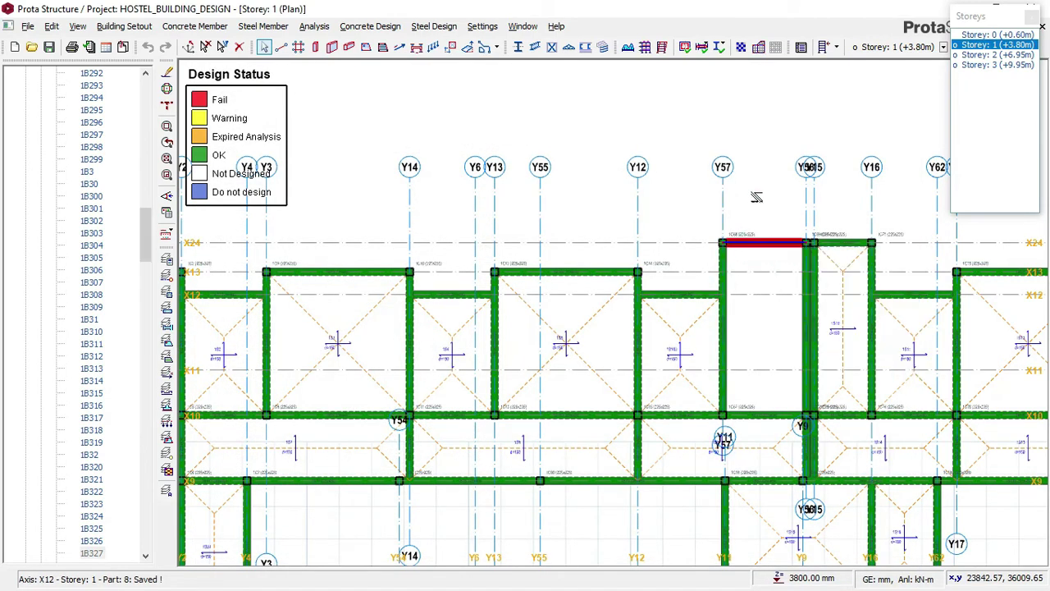
right_click(781, 222)
left_click(817, 319)
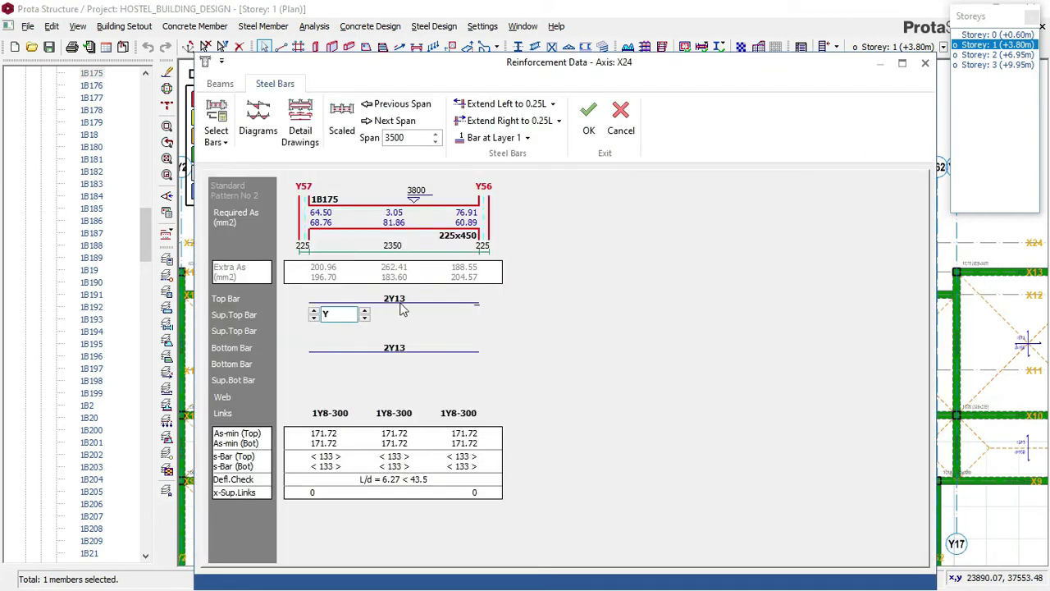
left_click(404, 303)
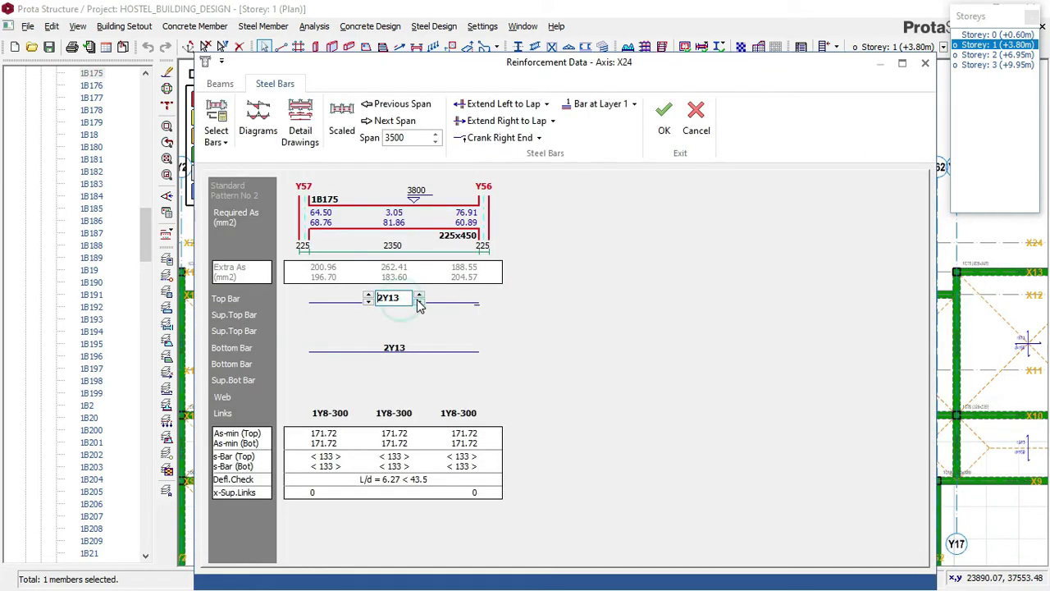
left_click(419, 295)
left_click(394, 353)
left_click(419, 343)
left_click(661, 127)
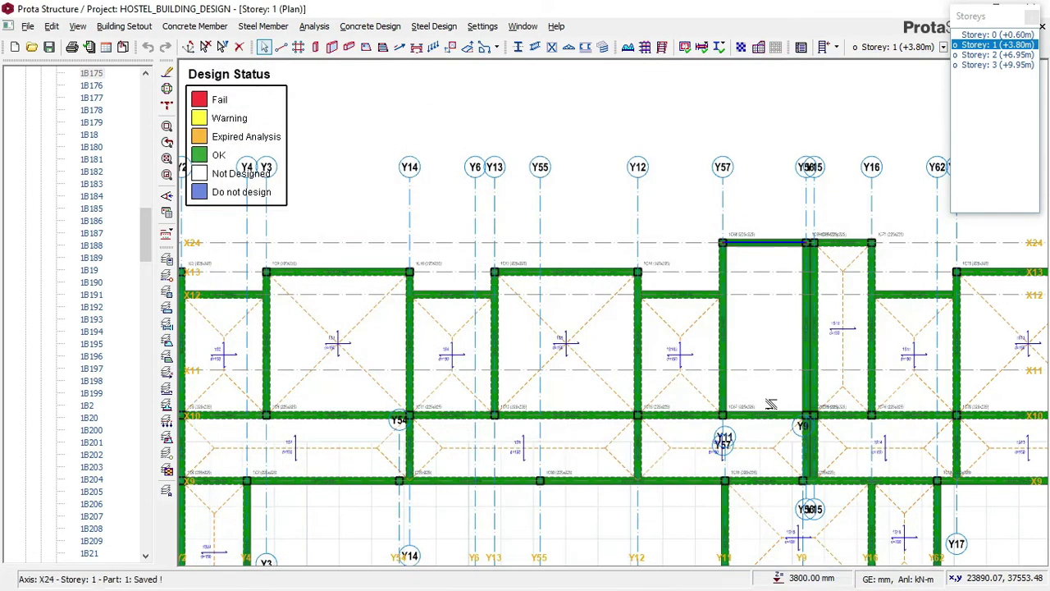
Step: Open the section design of the axis X10 beam between Y57 and Y56 and set the support top bars at Y2 to 3Y16
left_click(765, 414)
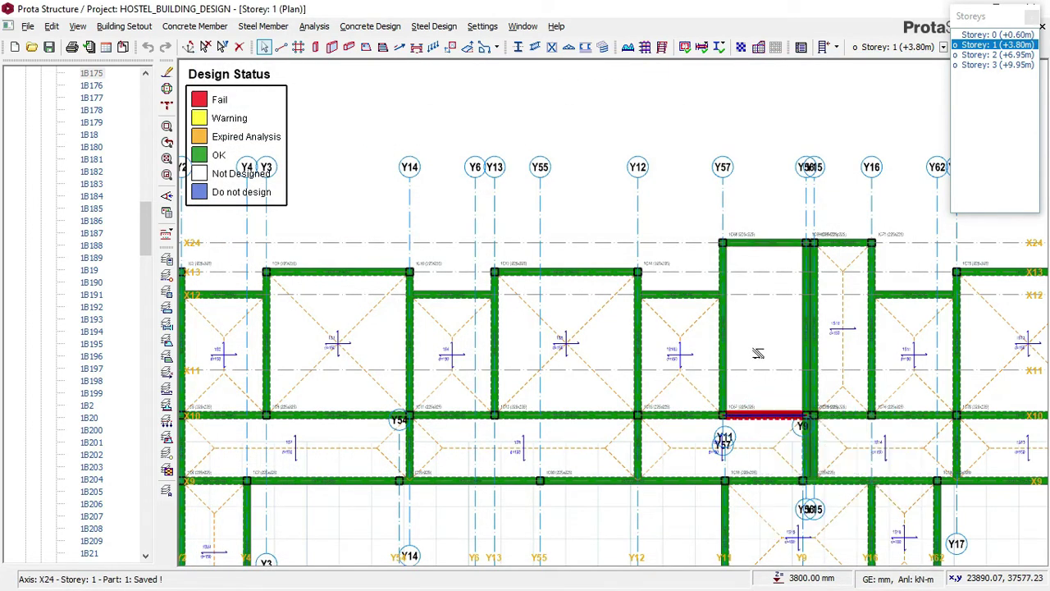
right_click(772, 377)
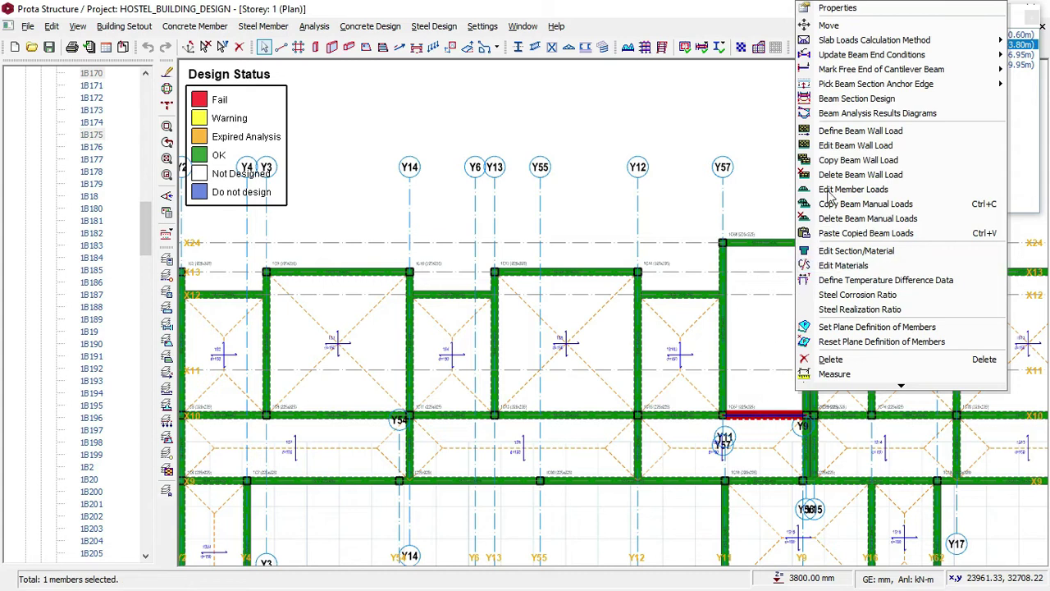
left_click(844, 98)
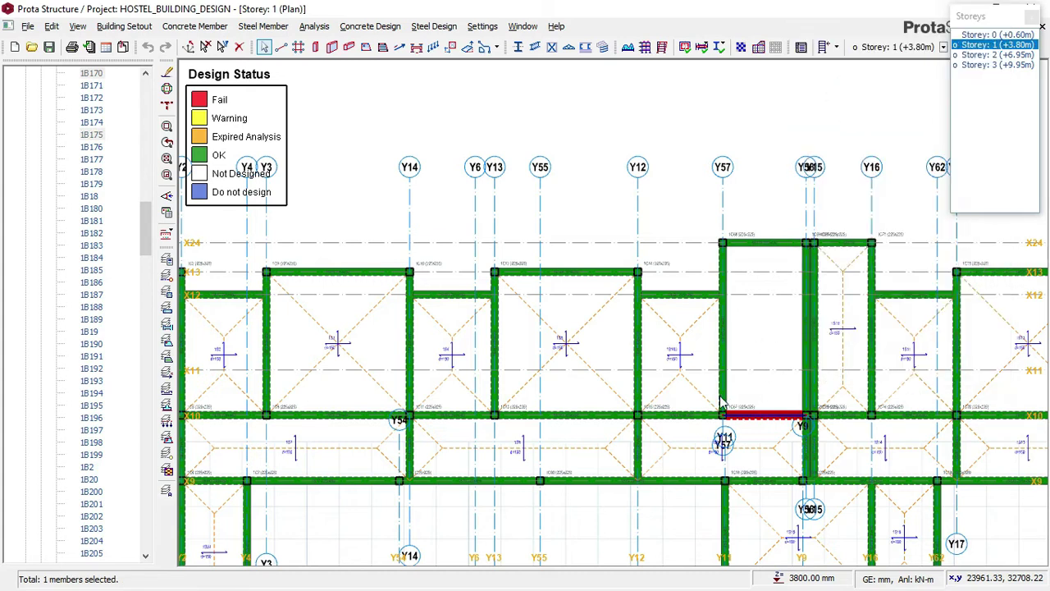
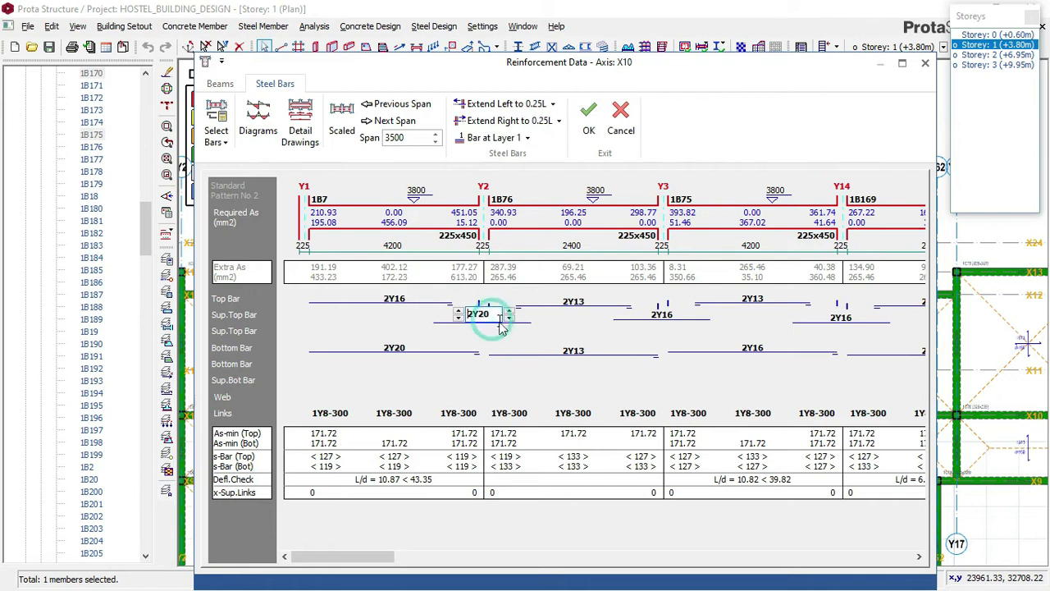
left_click(458, 310)
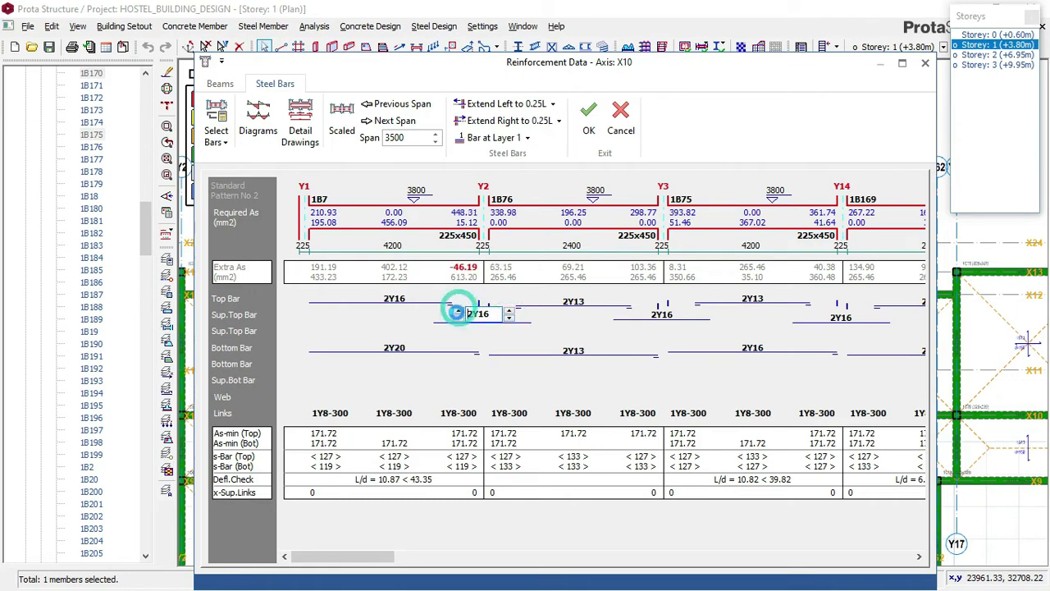
Step: Set the top bars of beams 1B7 and 1B76 on axis X10 to 3Y16
left_click(379, 302)
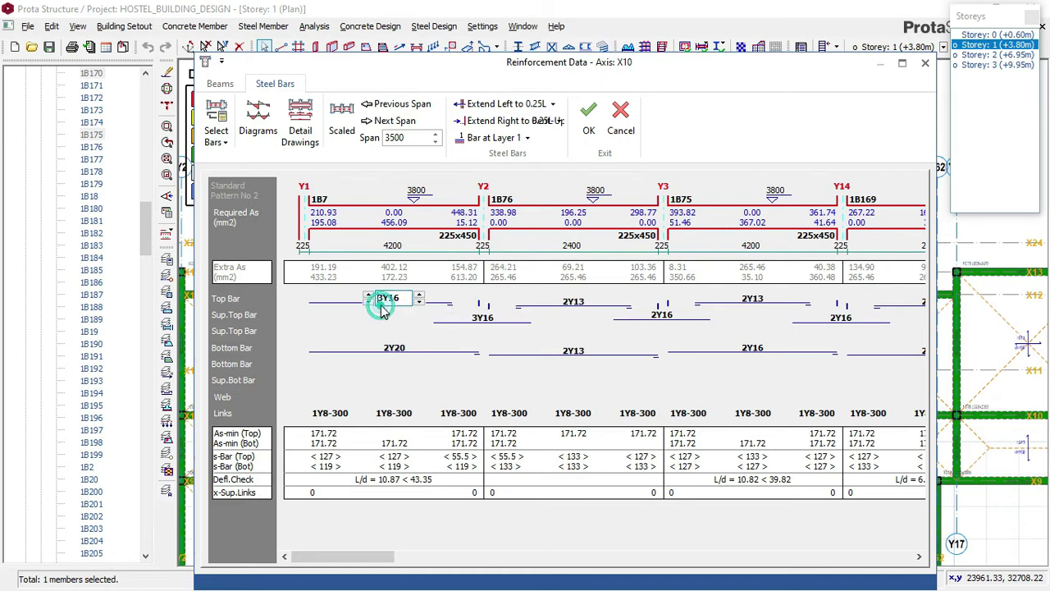
left_click(369, 298)
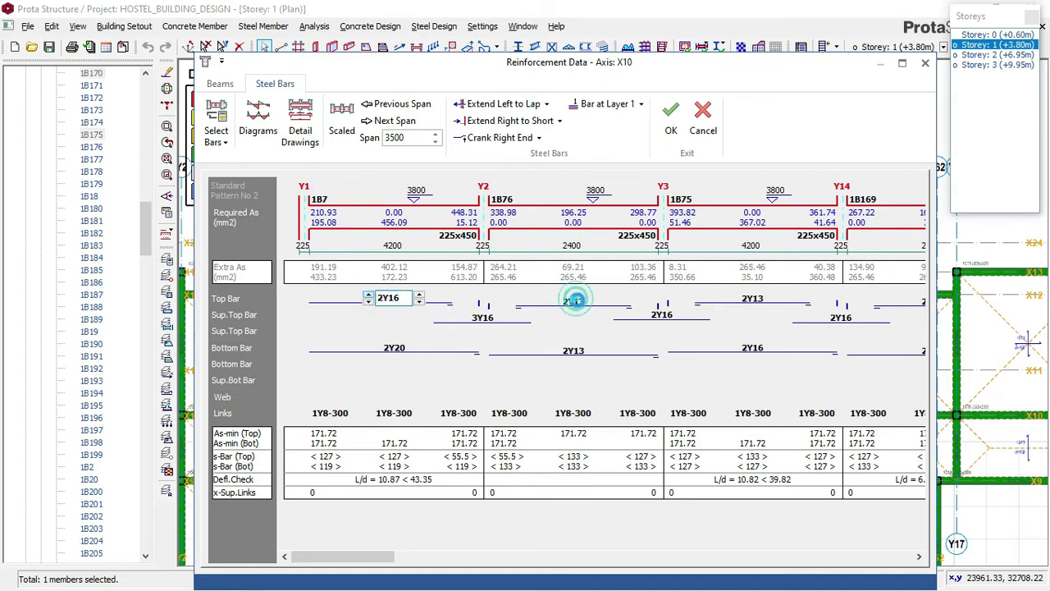
left_click(573, 301)
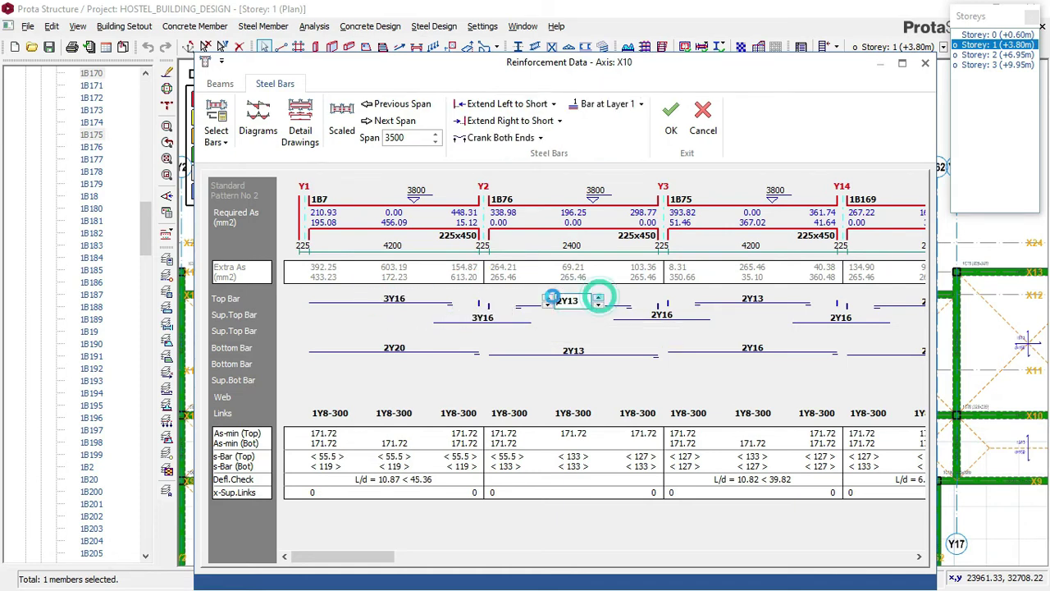
left_click(547, 298)
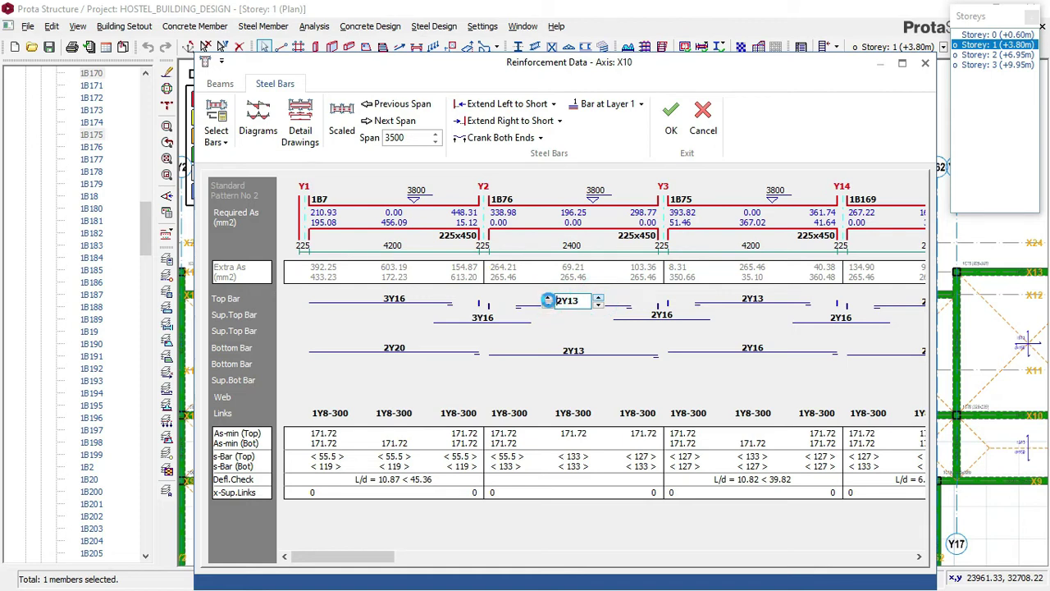
left_click(547, 302)
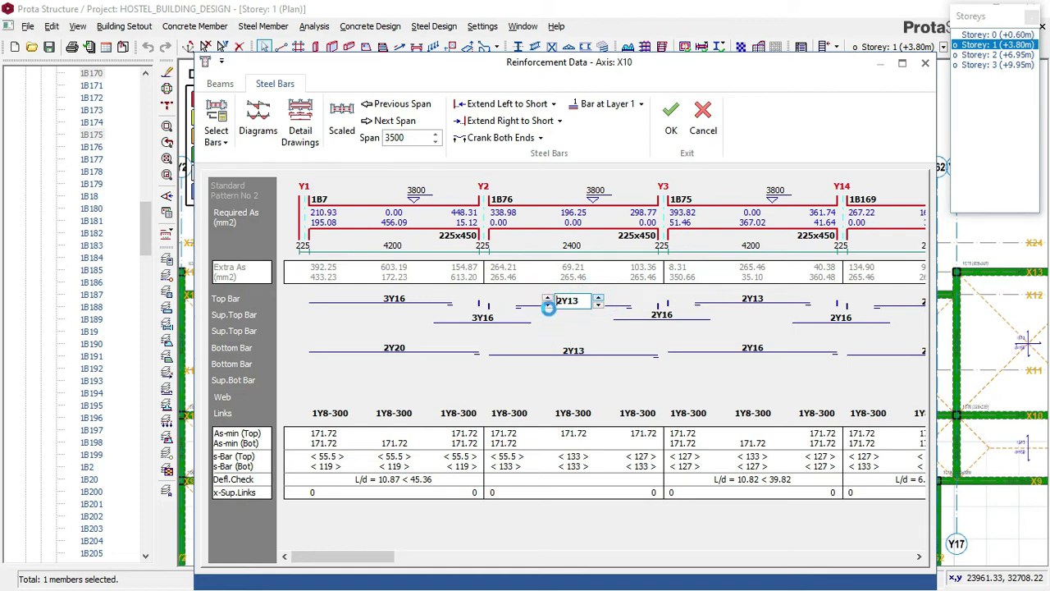
Step: Set the bottom bars of beams 1B76 and 1B7 to 3Y16
left_click(597, 362)
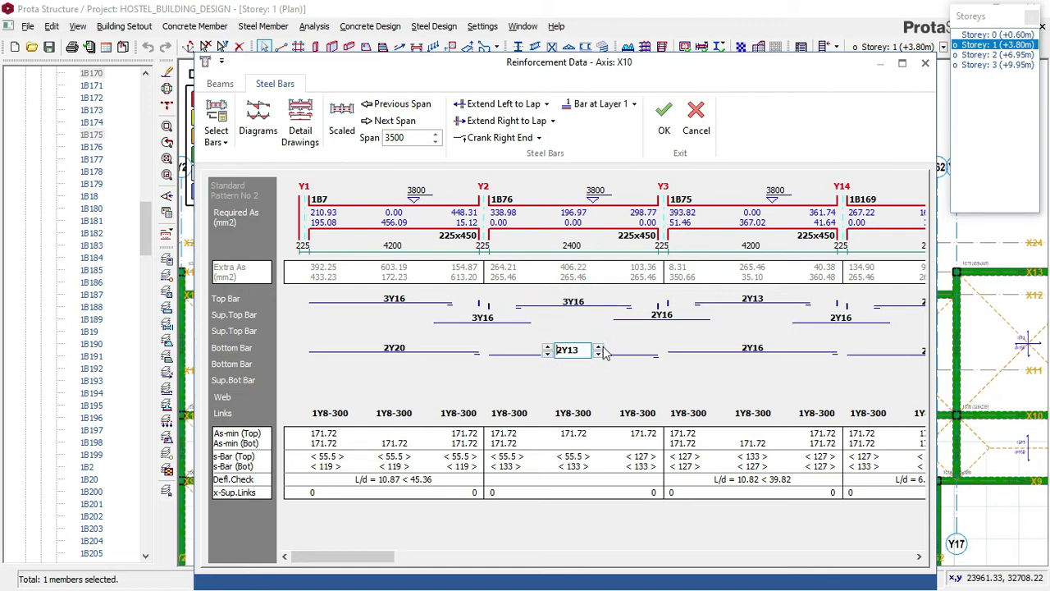
left_click(416, 352)
left_click(419, 351)
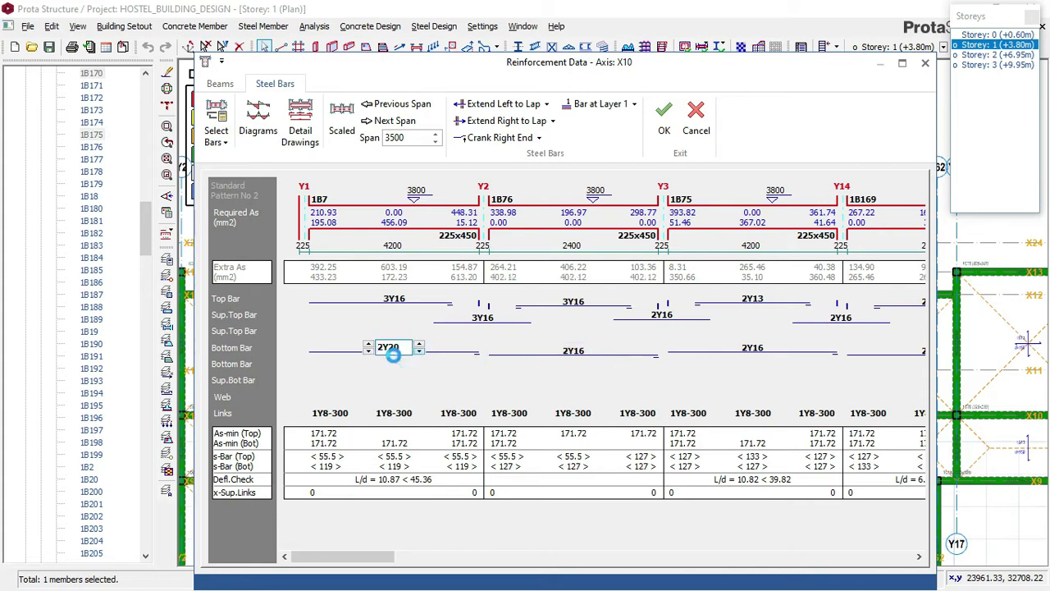
left_click(370, 347)
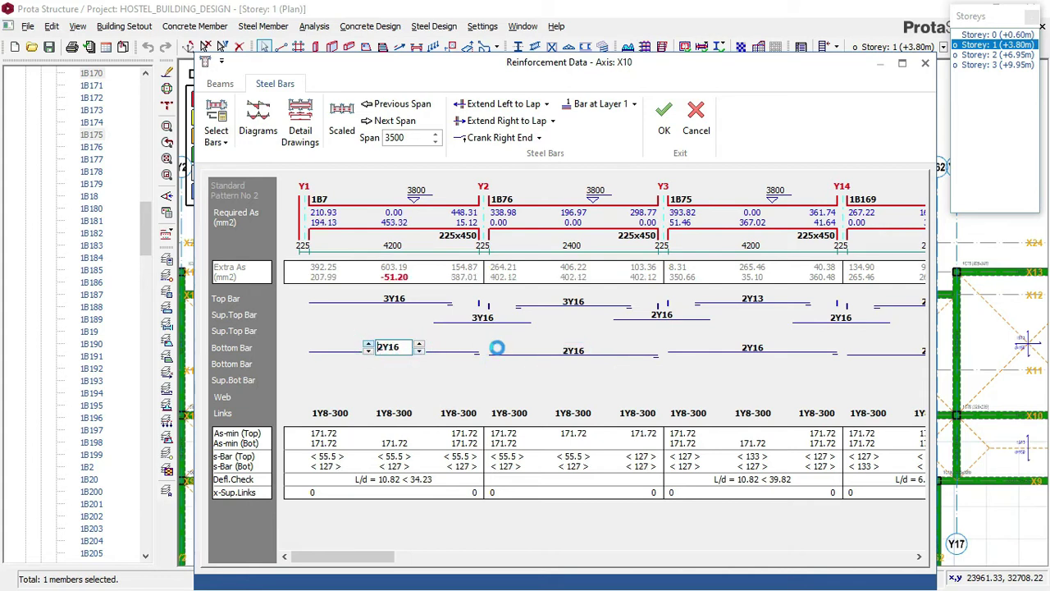
left_click(553, 363)
left_click(547, 347)
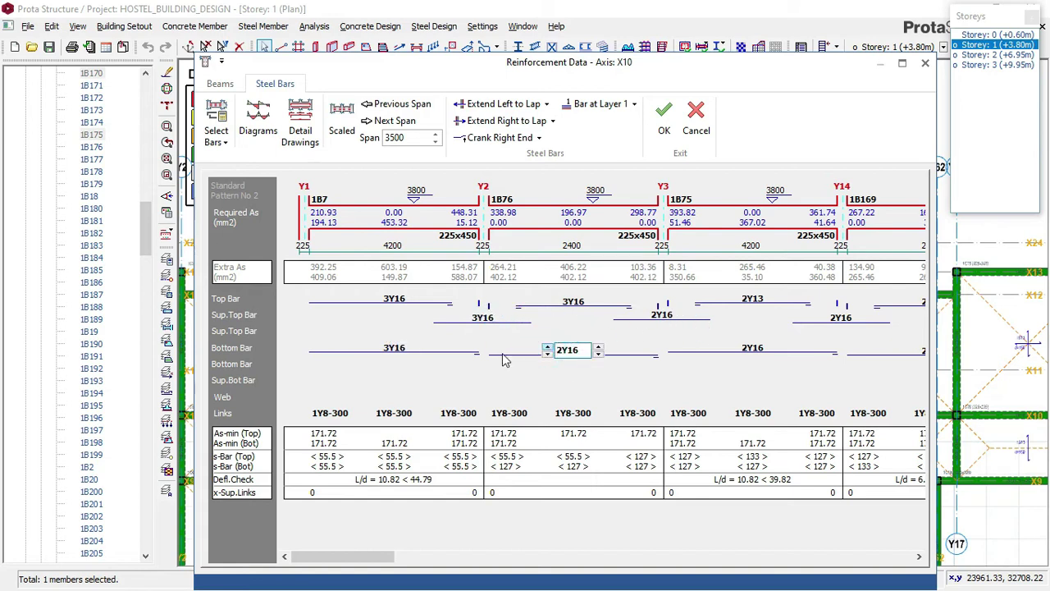
Step: Set the support top bars at Y3, between beams 1B76 and 1B75, to 3Y16
left_click_drag(382, 552, 563, 560)
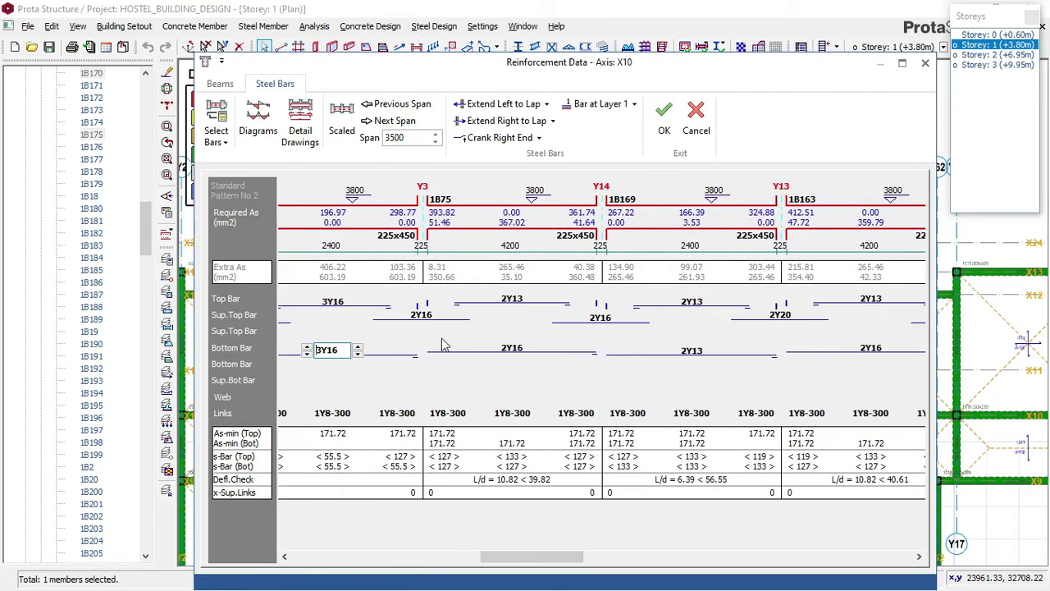
left_click(410, 315)
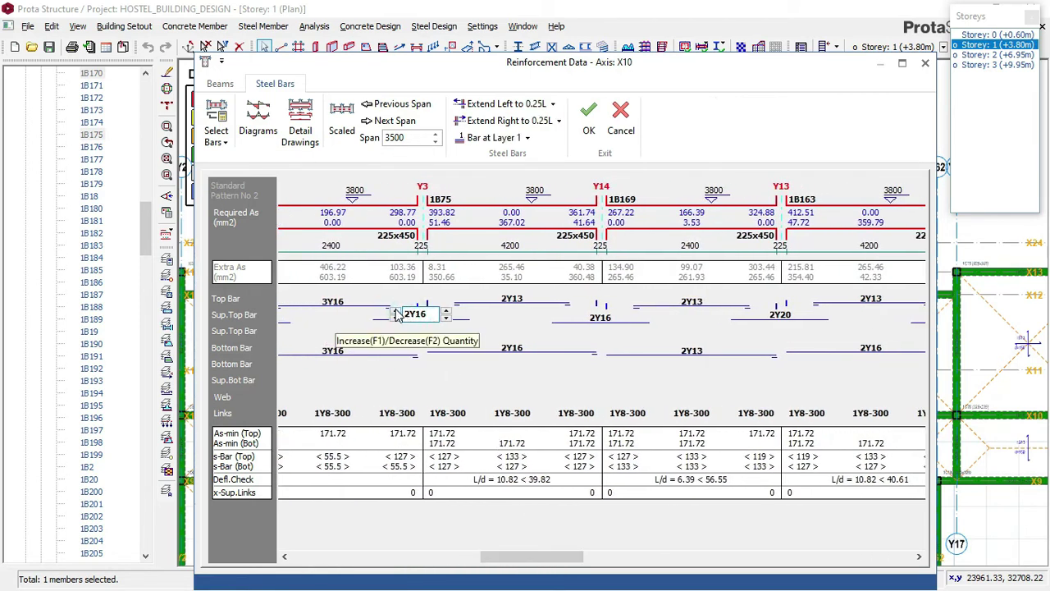
left_click(431, 270)
left_click(397, 315)
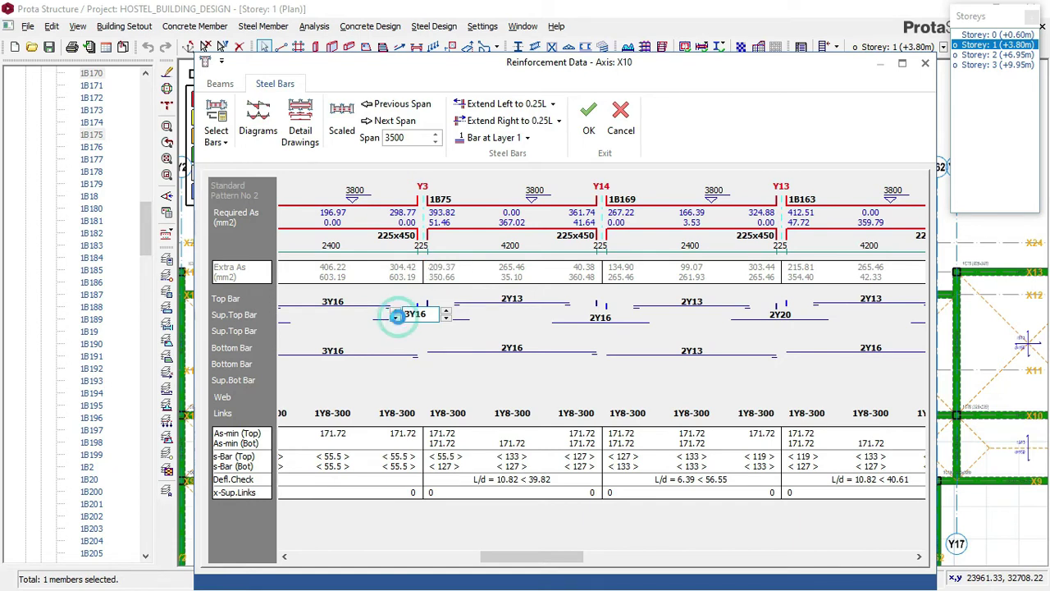
left_click(435, 271)
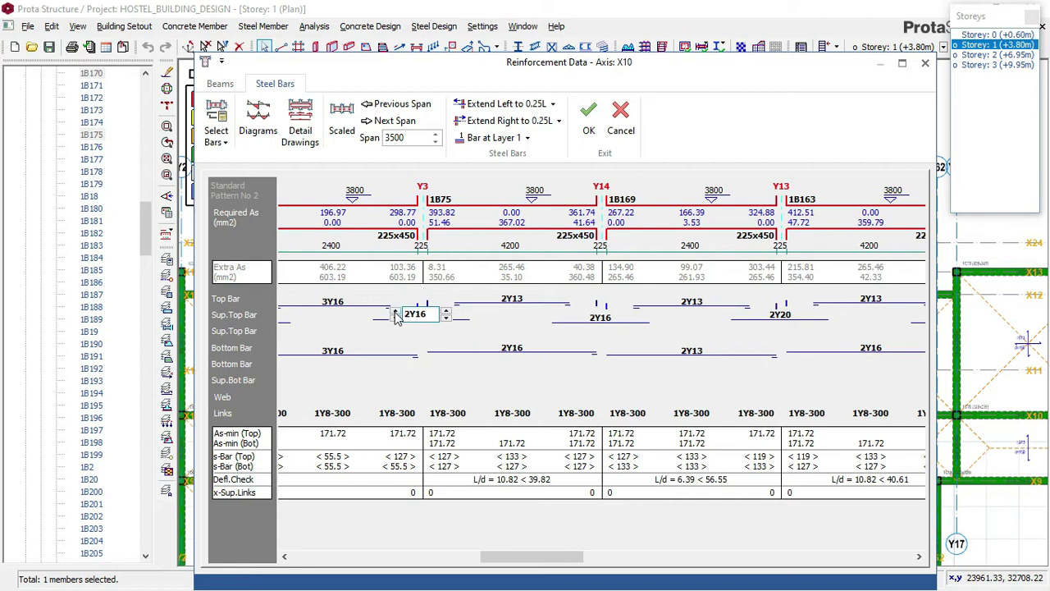
left_click(418, 304)
Step: Set the top bars of beam 1B75 to 2Y16 and its bottom bars to 3Y16
left_click(504, 298)
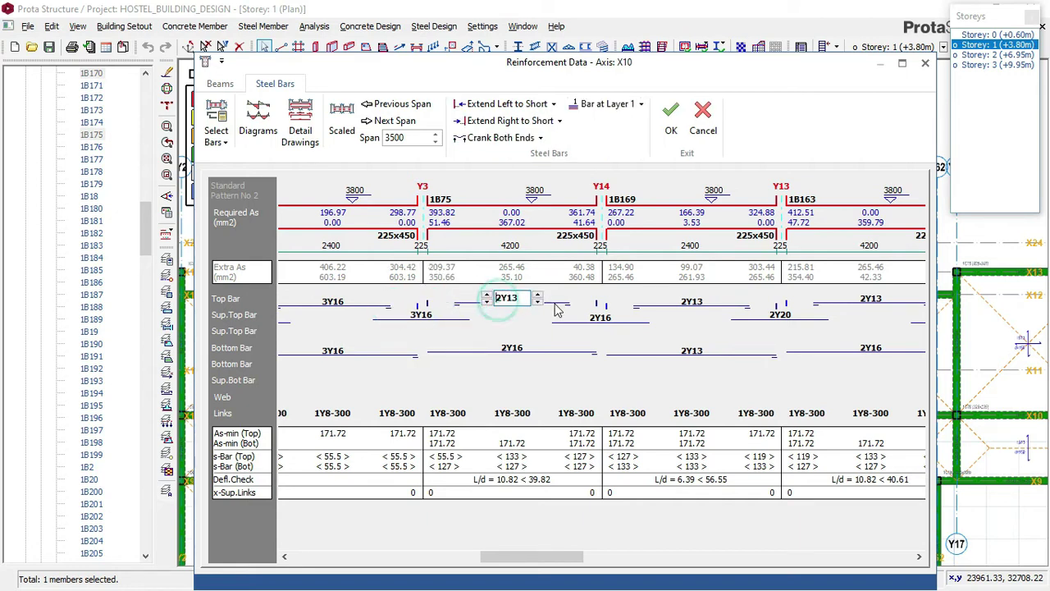
left_click(538, 297)
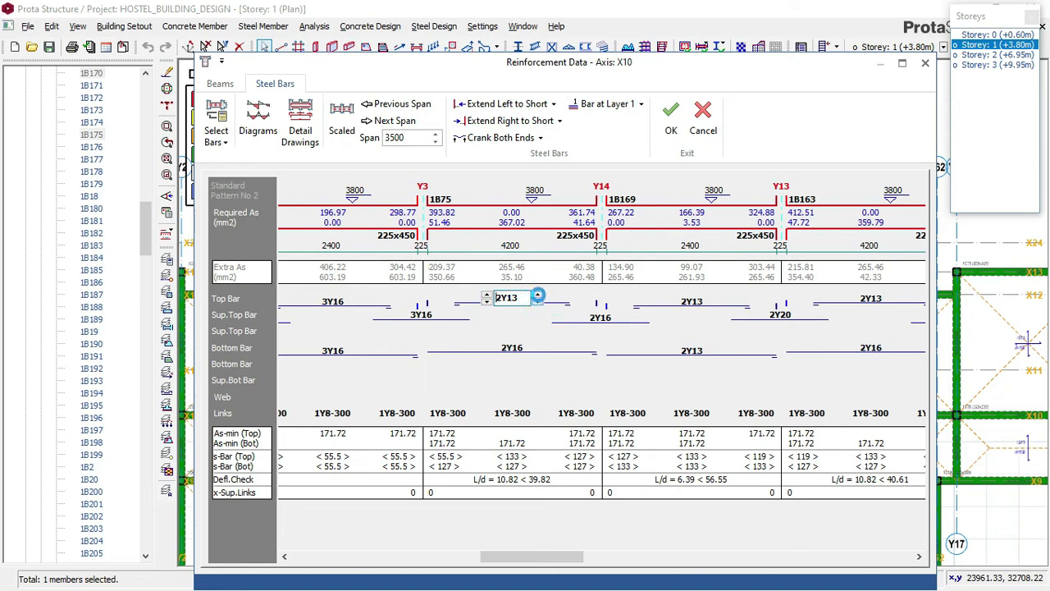
left_click(538, 301)
left_click(538, 296)
left_click(538, 297)
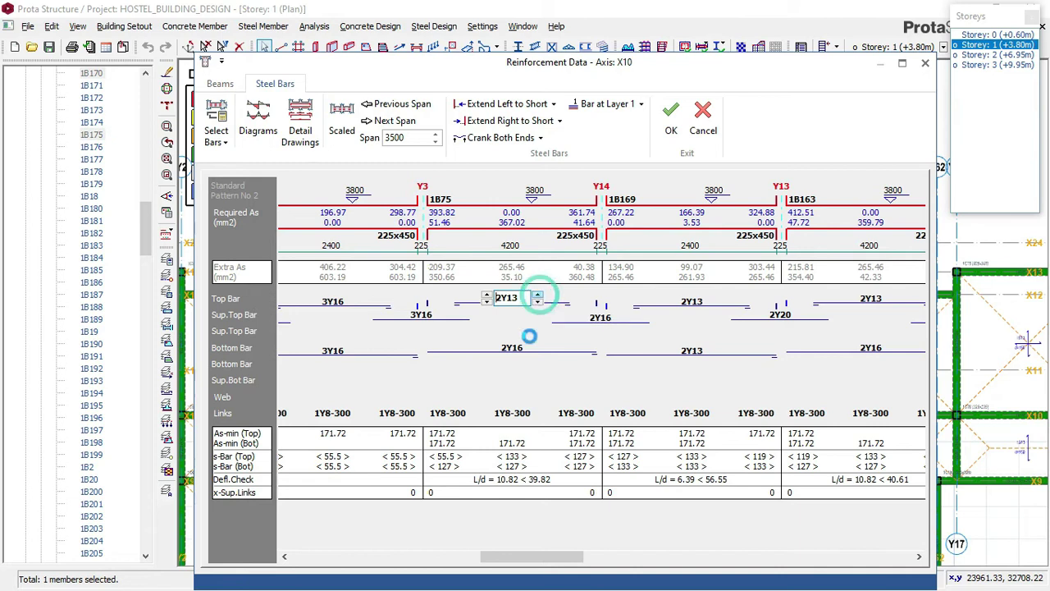
left_click(522, 347)
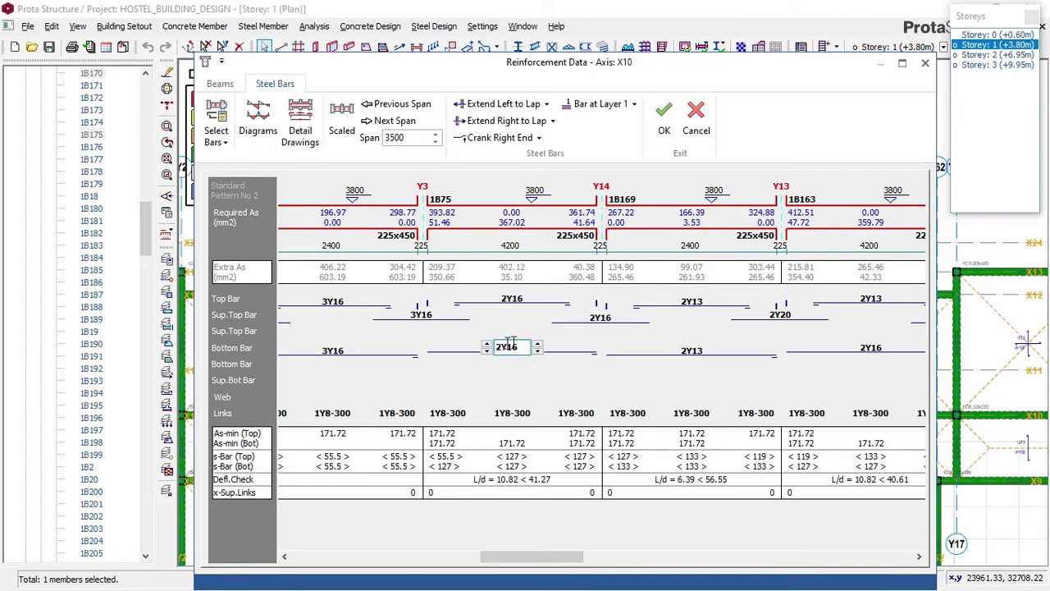
left_click(488, 350)
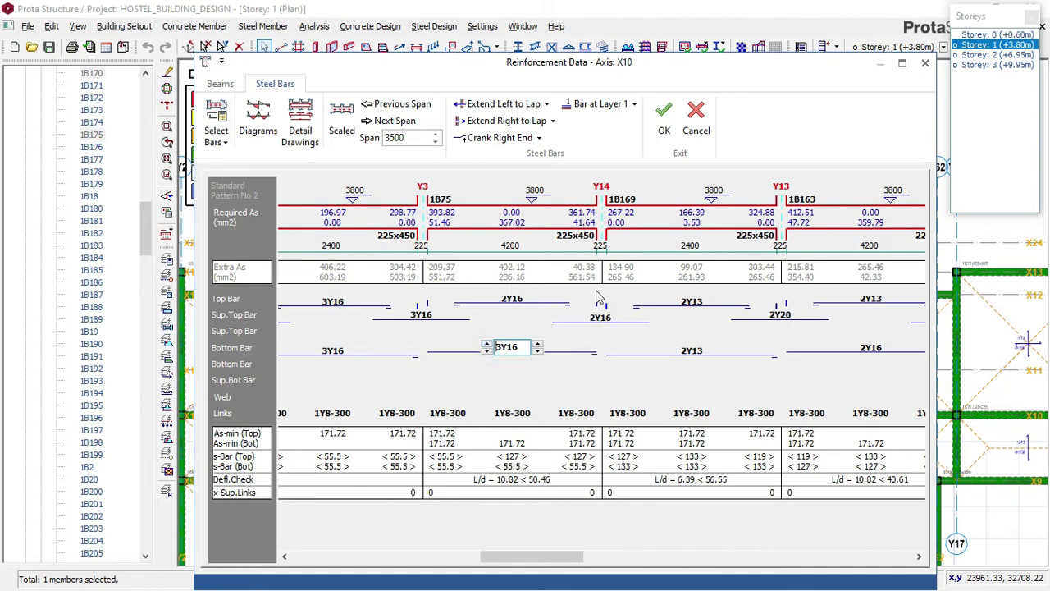
Step: Set the support top bars at Y14 and the top bars of beam 1B75 to 3Y16
left_click(601, 318)
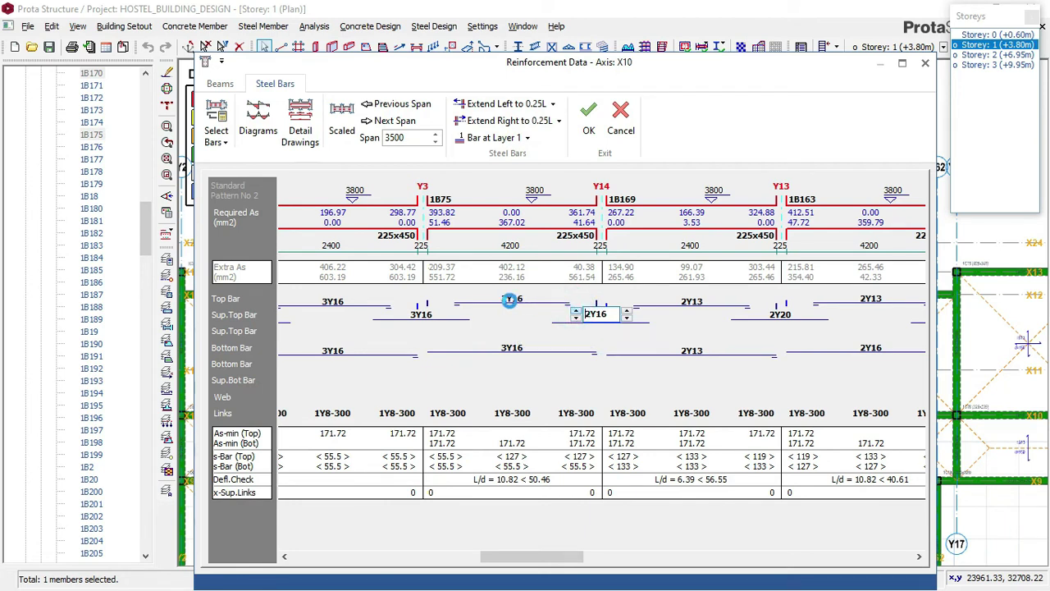
left_click(506, 298)
left_click(487, 296)
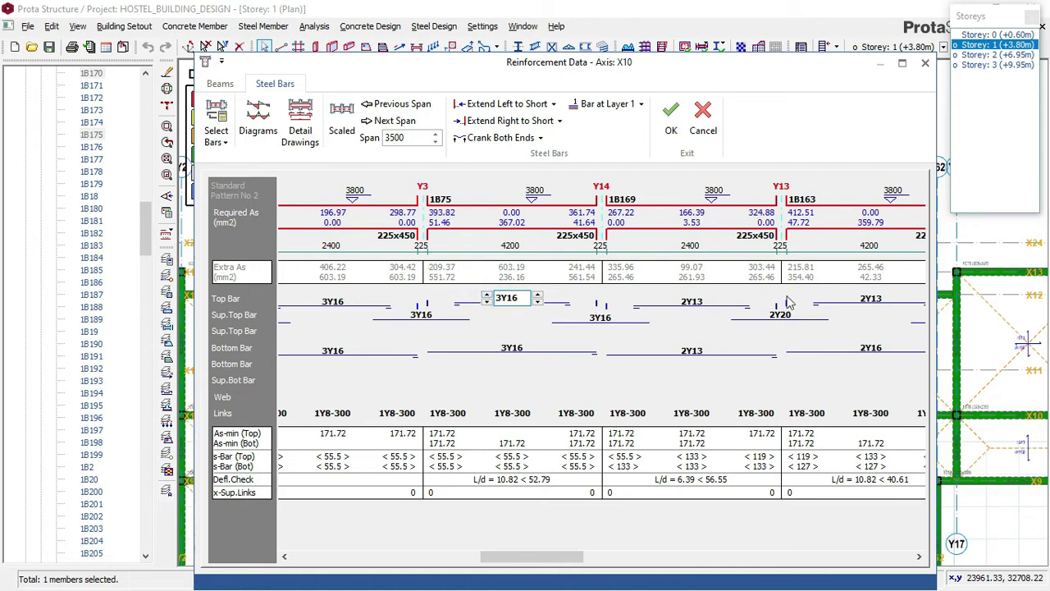
Step: Set both the top and bottom bars of beam 1B169 to 2Y16
left_click(703, 303)
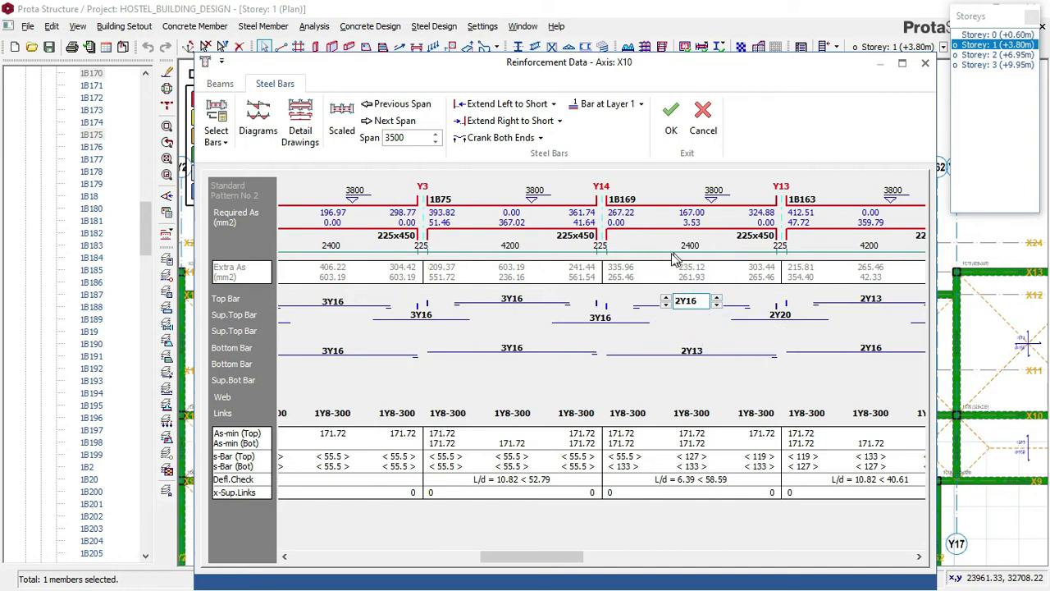
left_click(701, 352)
left_click(716, 349)
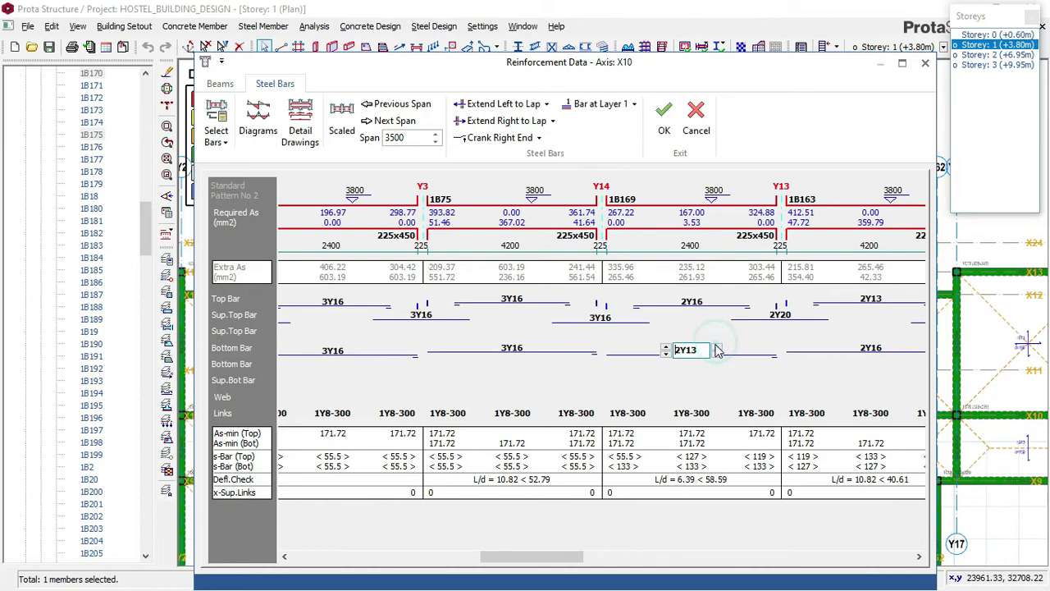
Step: Set the support top bars at Y13 and both the top and bottom bars of beam 1B169 to 3Y16
left_click(786, 318)
left_click(793, 320)
left_click(806, 321)
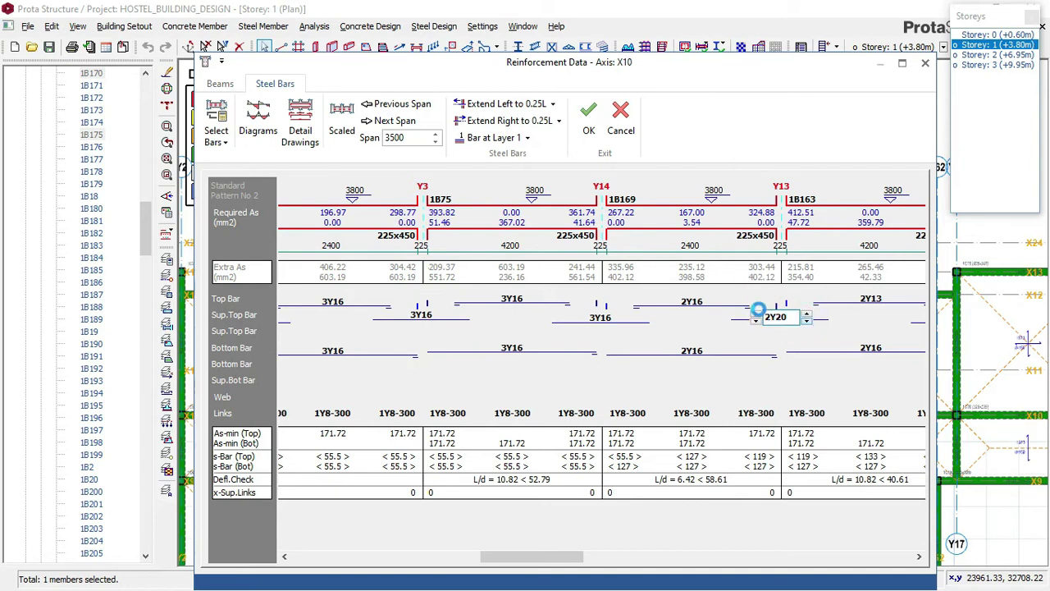
left_click(756, 318)
left_click(756, 314)
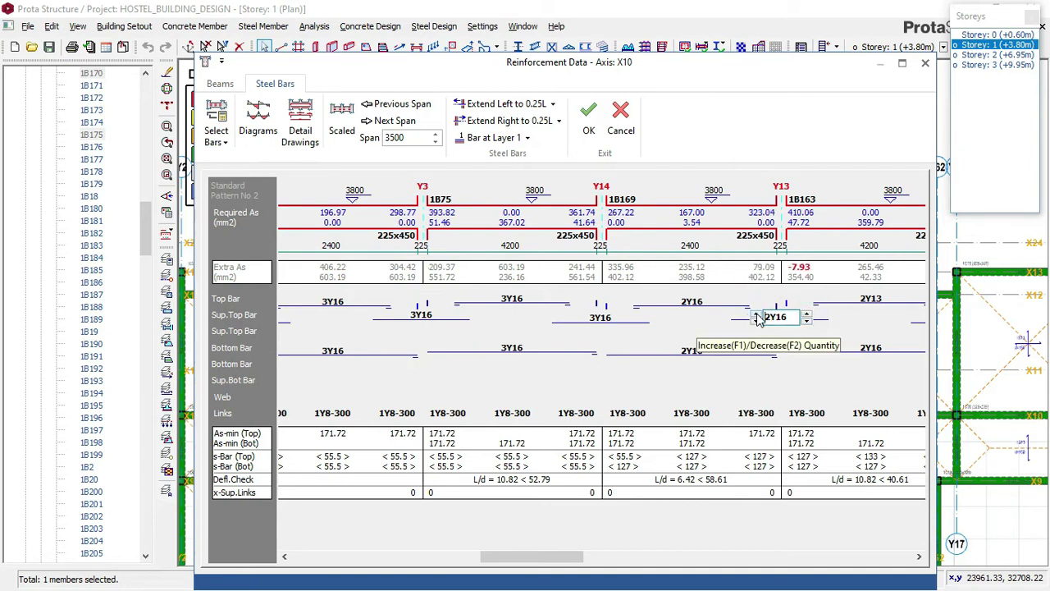
left_click(755, 314)
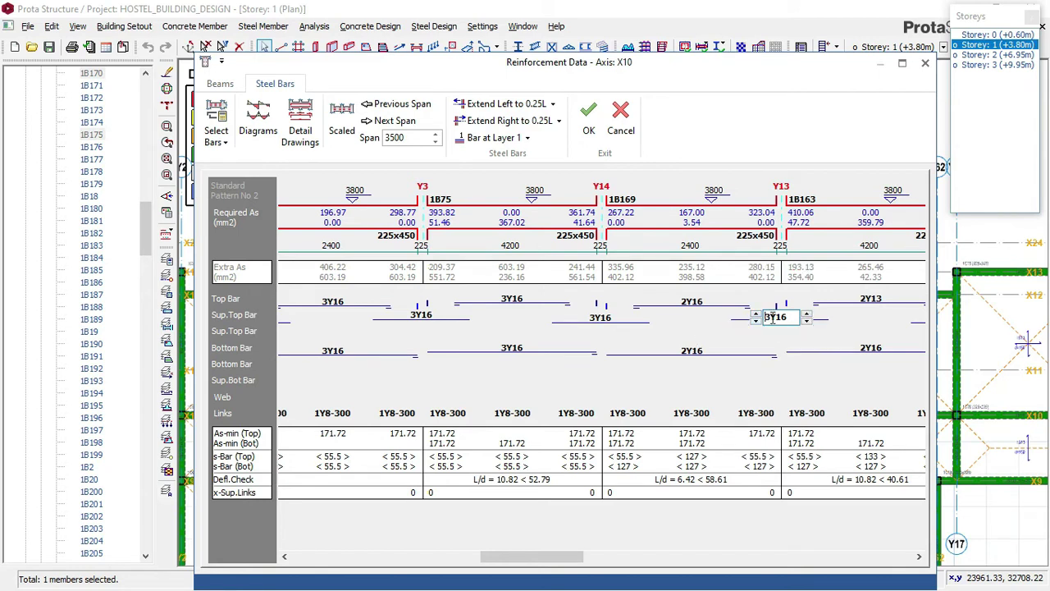
left_click(694, 303)
left_click(692, 348)
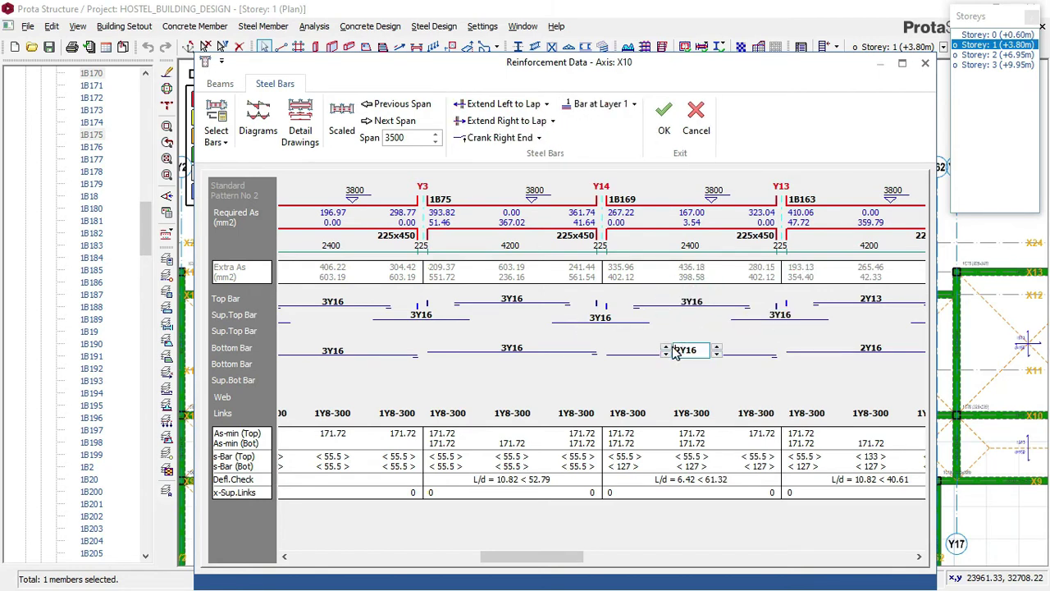
Step: Set the top and bottom bars of beam 1B163 and the support top bars at Y12 to 3Y16
left_click_drag(541, 557, 721, 554)
left_click(638, 295)
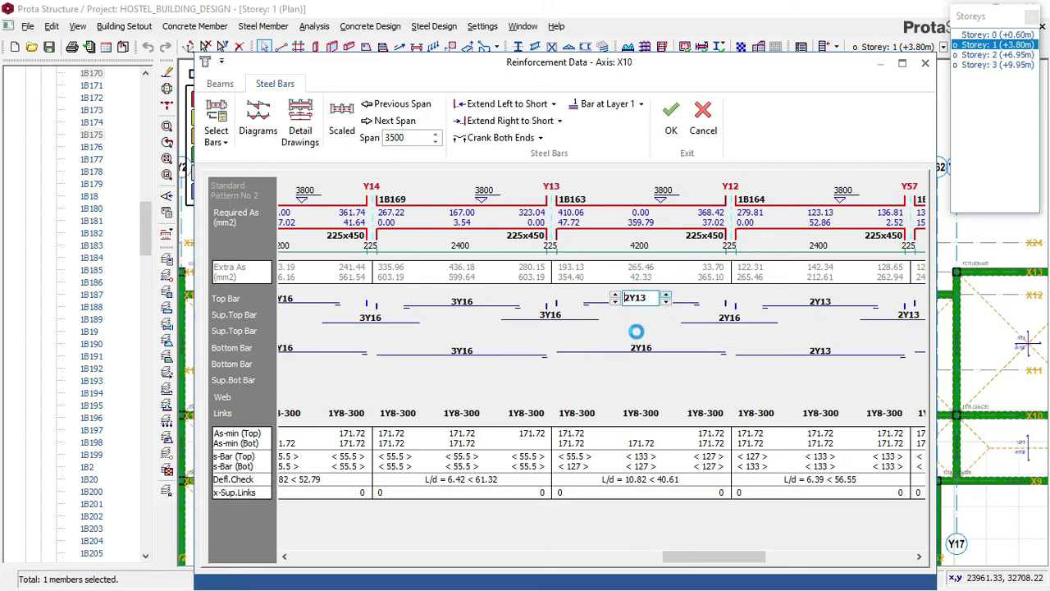
left_click(615, 294)
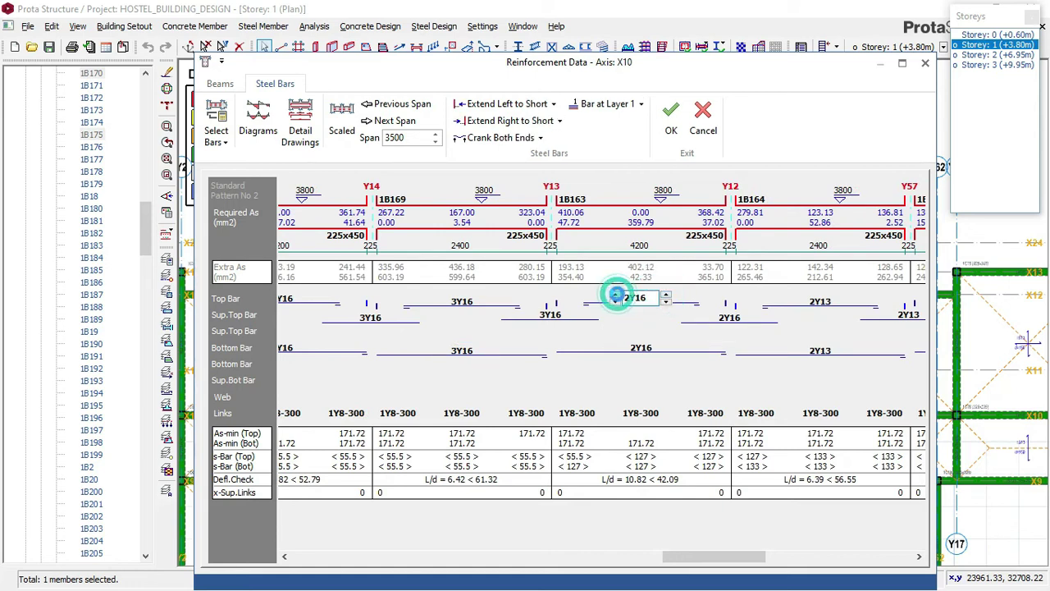
left_click(642, 347)
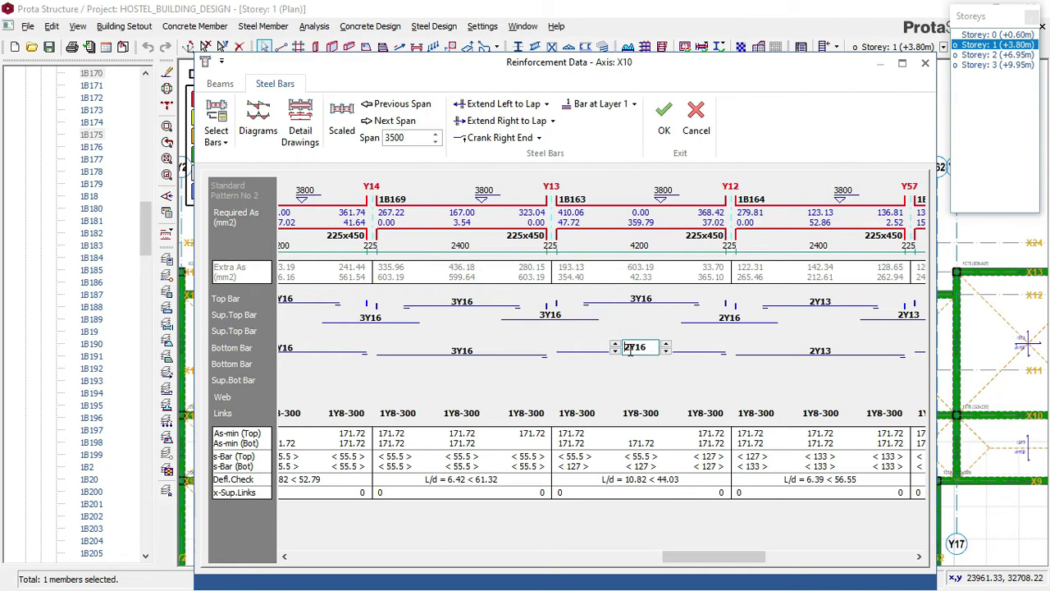
left_click(712, 318)
left_click(704, 315)
Step: Set both the top and bottom bars of beam 1B164 to 3Y16
left_click(820, 301)
left_click(845, 298)
left_click(844, 303)
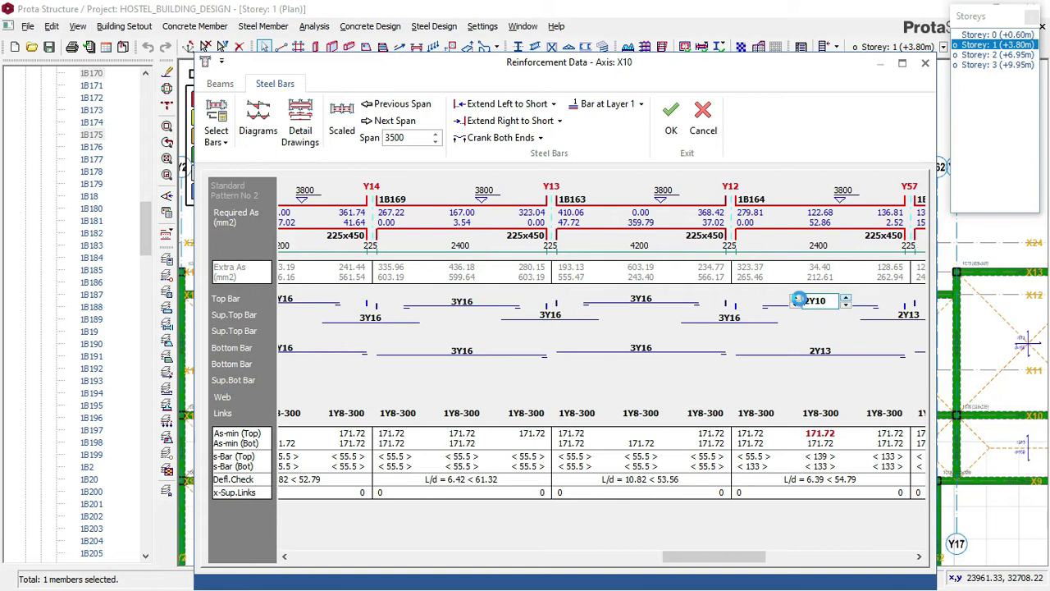
left_click(794, 298)
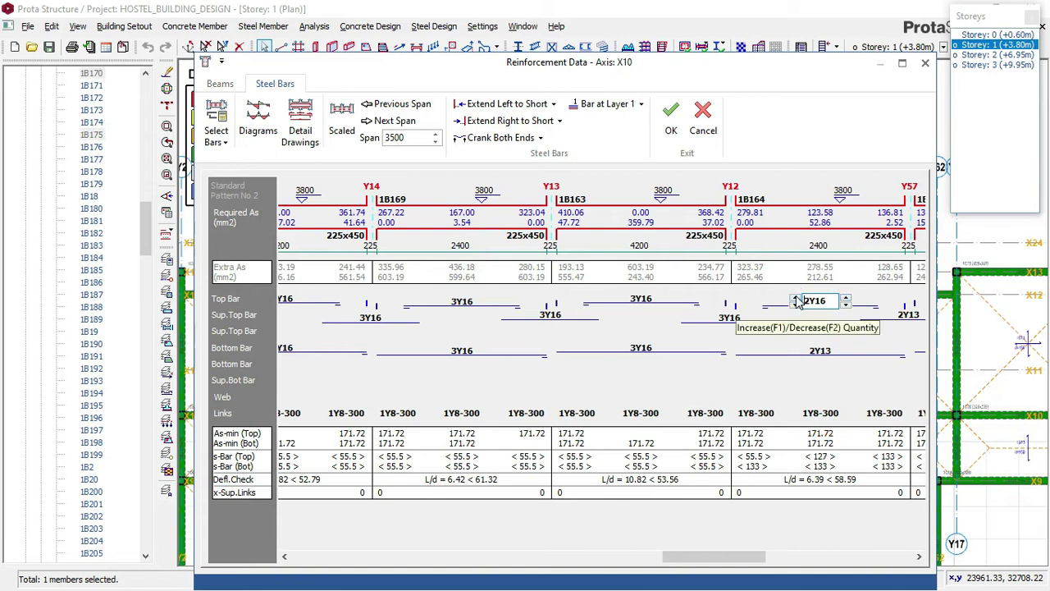
left_click(834, 350)
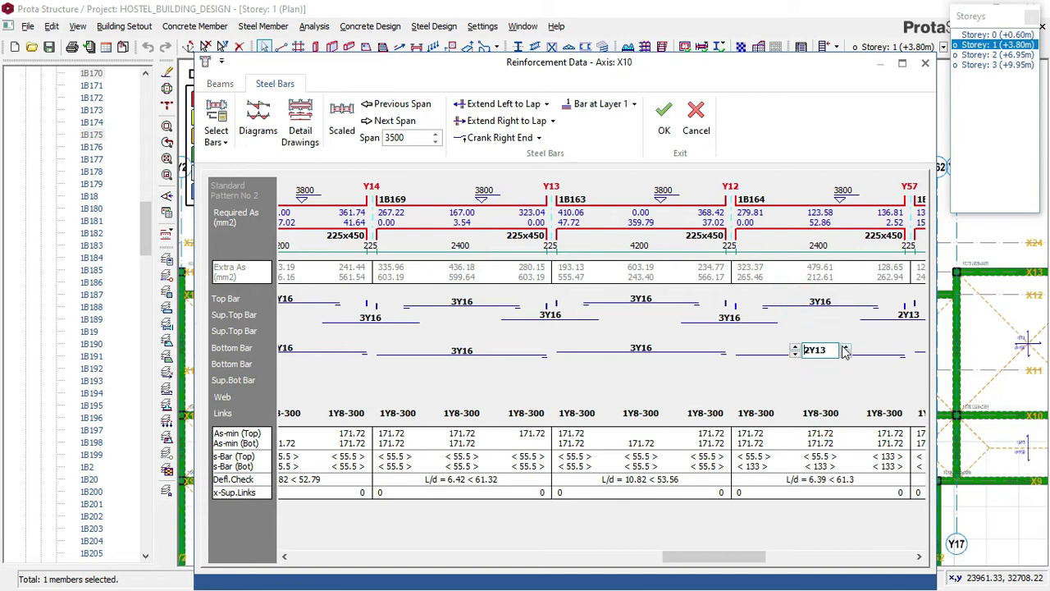
left_click(795, 347)
Step: Set the support top bars at Y57, between beams 1B164 and 1B170, to 3Y16
left_click_drag(729, 560, 870, 558)
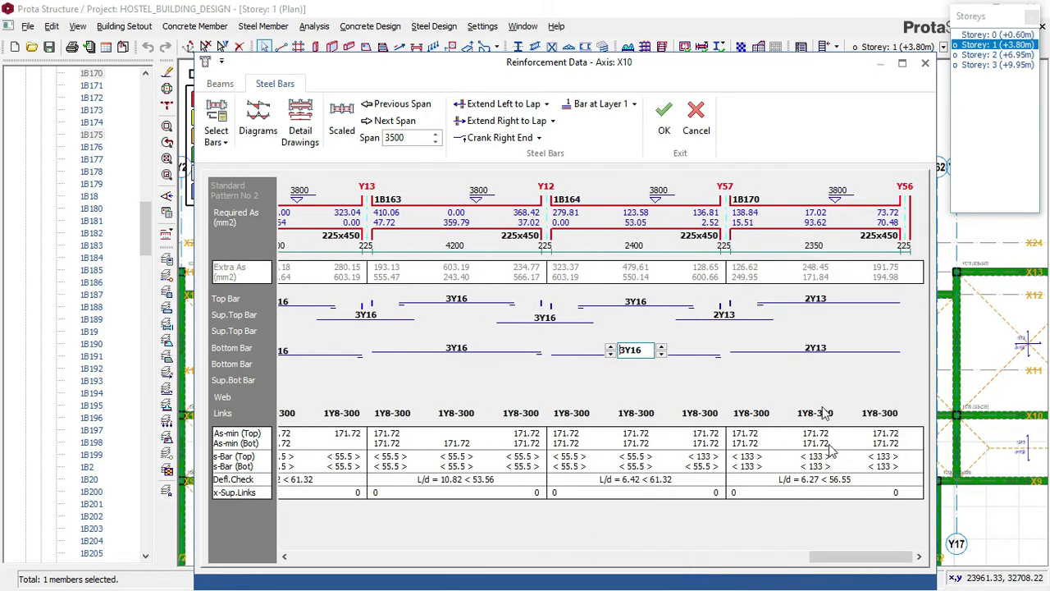
left_click(745, 312)
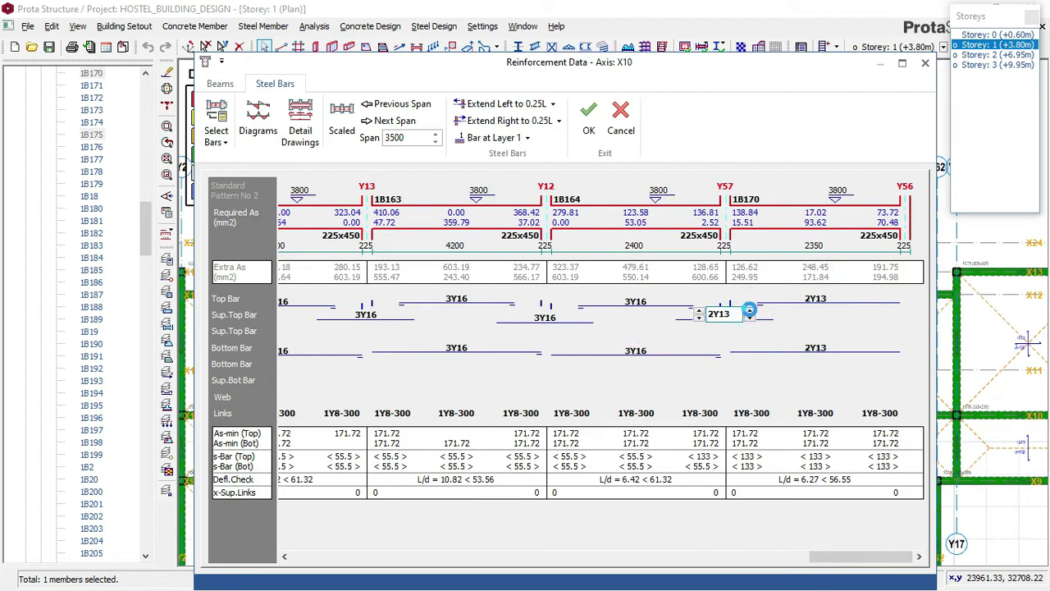
left_click(696, 313)
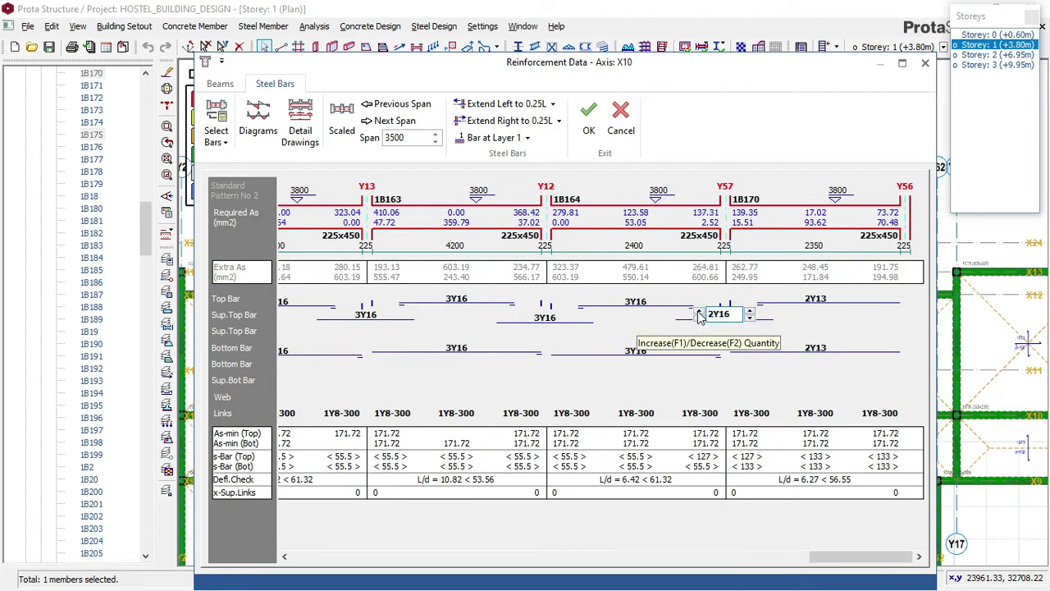
Step: Set both the top and bottom bars of beam 1B170 to 3Y16 and save the axis X10 reinforcement
left_click(804, 298)
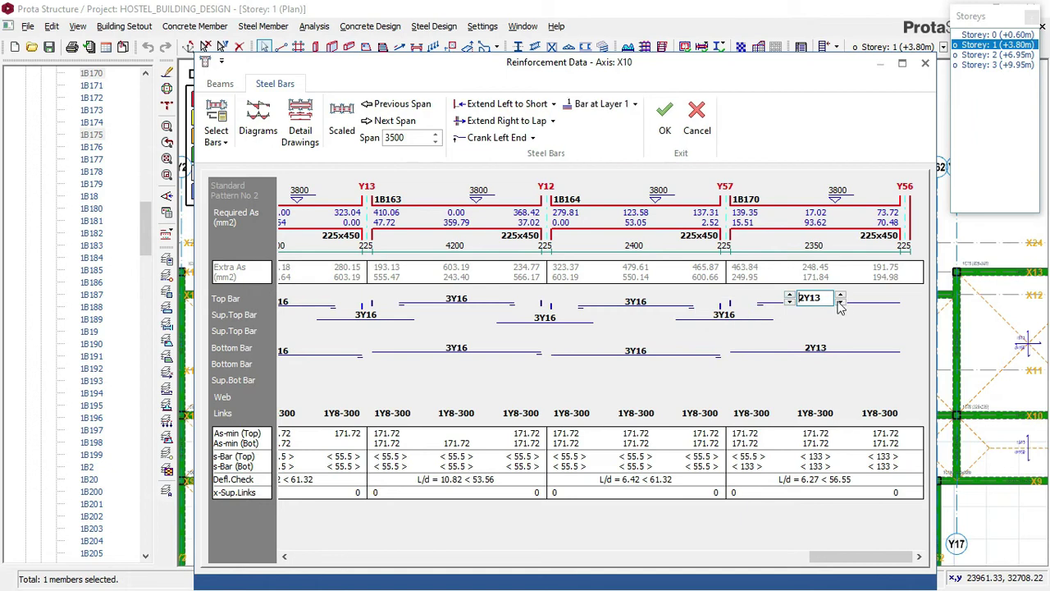
left_click(840, 296)
left_click(789, 297)
left_click(789, 295)
left_click(825, 344)
left_click(789, 342)
left_click(841, 345)
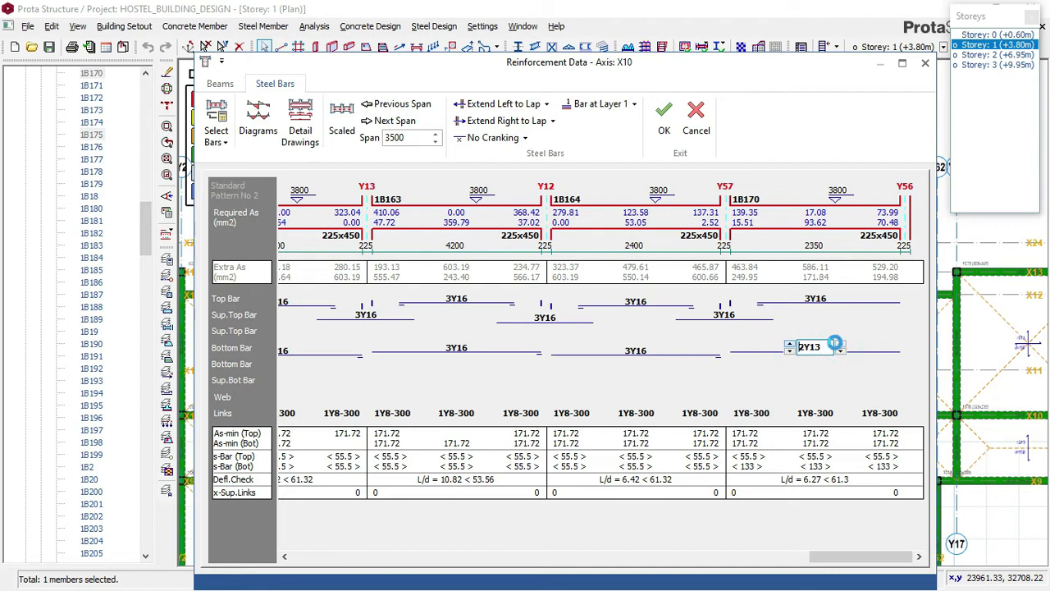
left_click(789, 348)
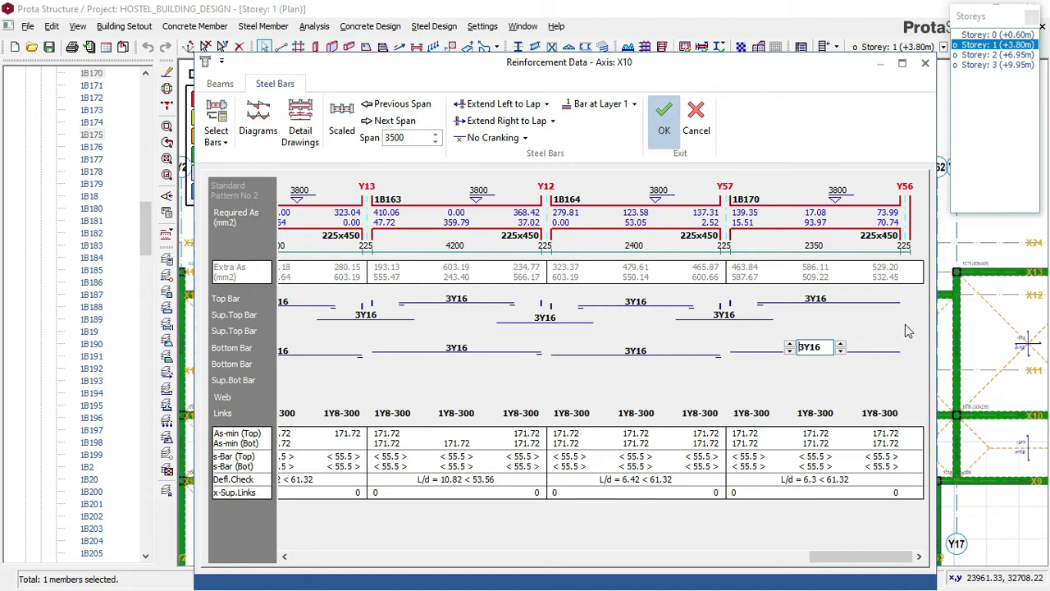
left_click(939, 354)
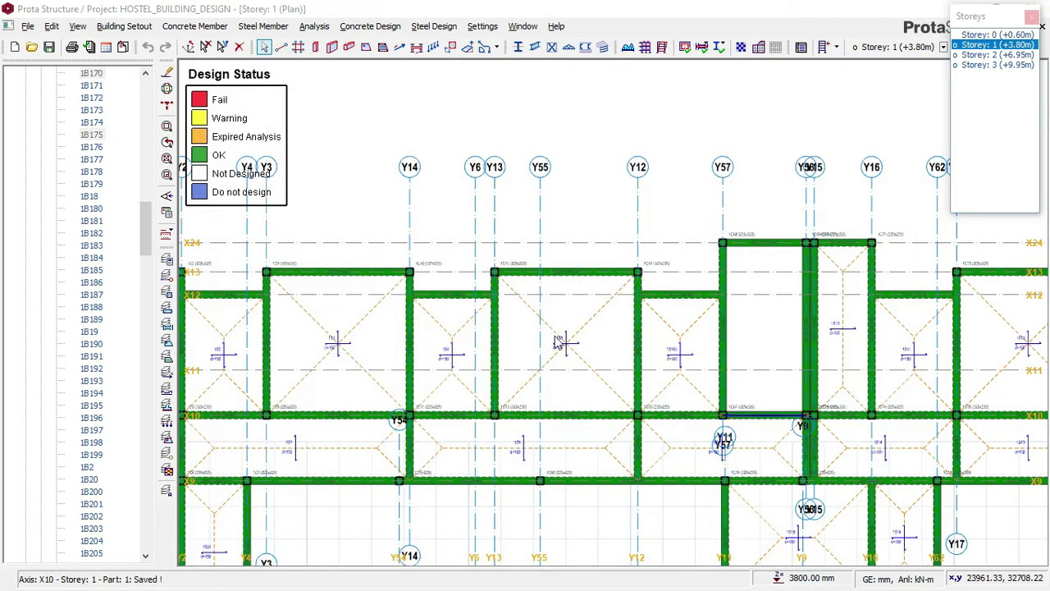
Step: Open the beam section design of the axis X9 beams from beam 1B77 in the plan
middle_click_drag(639, 322, 875, 292)
middle_click_drag(707, 312, 660, 246)
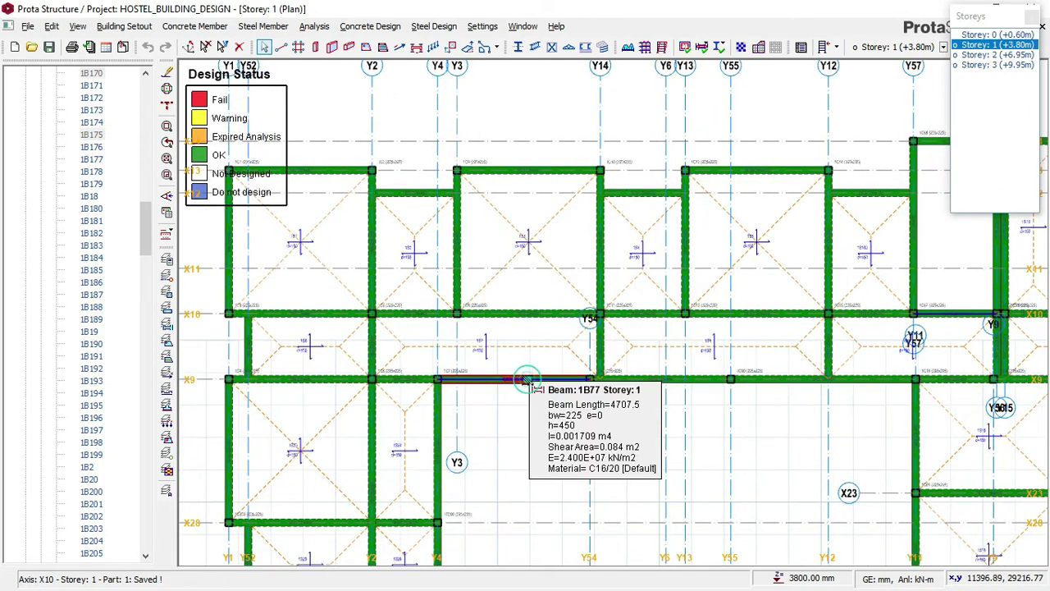
left_click(525, 380)
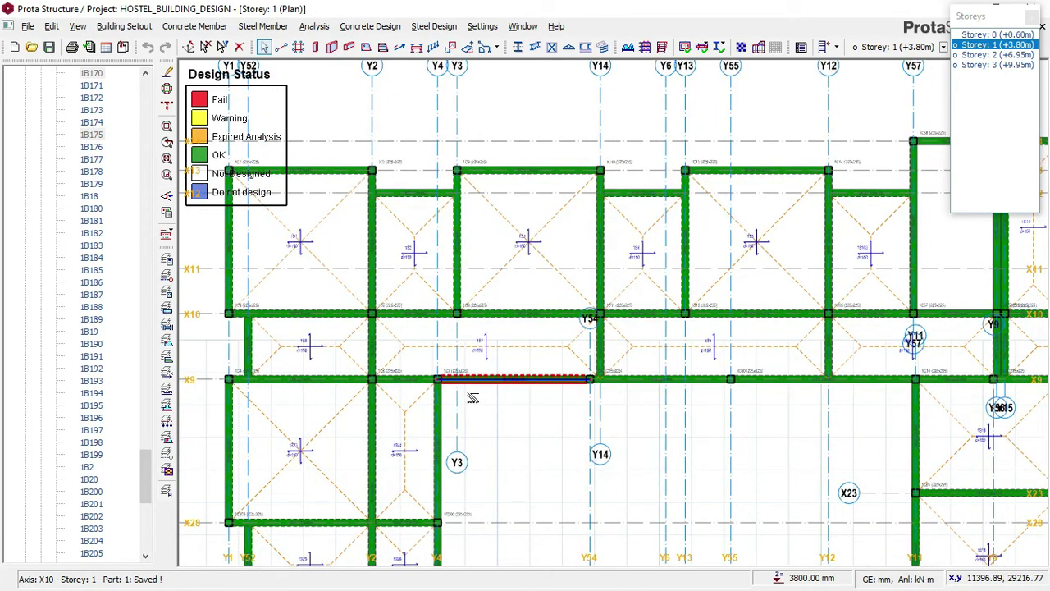
right_click(480, 392)
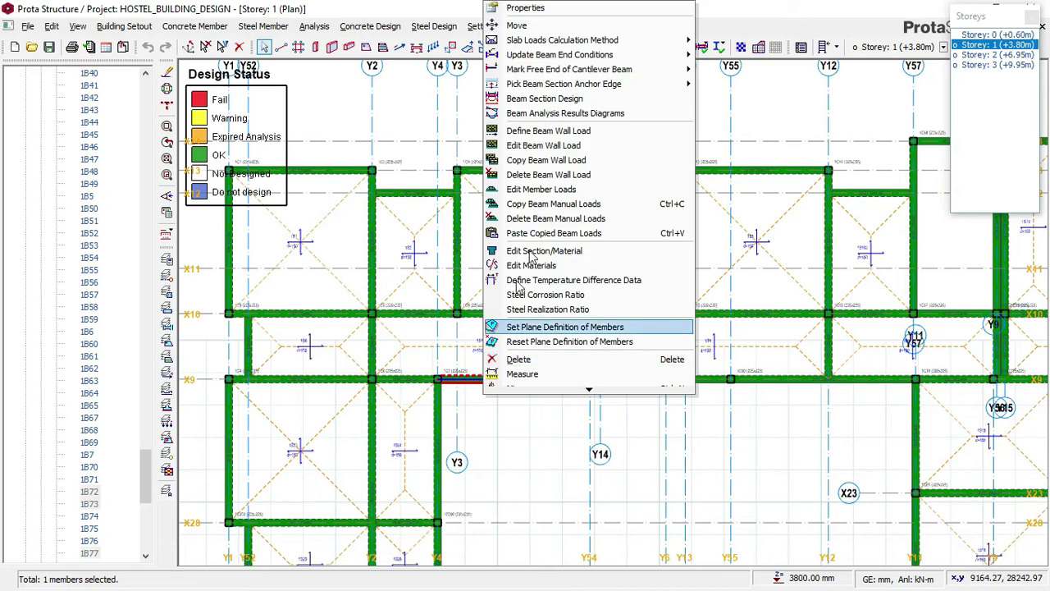
left_click(554, 99)
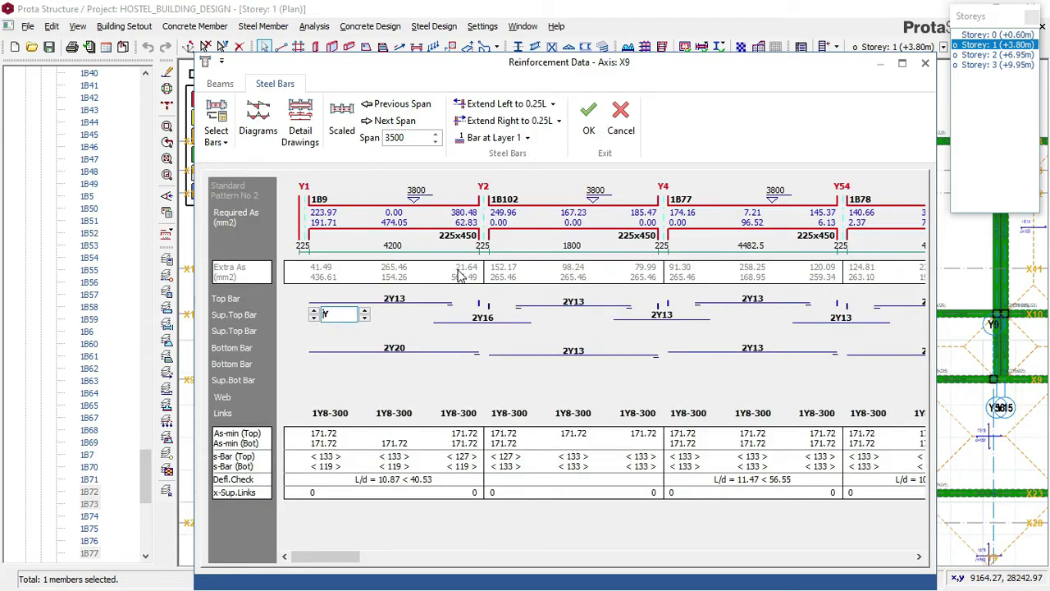
Step: Set both the top and bottom bars of beam 1B9 to 3Y16
left_click(394, 300)
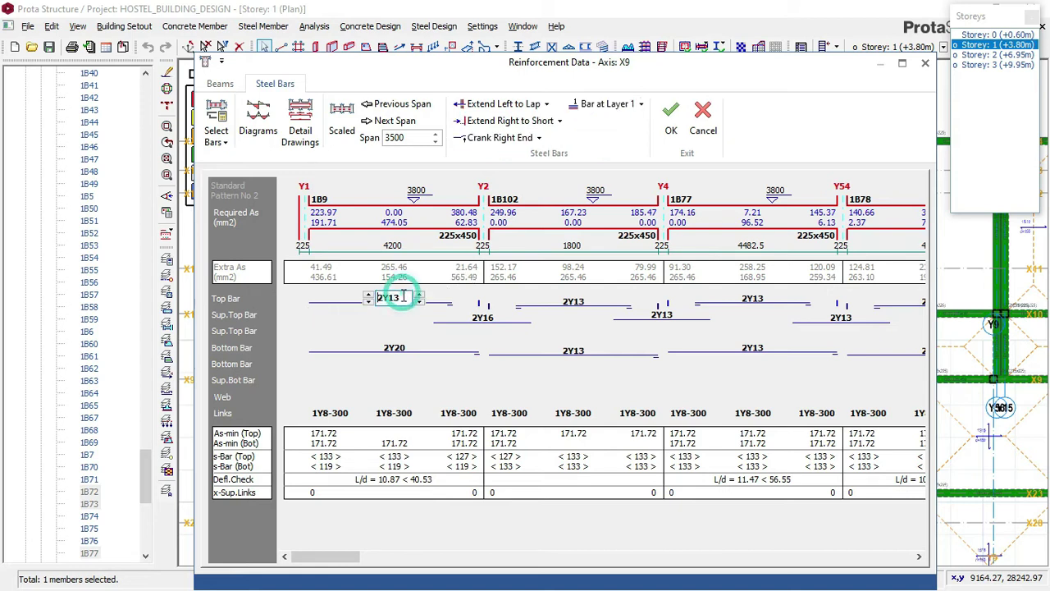
left_click(368, 293)
left_click(369, 292)
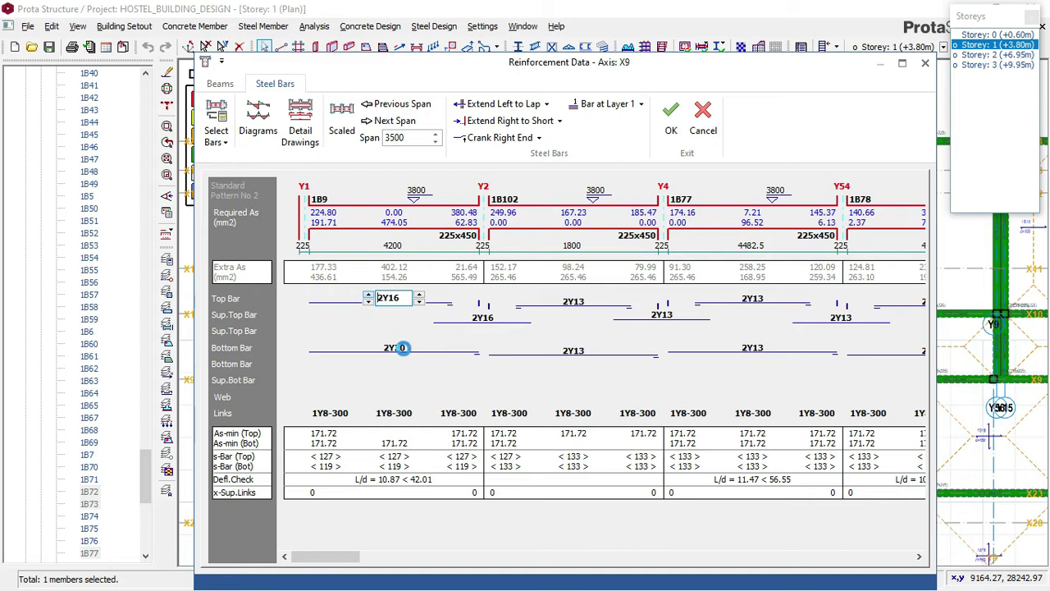
left_click(397, 348)
left_click(420, 352)
left_click(368, 344)
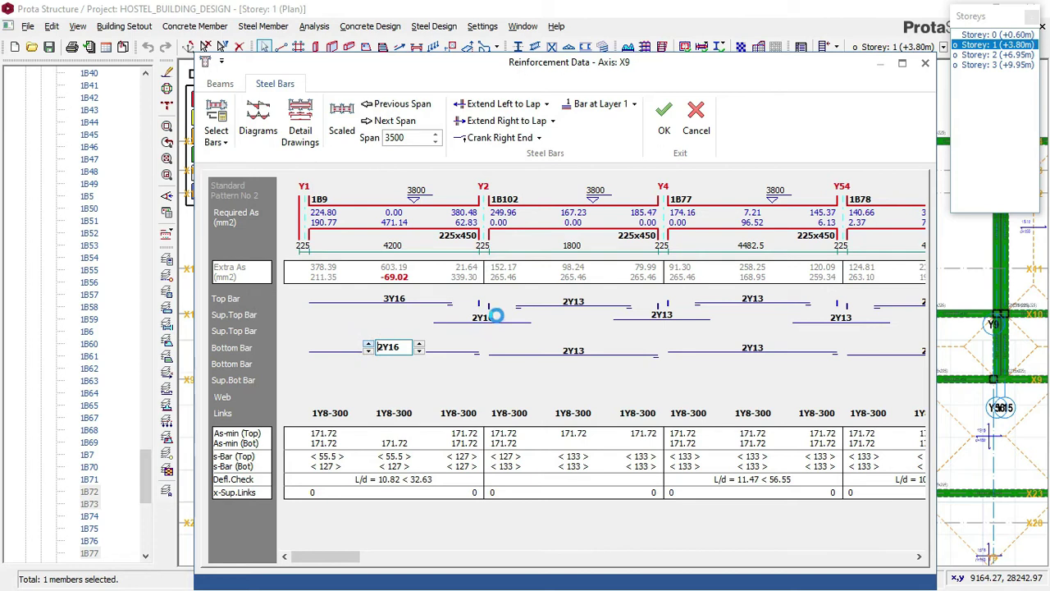
Step: Set the support top bars at Y2 and the top bars of beam 1B102 to 3Y16, and its bottom bars to 3Y13
left_click(492, 315)
left_click(459, 312)
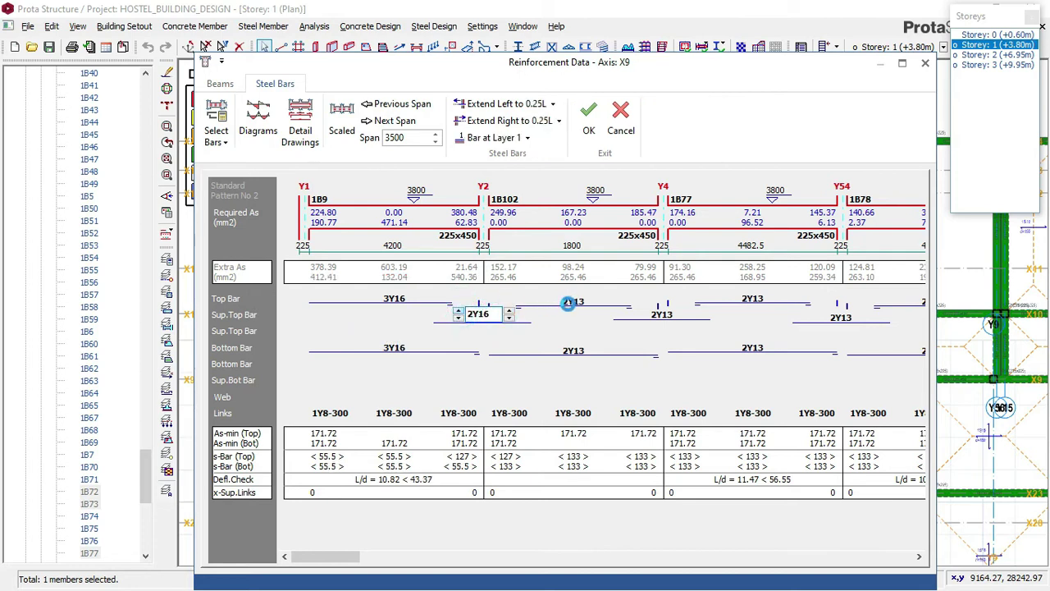
left_click(562, 301)
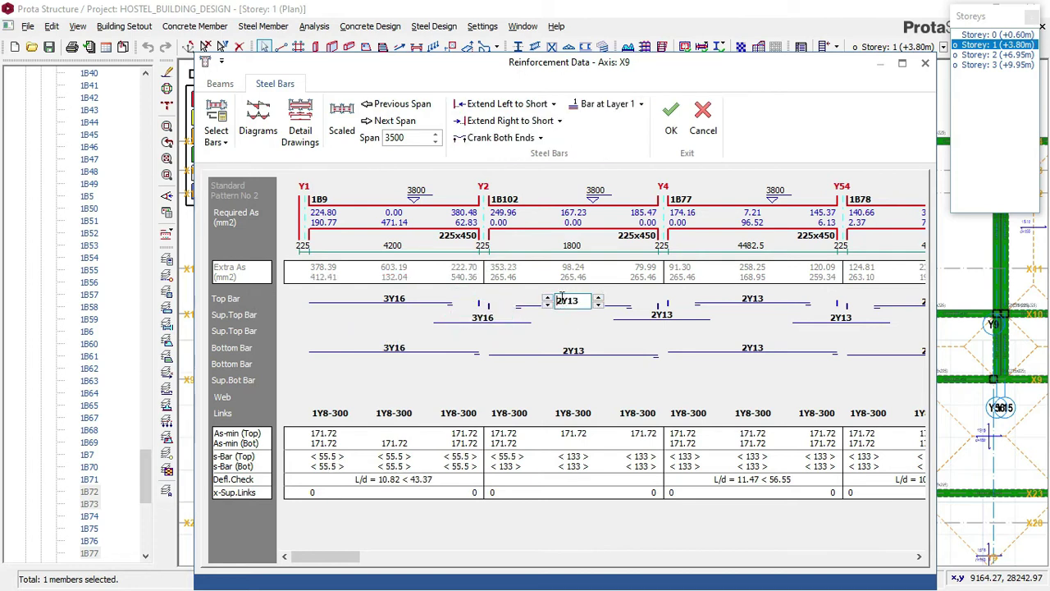
left_click(599, 301)
left_click(598, 301)
left_click(562, 347)
Step: Set the support top bars at Y4, between beams 1B102 and 1B77, to 3Y16
left_click(665, 314)
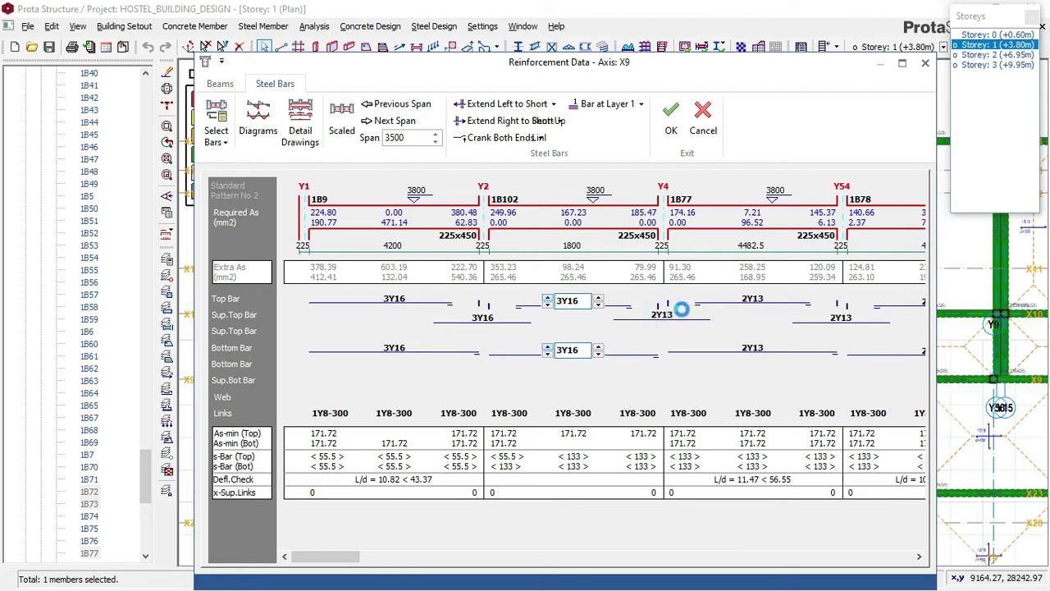
left_click(637, 314)
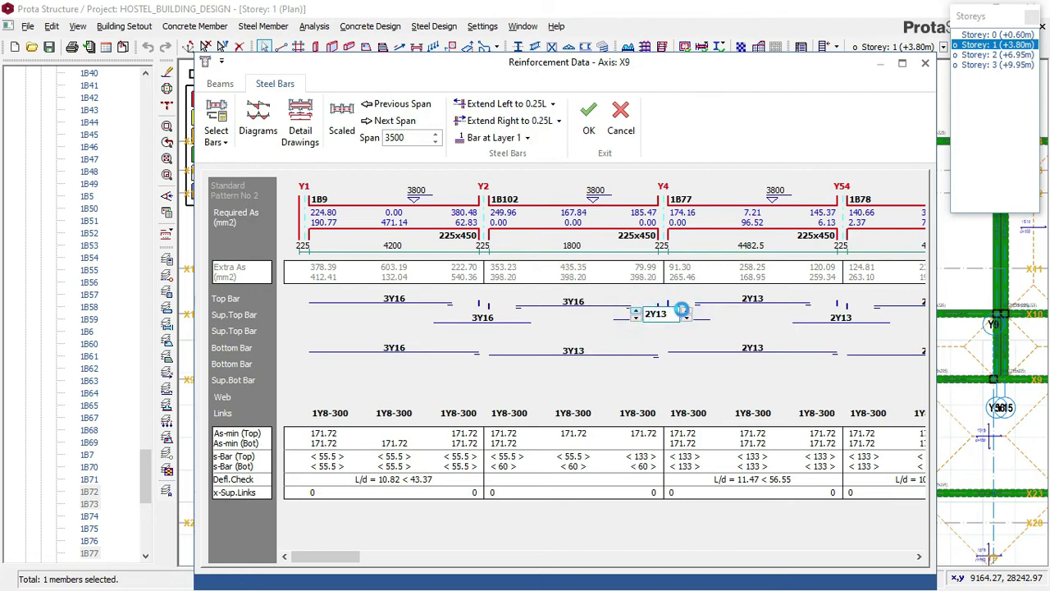
left_click(684, 310)
Step: Set the top bars of beam 1B77 and the support top bars at Y54 to 3Y13
left_click(756, 298)
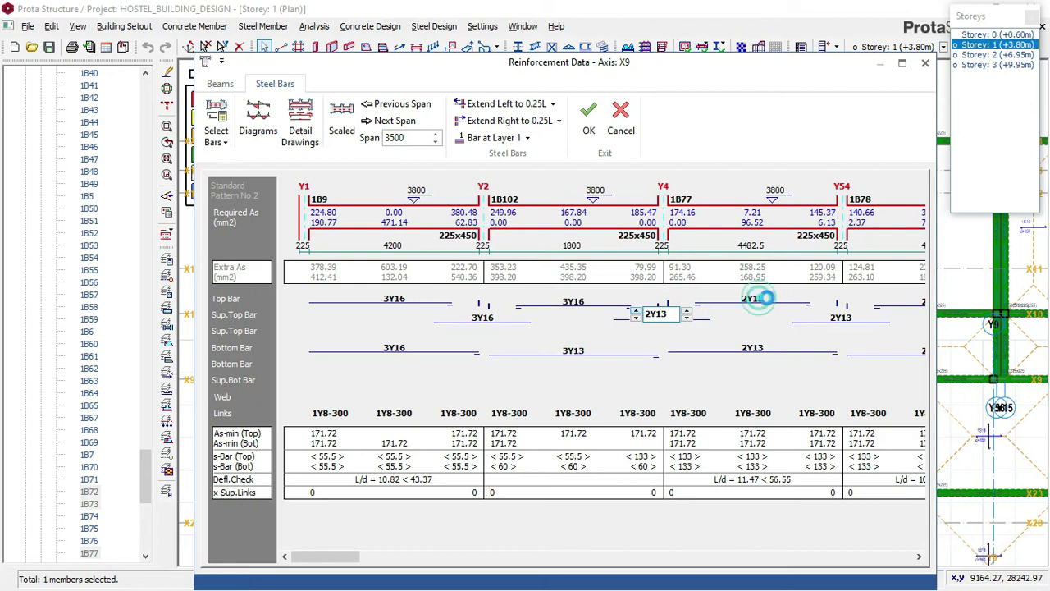
left_click(745, 295)
left_click(735, 290)
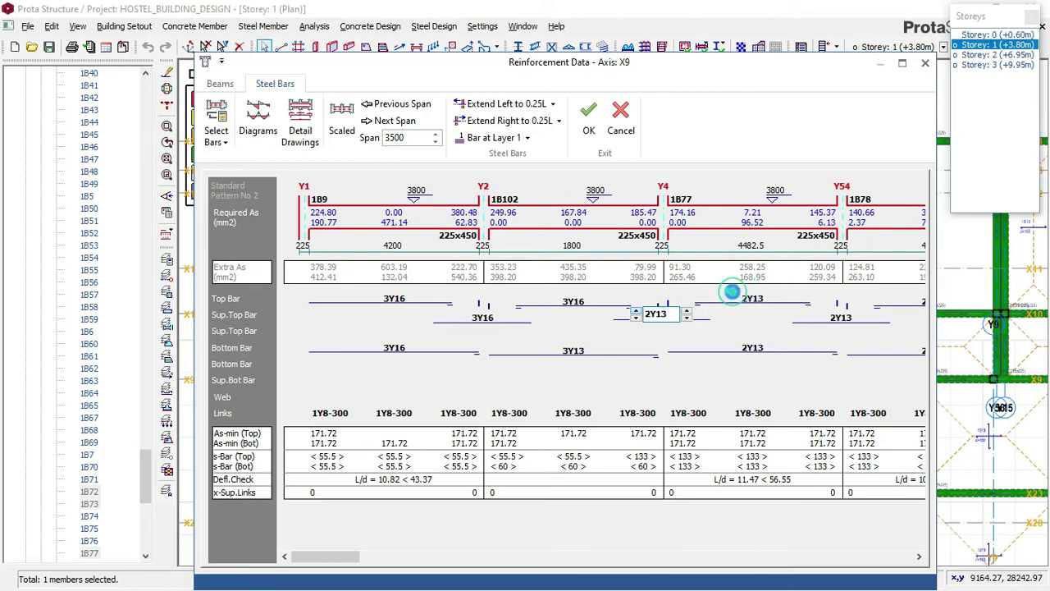
left_click(752, 347)
left_click(769, 339)
left_click(739, 340)
left_click(839, 319)
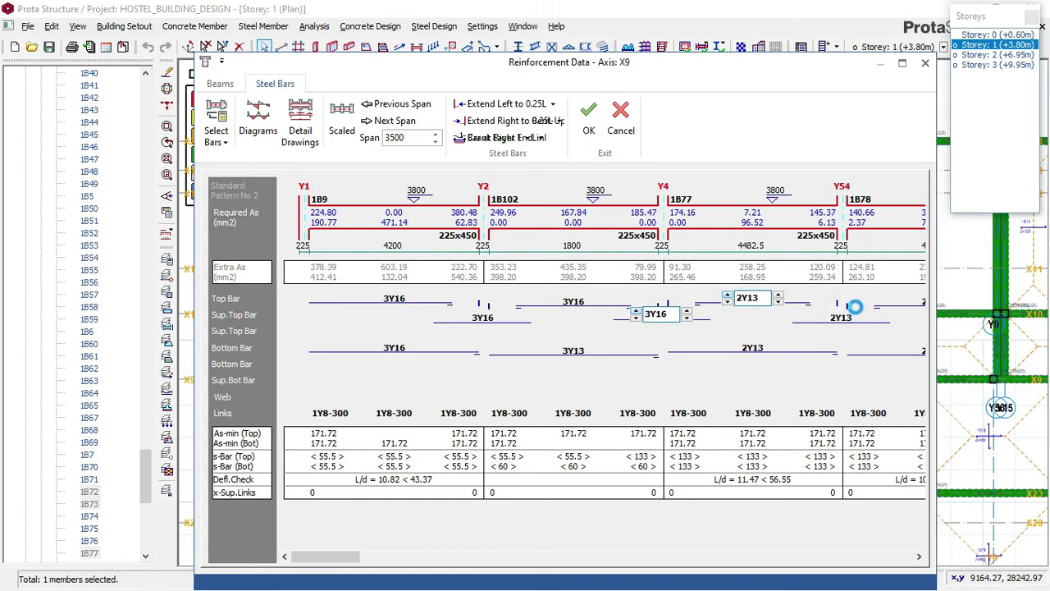
Step: Set both the top and bottom bars of beam 1B77 to 3Y16
left_click(777, 295)
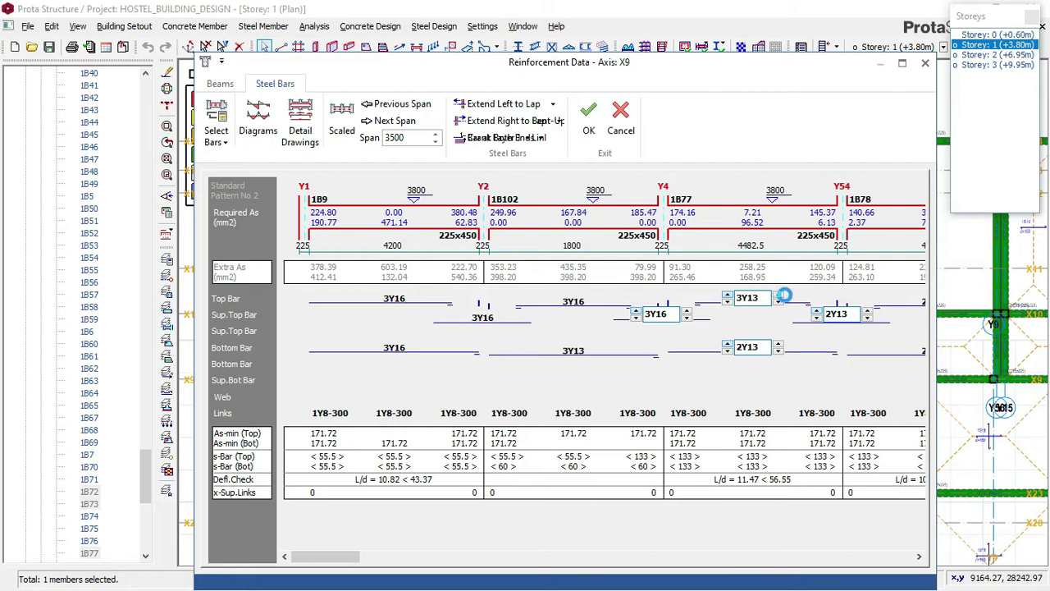
left_click(770, 296)
left_click(777, 296)
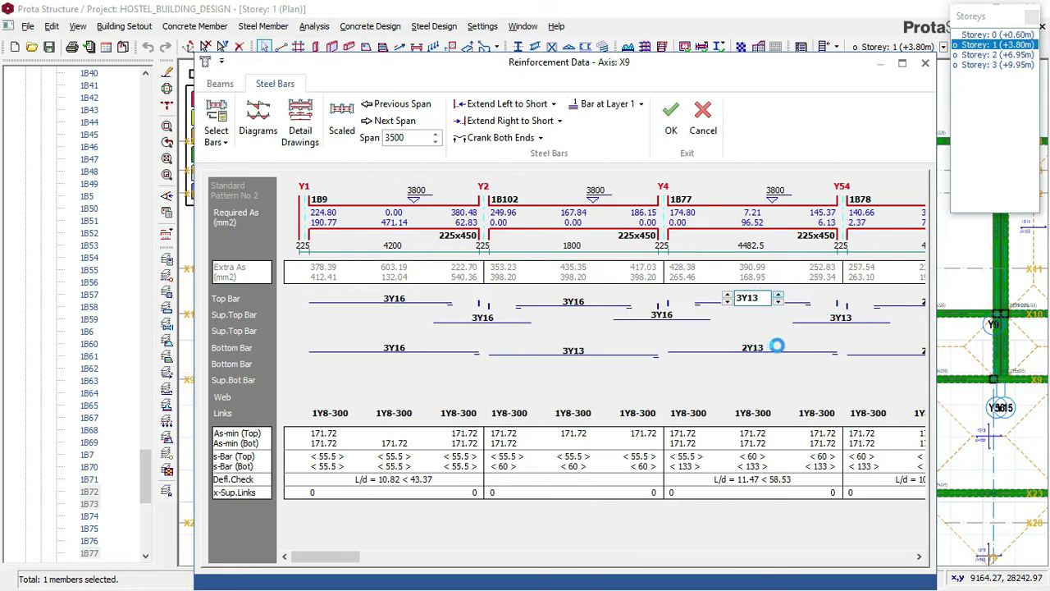
left_click(777, 346)
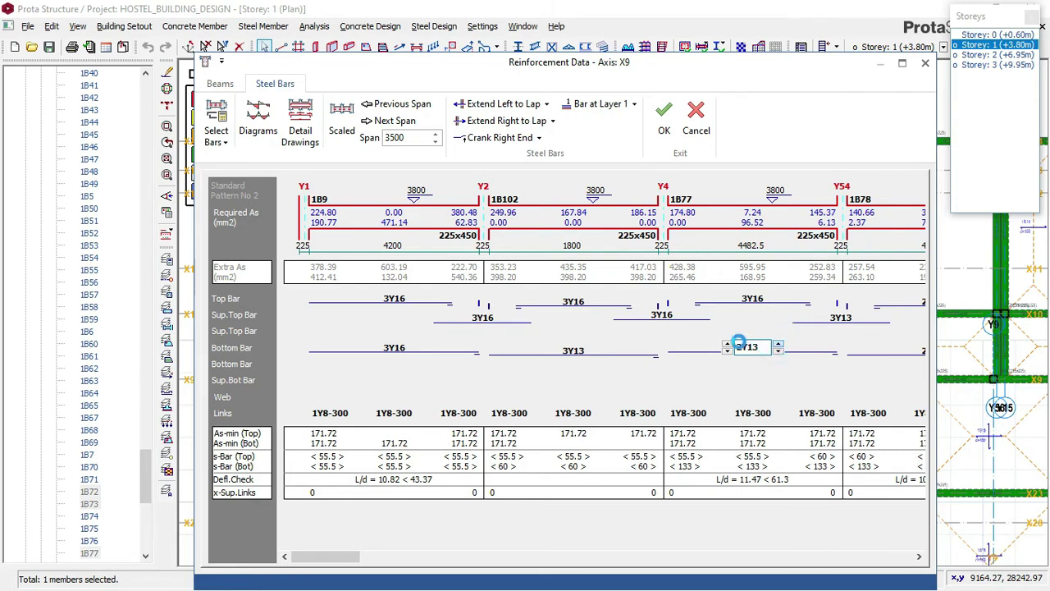
left_click(726, 343)
Step: Set the bottom bars of beam 1B102 and the support top bars at Y54 to 3Y16
left_click(838, 316)
left_click(575, 348)
left_click(598, 348)
left_click(850, 314)
left_click(853, 316)
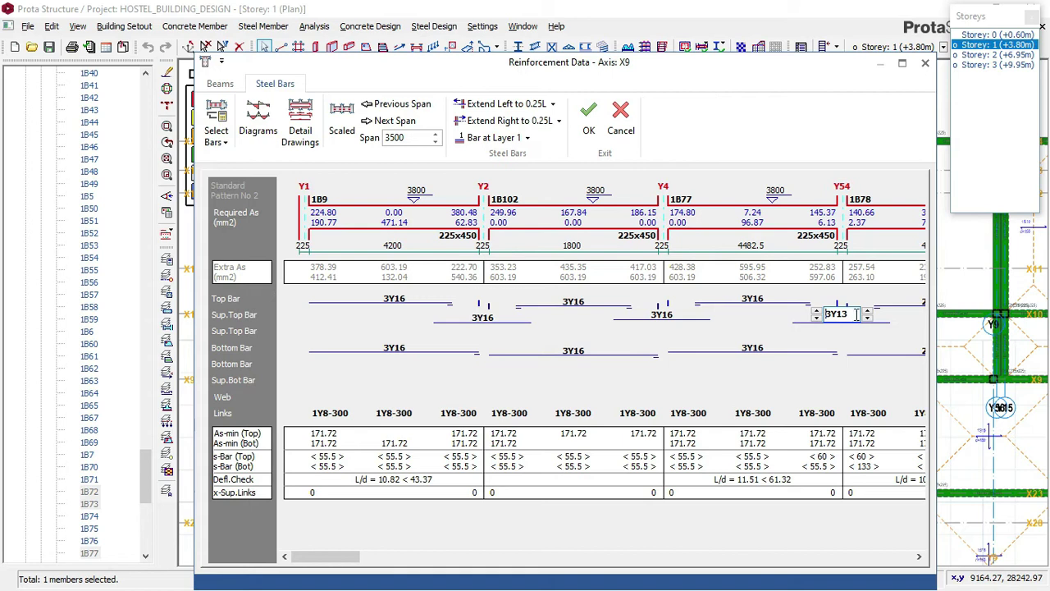
left_click(865, 315)
Step: Set both the top and bottom bars of beam 1B78 to 3Y16
left_click_drag(336, 557, 420, 557)
left_click(463, 302)
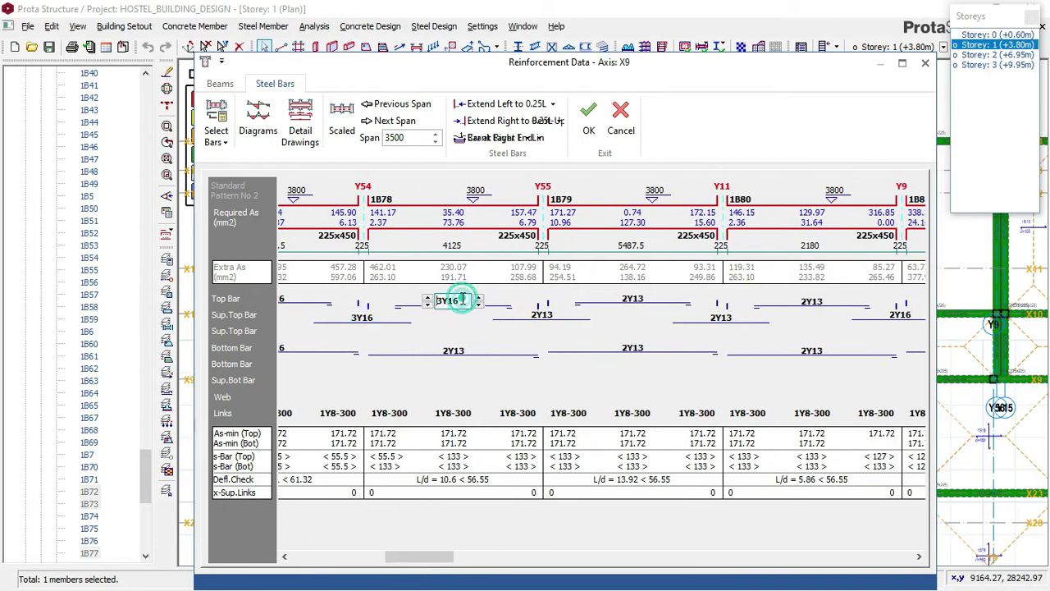
left_click(480, 303)
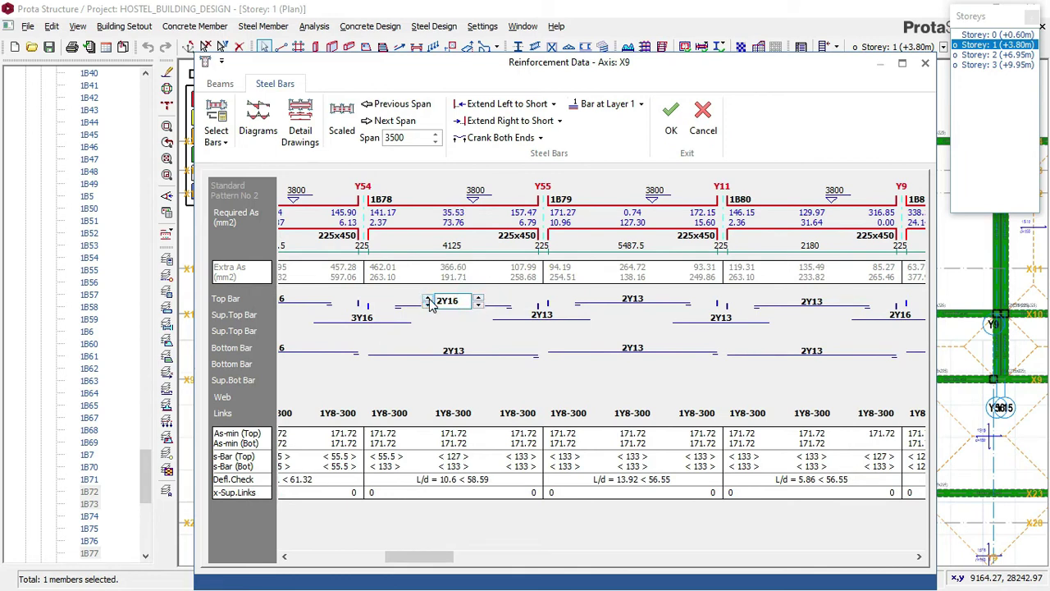
left_click(428, 301)
left_click(468, 351)
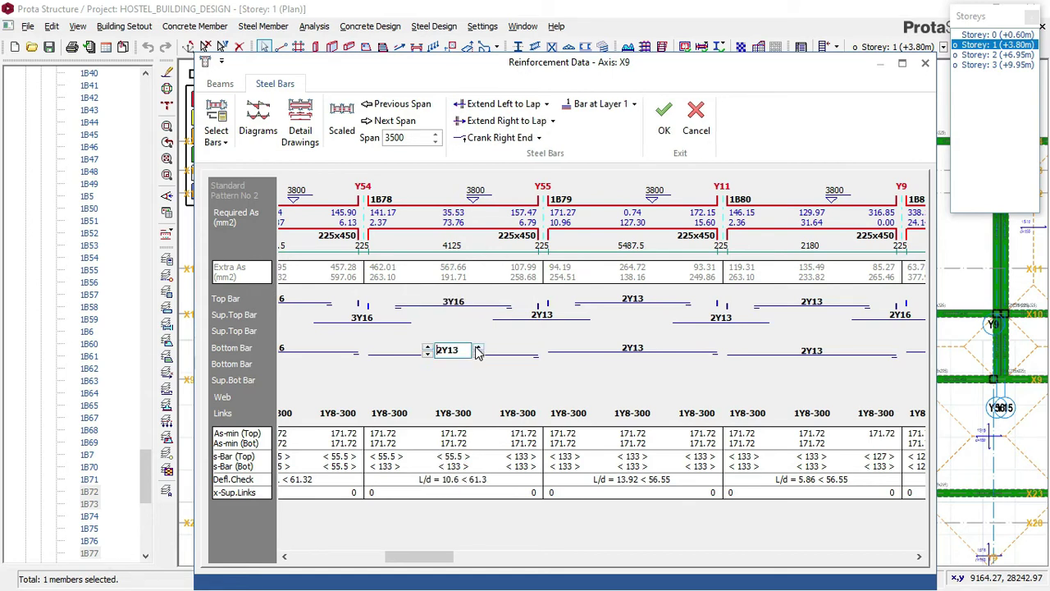
left_click(428, 349)
left_click(427, 346)
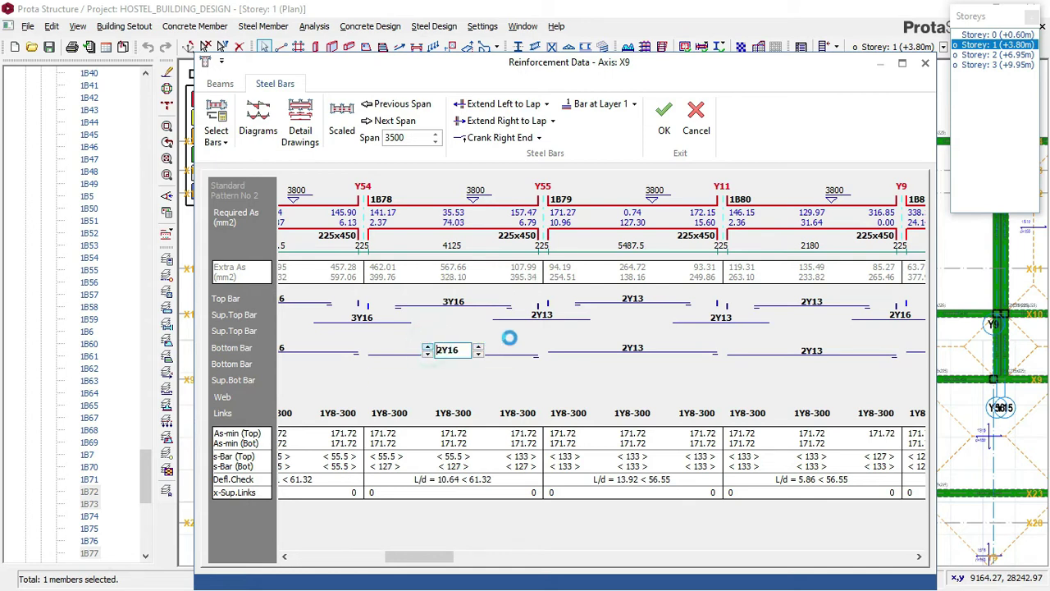
Step: Set the support top bars at Y55, between beams 1B78 and 1B79, to 3Y16
left_click(547, 315)
left_click(551, 320)
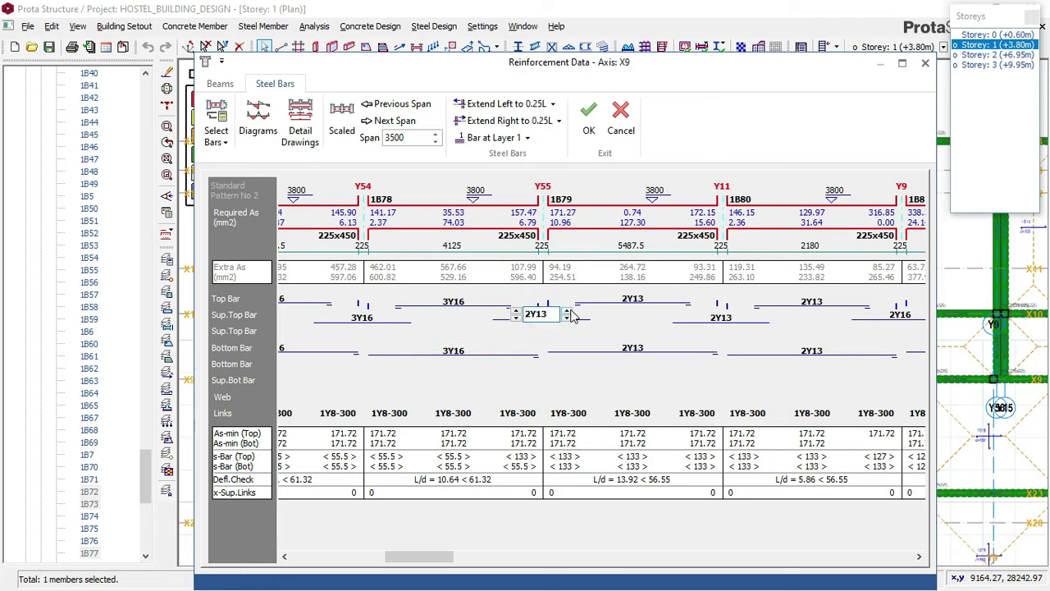
left_click(569, 310)
left_click(515, 310)
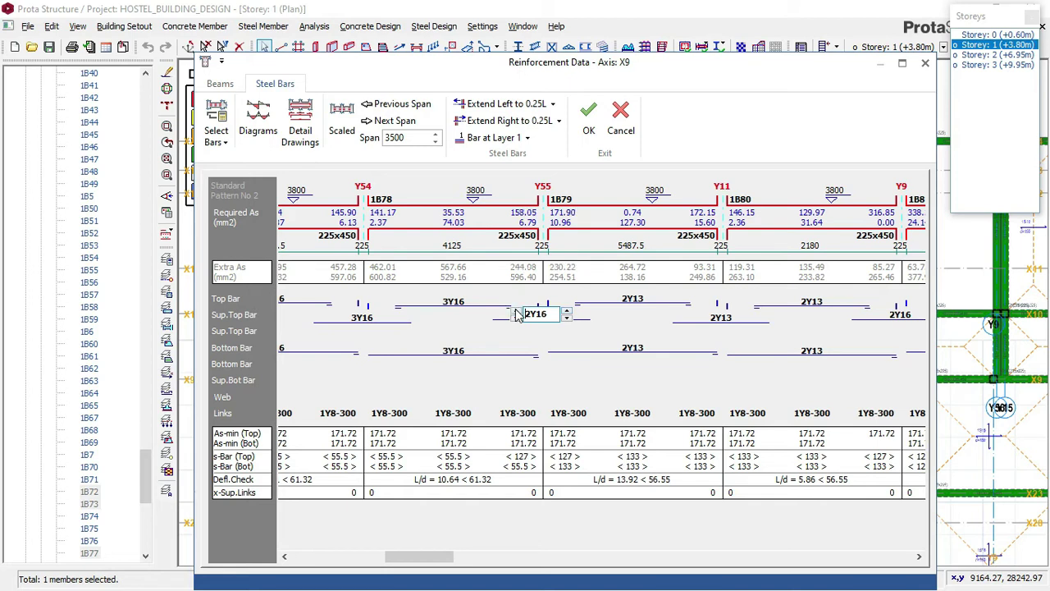
Step: Set the top bars of beam 1B79 to 2Y16 and its bottom bars to 3Y16
left_click(644, 309)
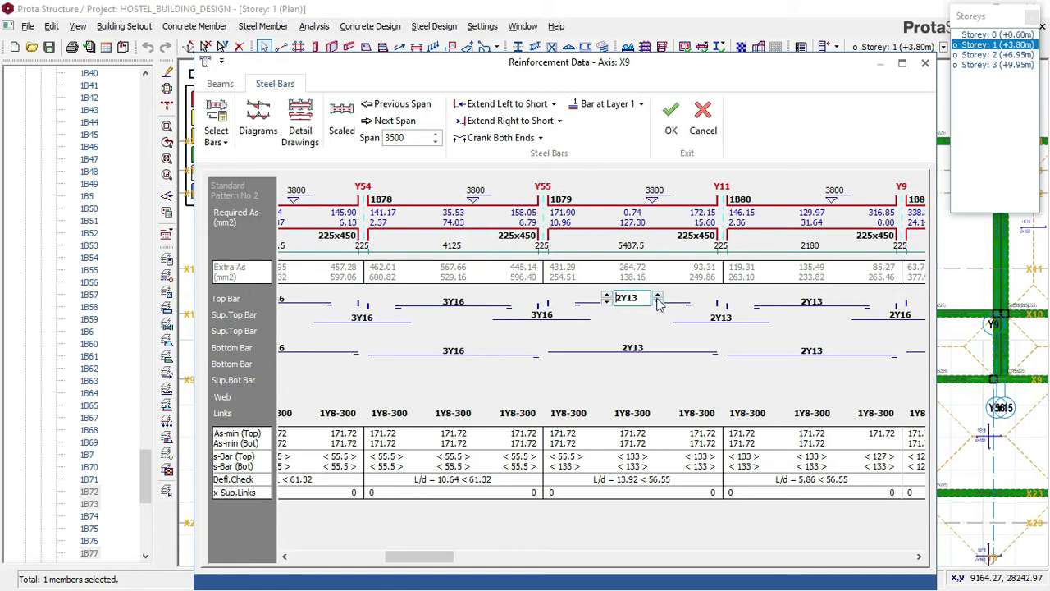
left_click(723, 317)
left_click(628, 351)
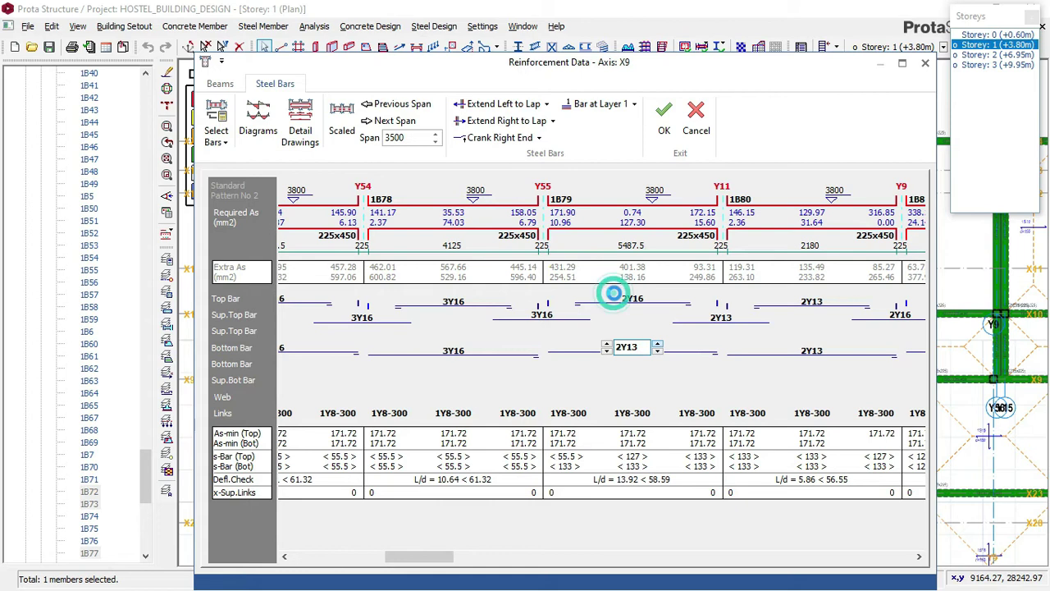
Step: Set the top bars of beam 1B79 and the support top bars at Y11 to 3Y16
left_click(713, 314)
left_click(696, 310)
left_click(632, 299)
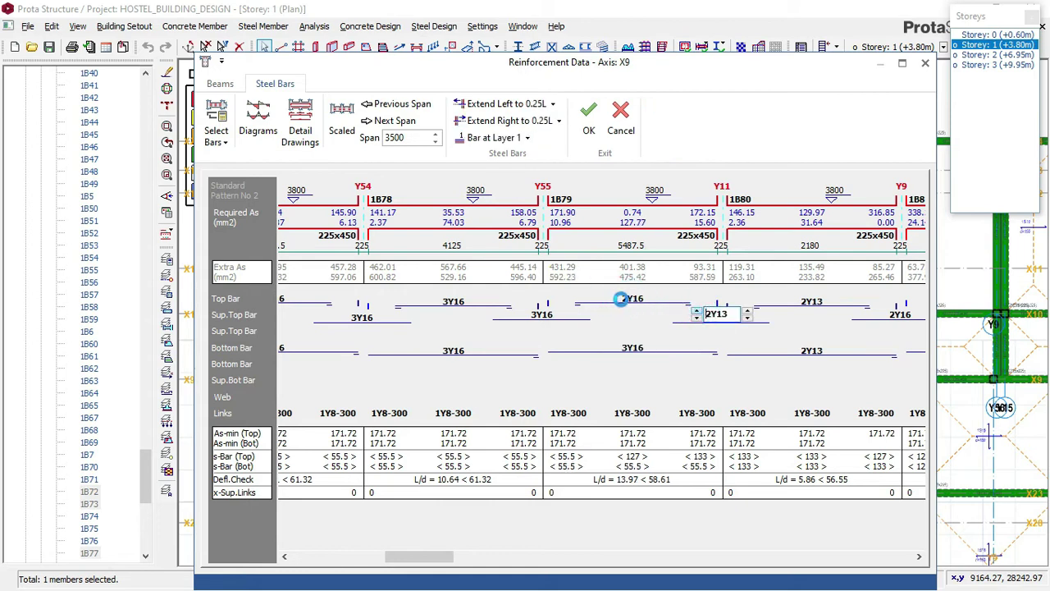
left_click(625, 298)
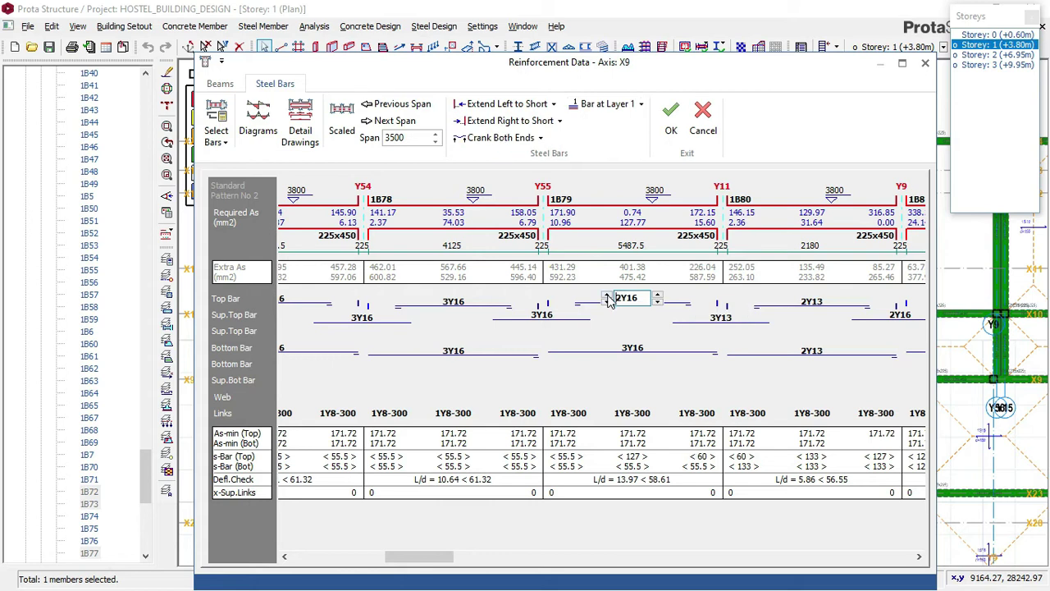
left_click(744, 318)
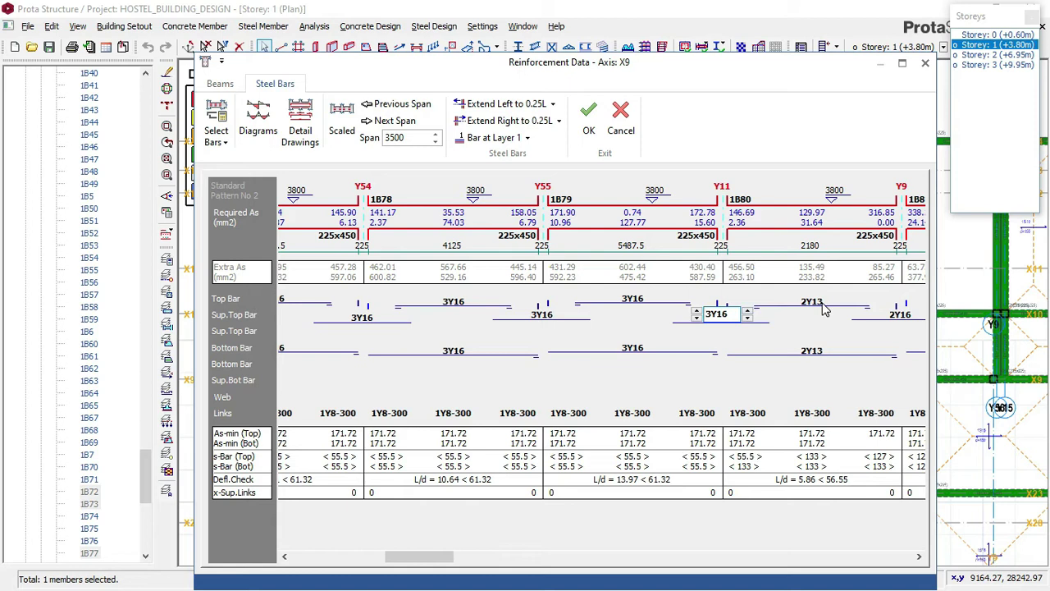
Step: Set both the top and bottom bars of beam 1B80 to 3Y16
left_click(824, 304)
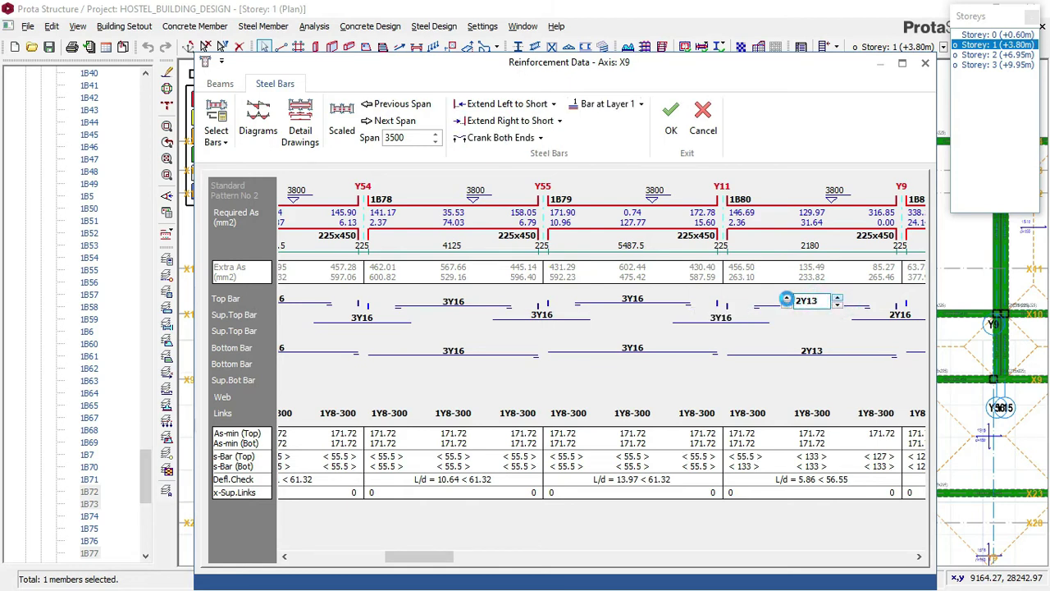
left_click(786, 298)
left_click(808, 350)
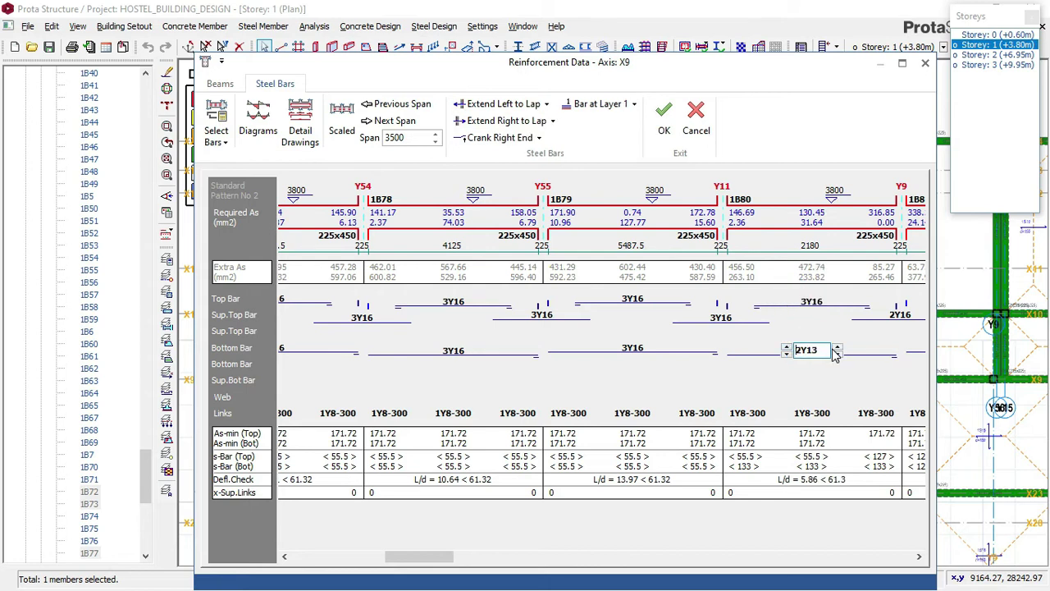
left_click(837, 347)
left_click(788, 350)
left_click(785, 347)
left_click(786, 347)
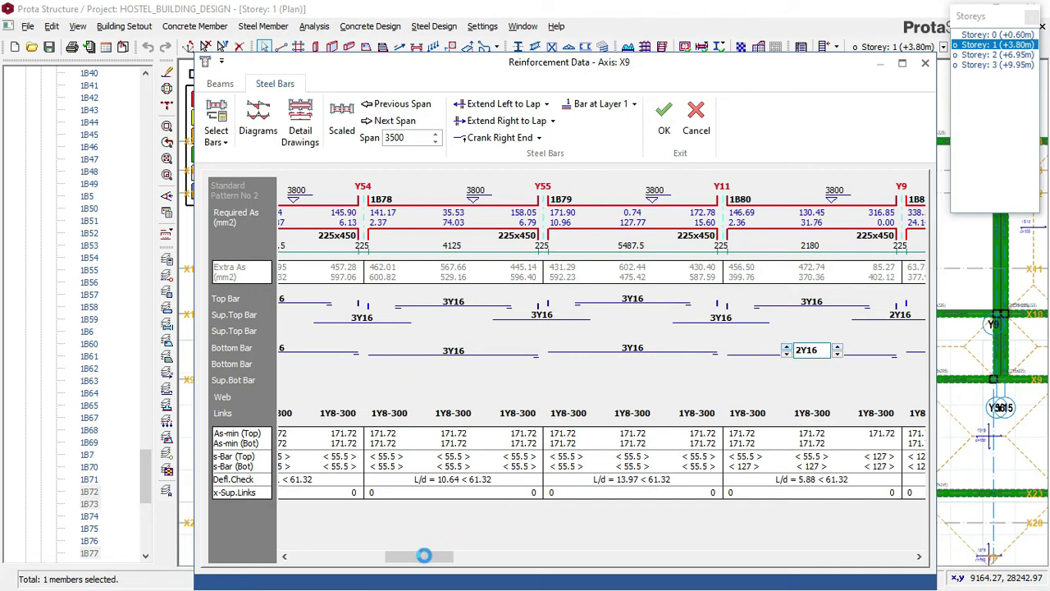
scroll(421, 556, "up", 1)
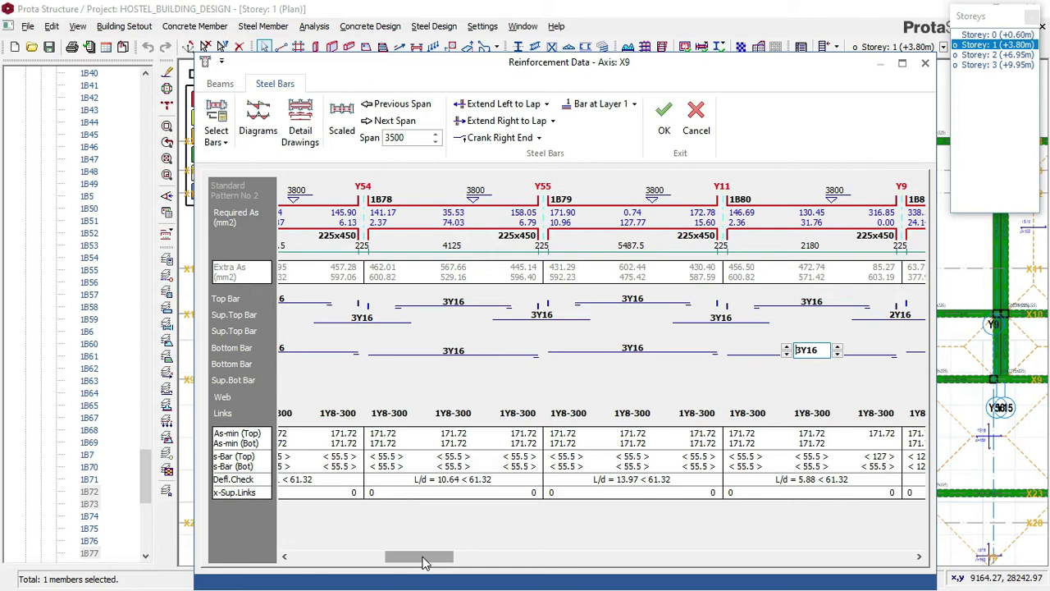
Step: Set the support top bars at Y9, between beams 1B80 and 1B81, to 3Y16
left_click_drag(424, 560, 497, 557)
left_click(525, 317)
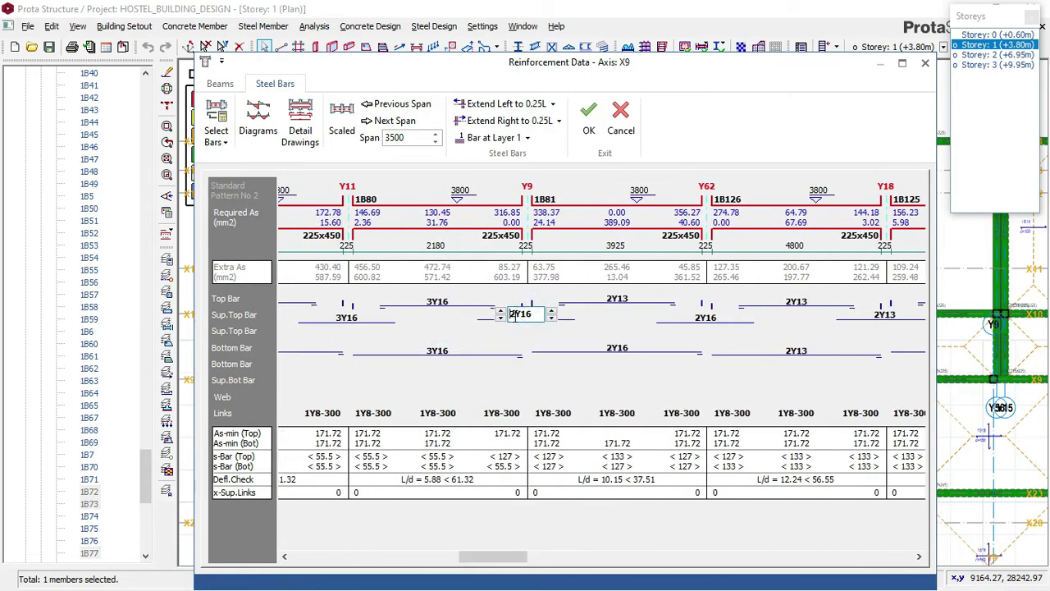
left_click(499, 309)
Step: Set the top and bottom bars of beam 1B81 and the support top bars at Y62 to 3Y16
left_click_drag(615, 304, 622, 299)
left_click(621, 300)
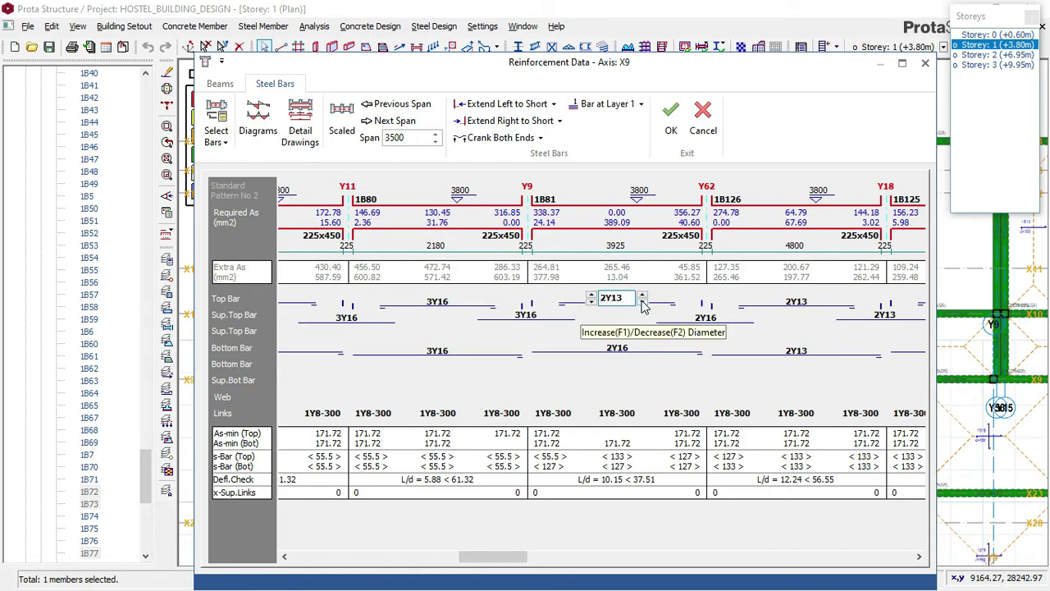
left_click(591, 294)
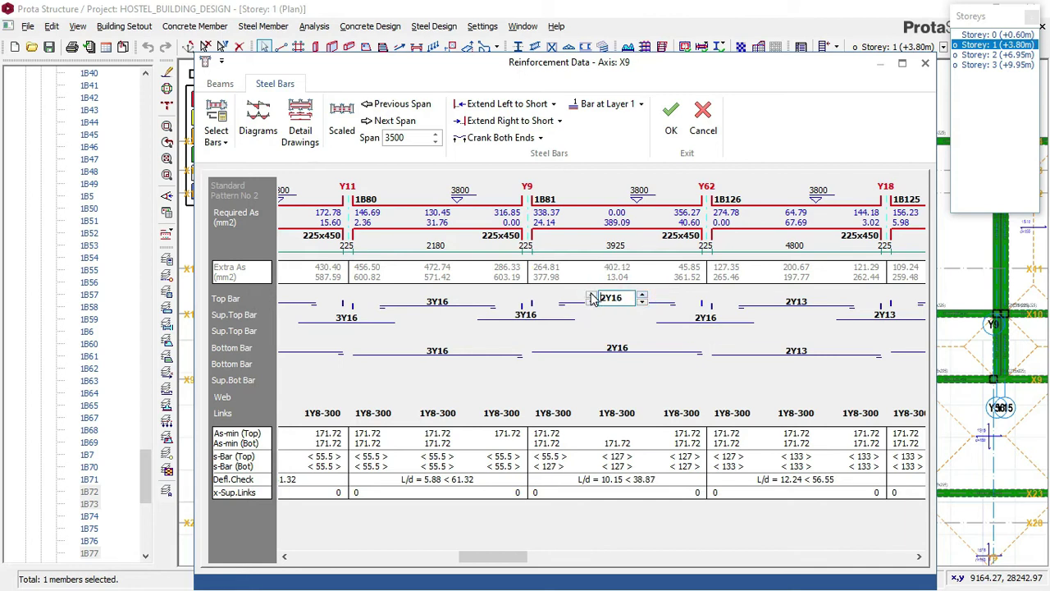
left_click(607, 347)
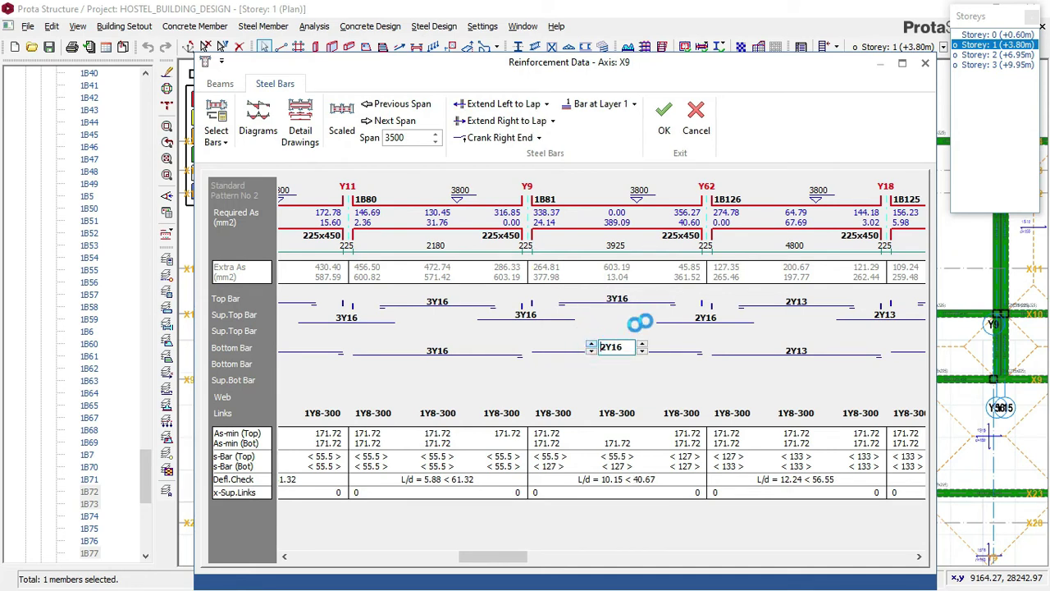
left_click(705, 320)
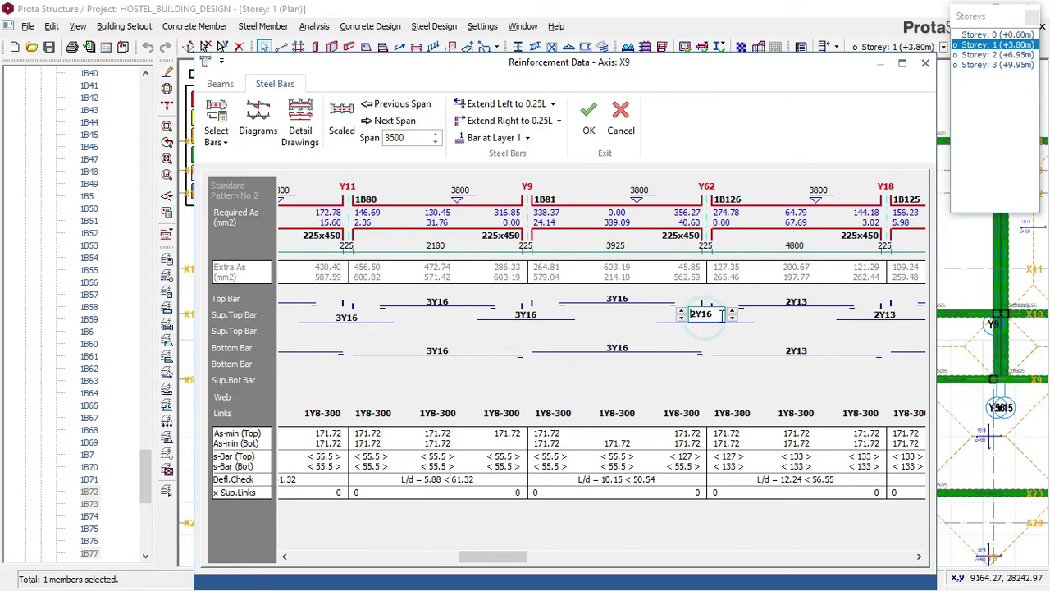
left_click(682, 312)
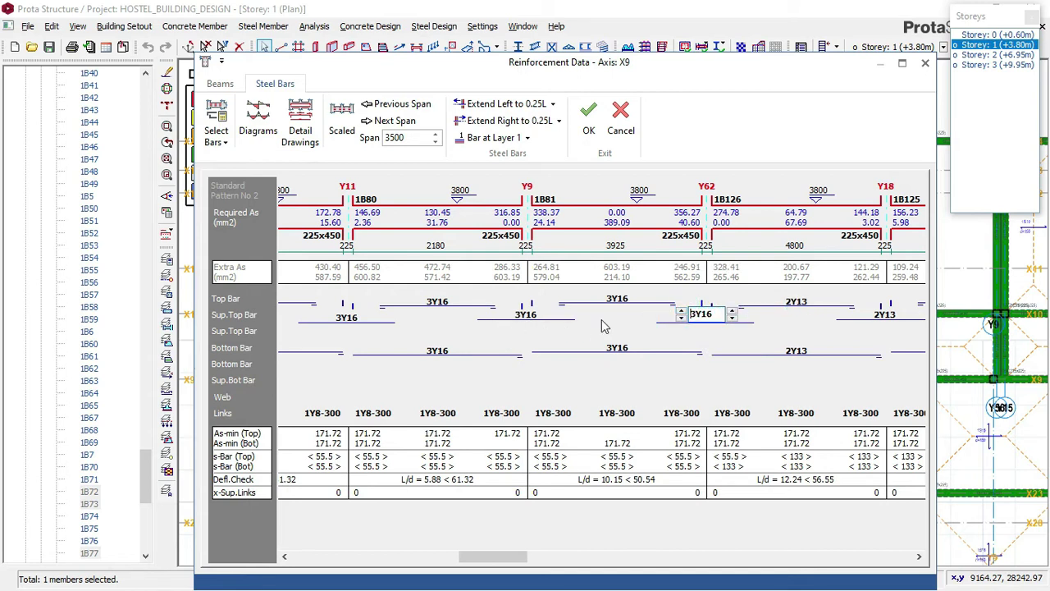
Step: Set both the top and bottom bars of beam 1B126 to 3Y16
left_click(792, 304)
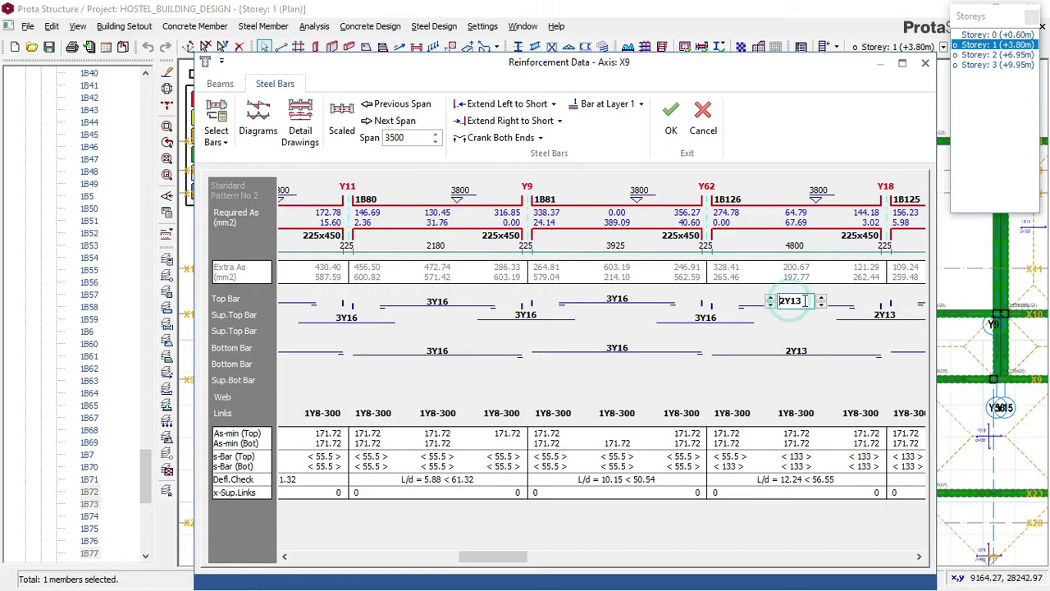
left_click(770, 299)
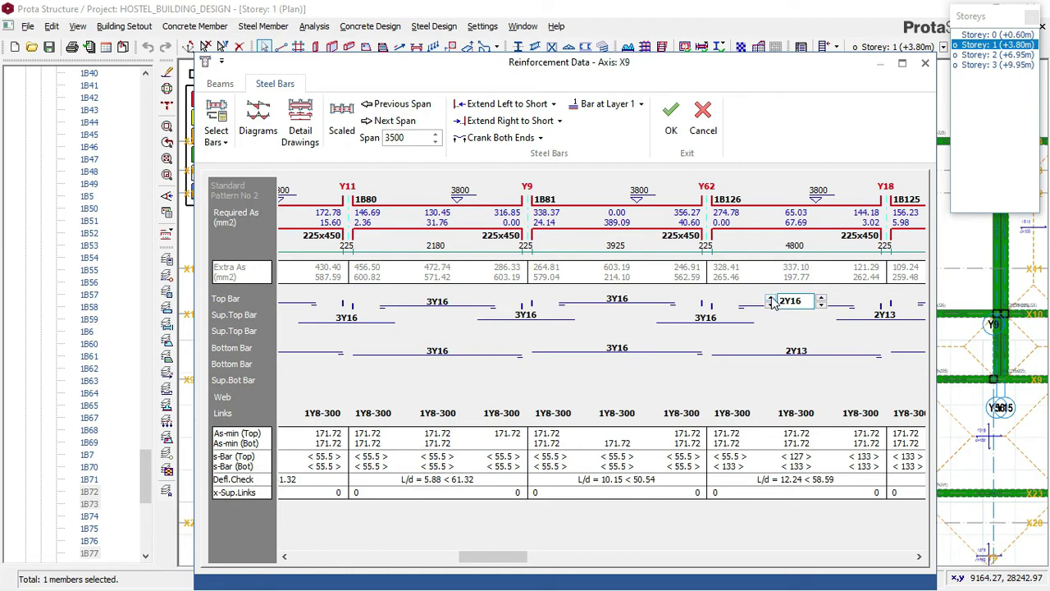
left_click(770, 299)
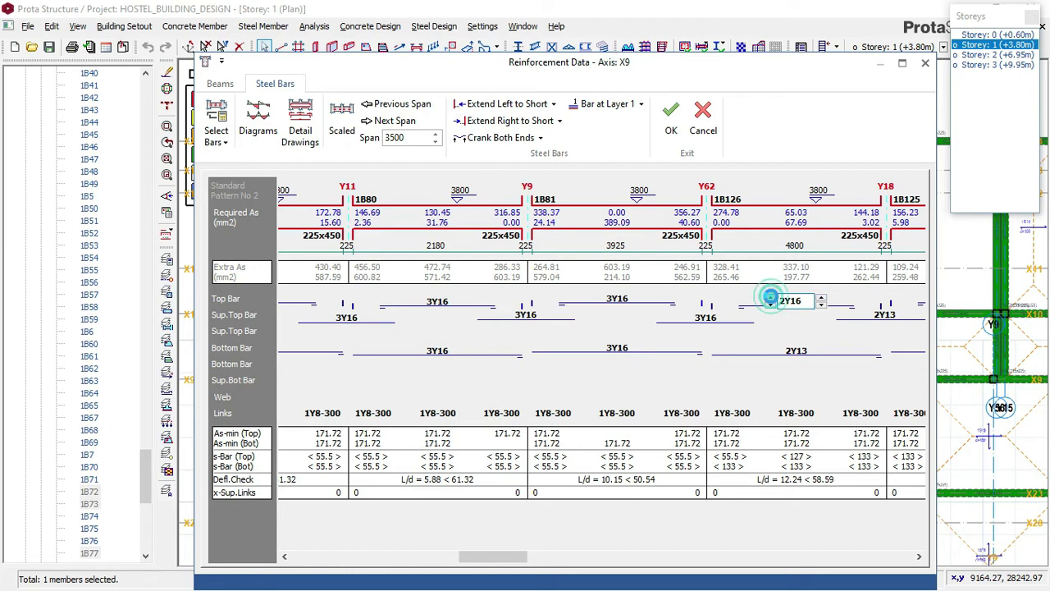
left_click(813, 349)
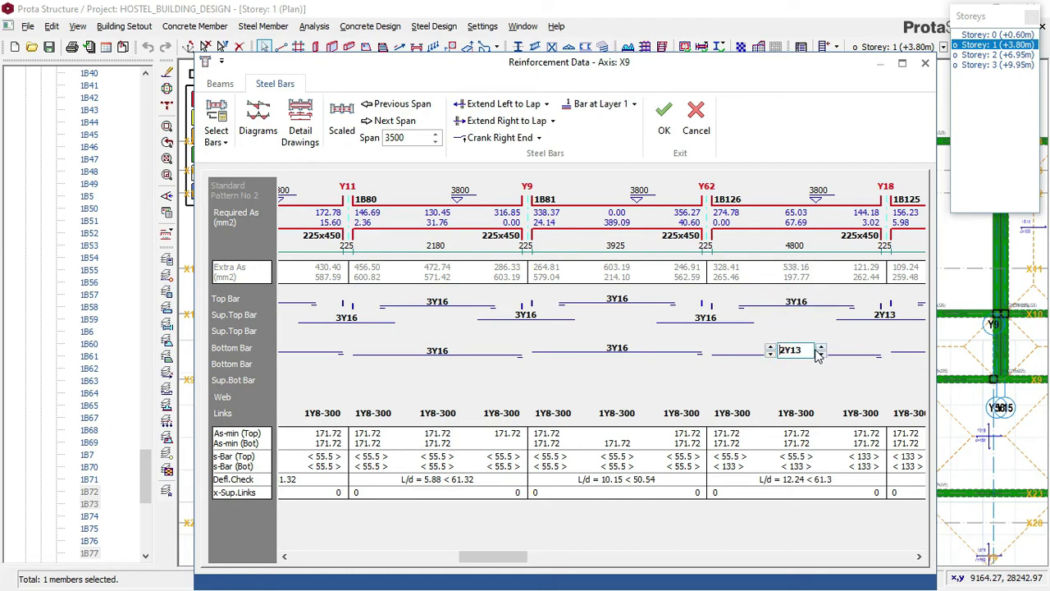
left_click(820, 347)
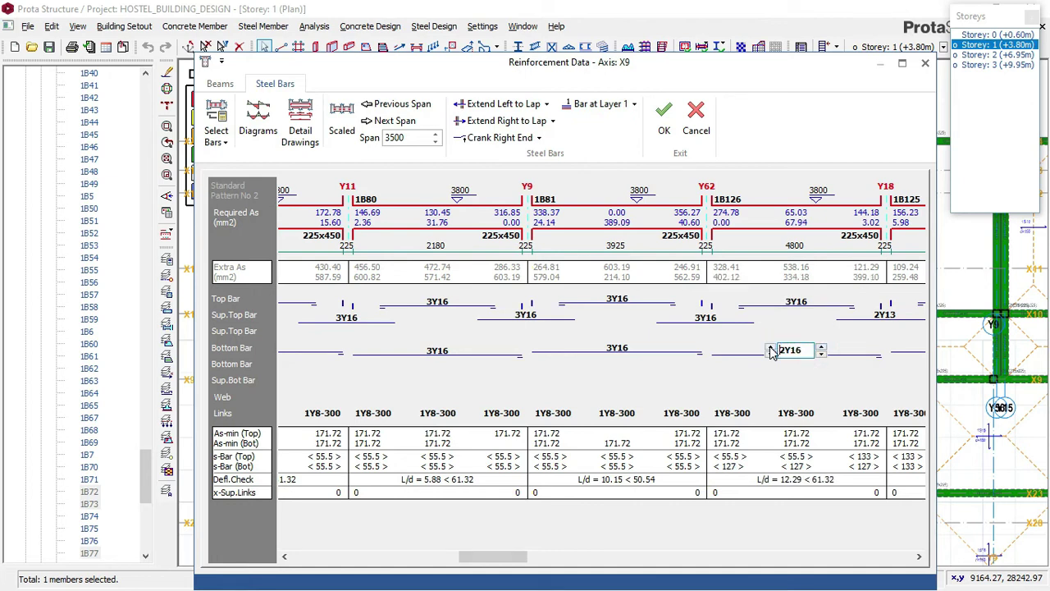
left_click(771, 350)
Step: Set the support top bars at Y18, between beams 1B126 and 1B125, to 3Y16
left_click_drag(497, 558, 582, 556)
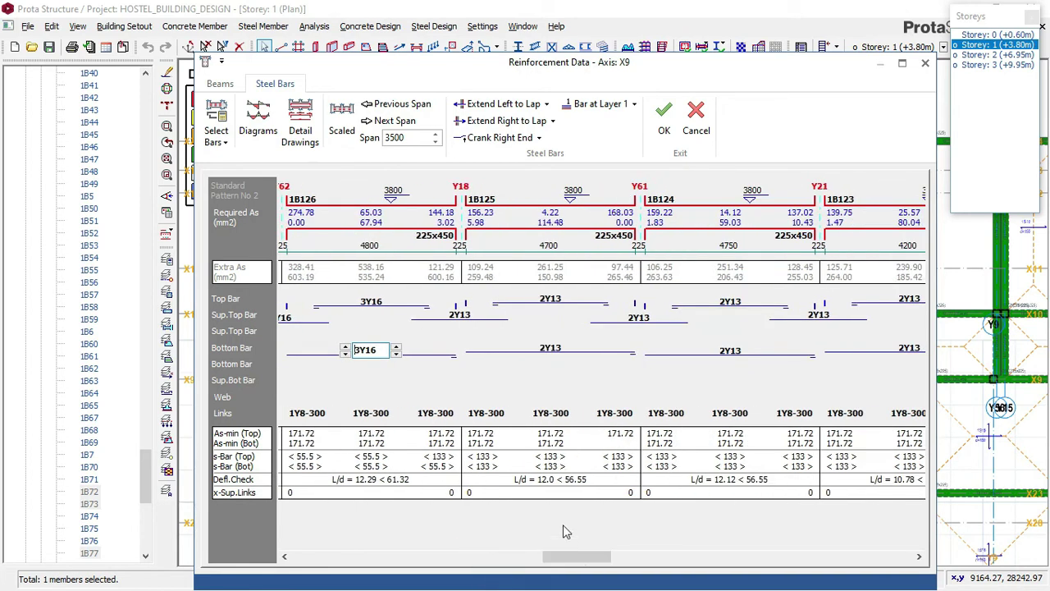
left_click(482, 319)
left_click(437, 320)
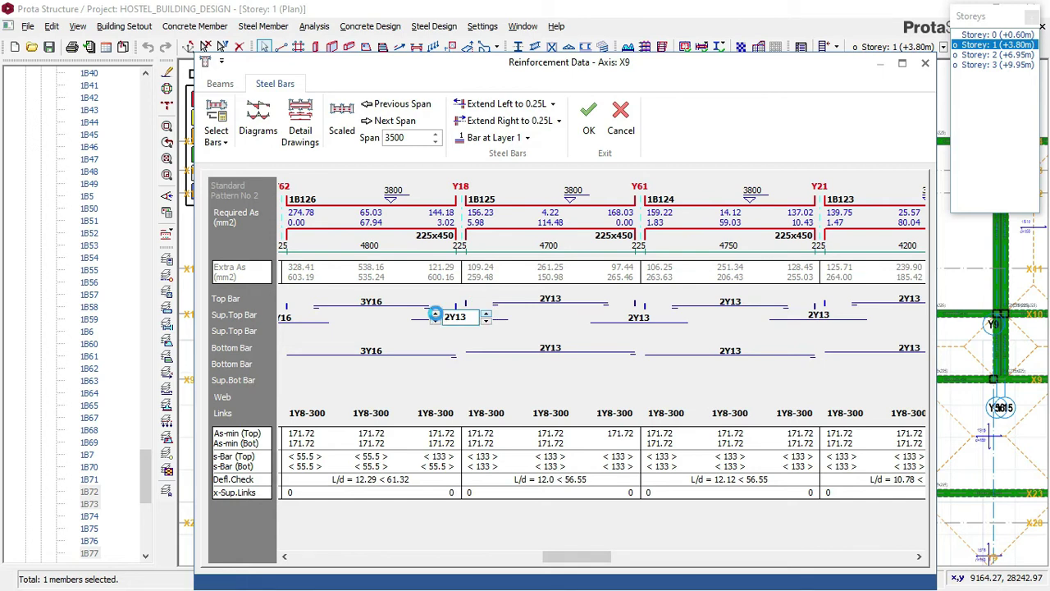
left_click(435, 315)
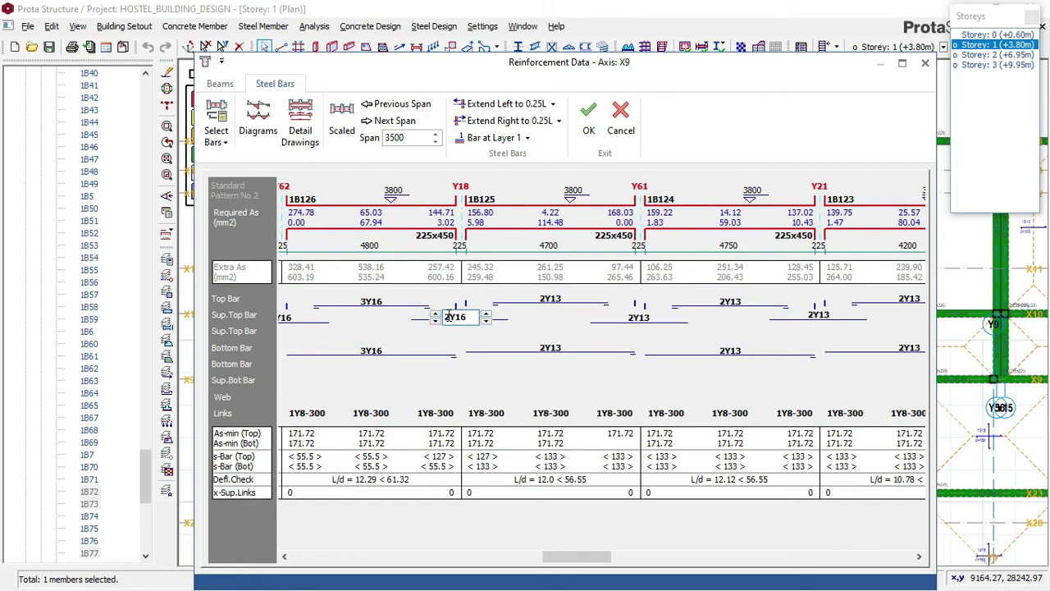
Step: Set the top and bottom bars of beam 1B125 and the support top bars at Y61 to 3Y16
left_click(537, 300)
left_click(526, 295)
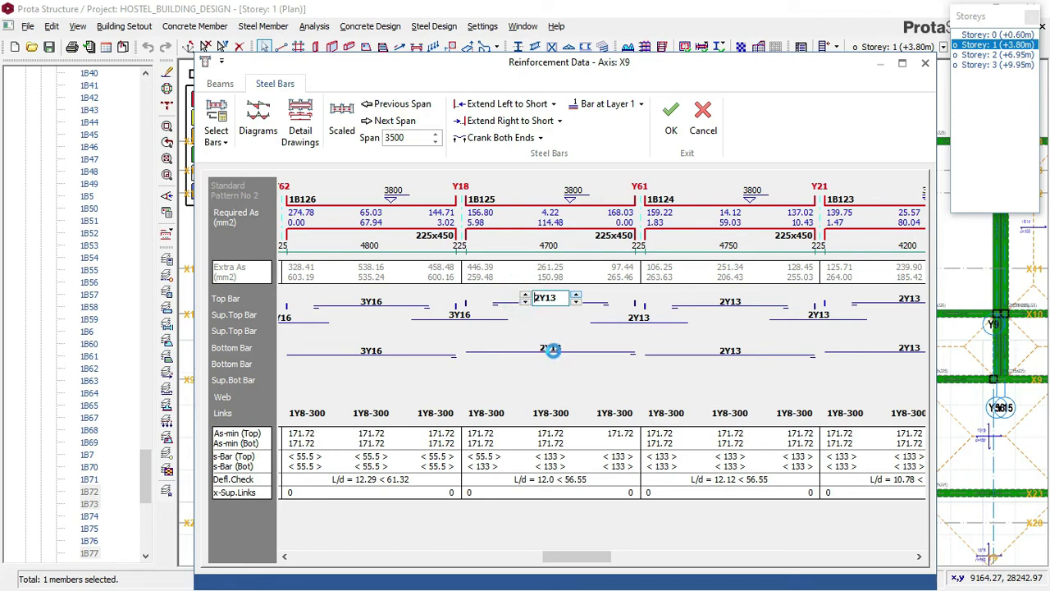
left_click(550, 348)
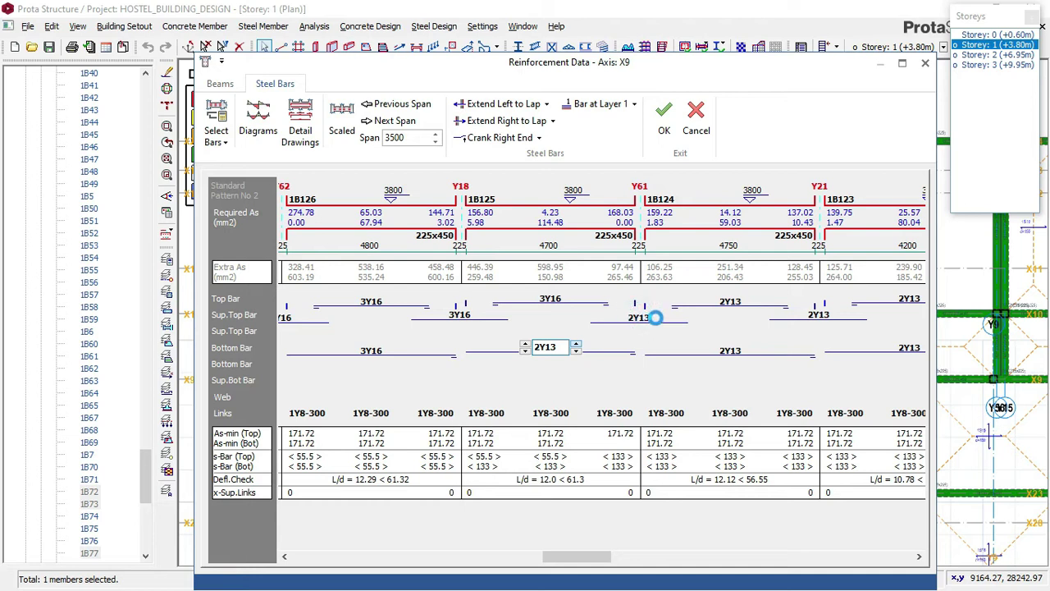
left_click(655, 317)
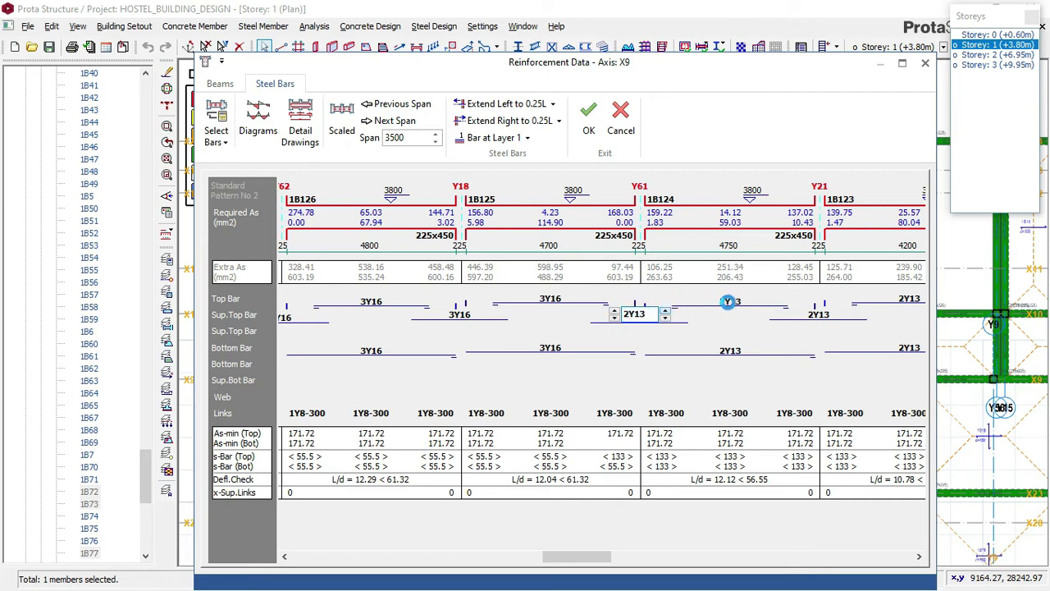
left_click(727, 302)
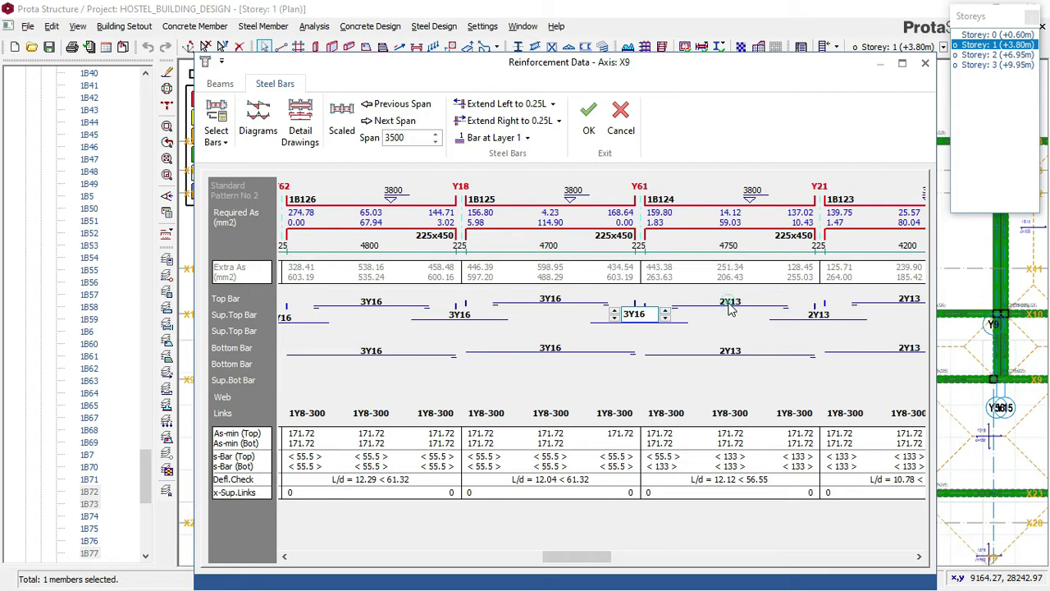
Step: Set the top and bottom bars of beam 1B124 and the support top bars at Y21 to 3Y16
left_click(729, 302)
left_click(754, 298)
left_click(705, 298)
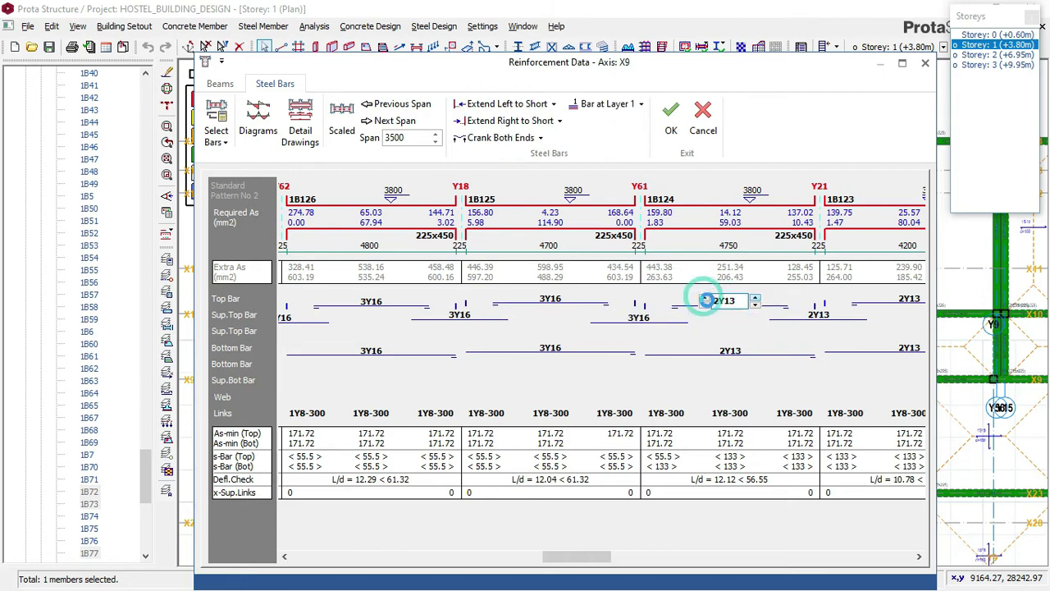
left_click(732, 350)
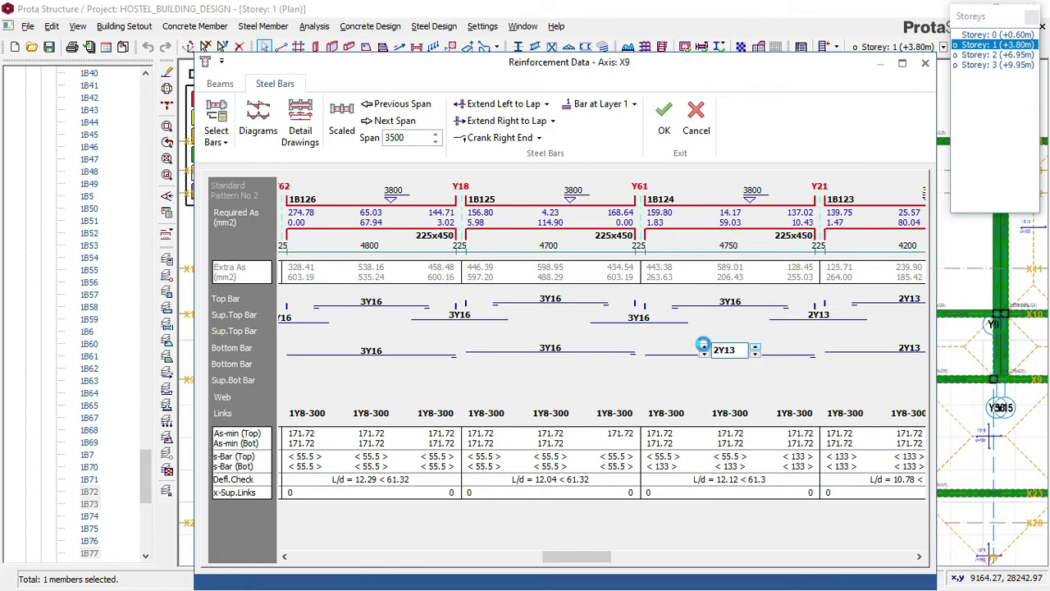
left_click(818, 318)
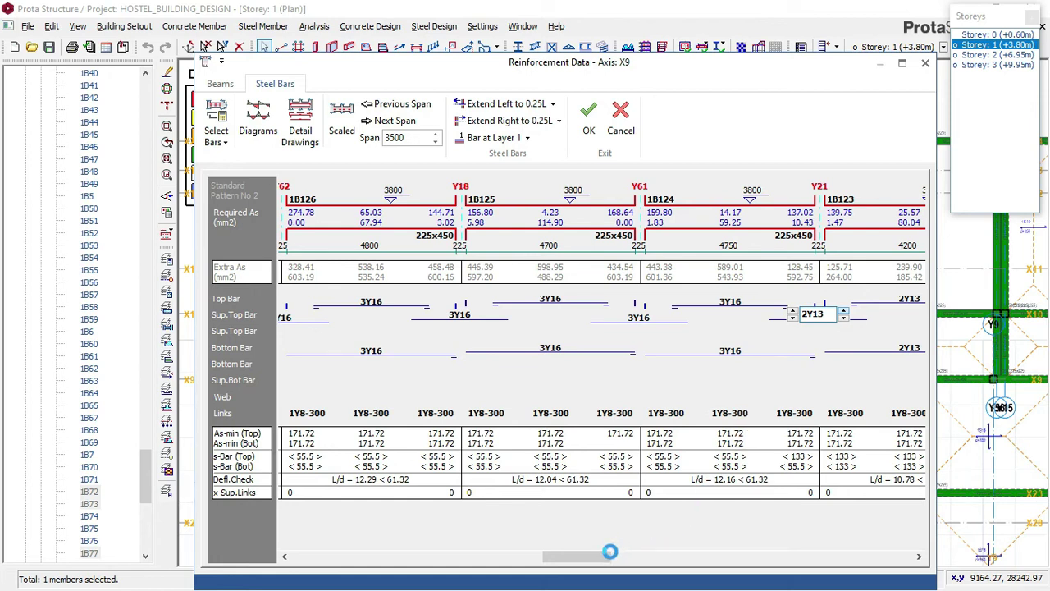
Step: Set both the top and bottom bars of beam 1B140 to 3Y16
left_click_drag(599, 562, 672, 558)
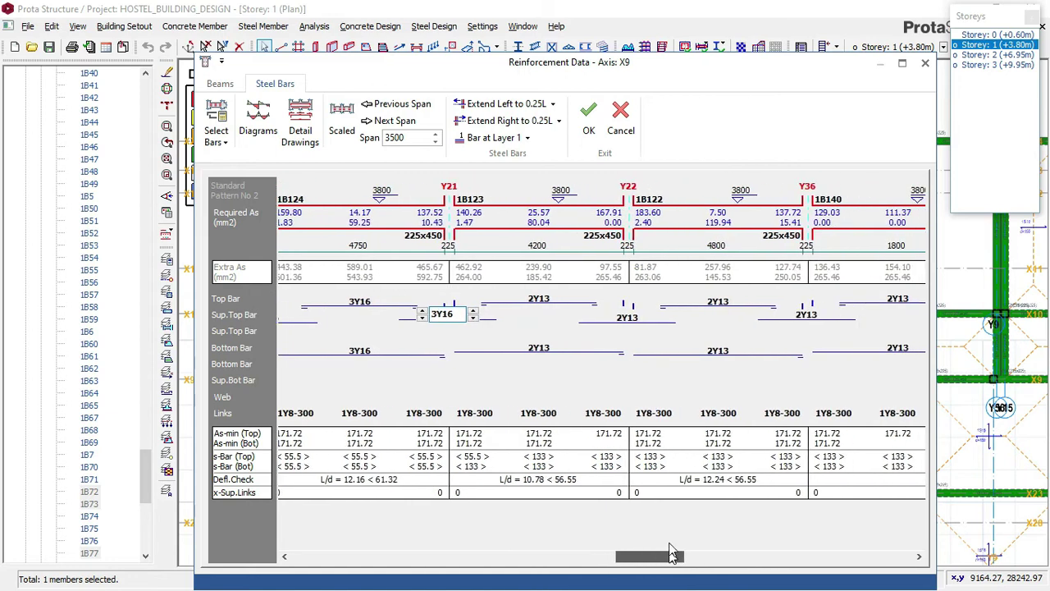
left_click(800, 314)
left_click(900, 300)
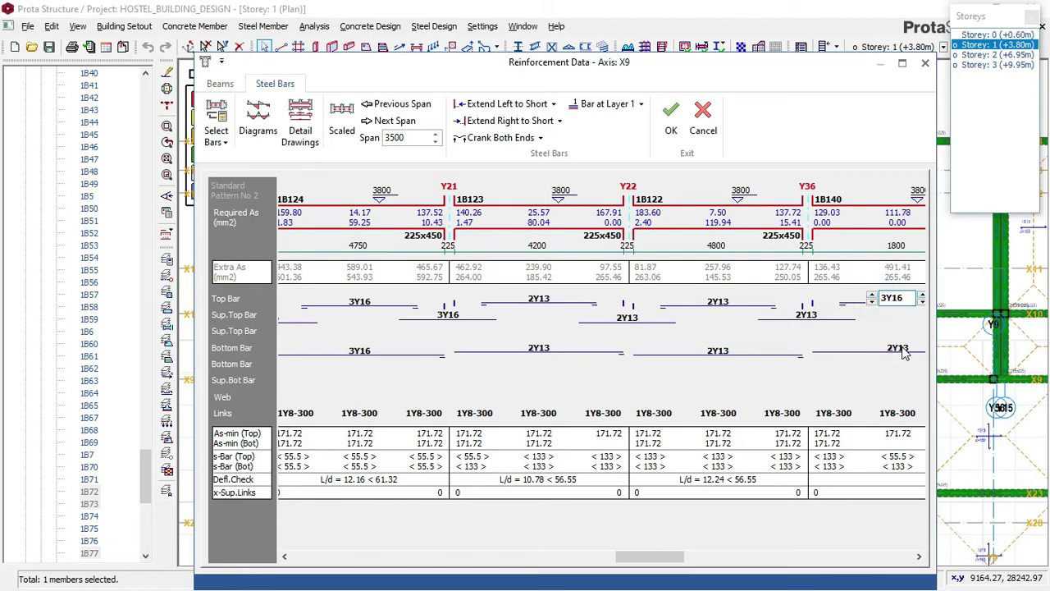
left_click(903, 351)
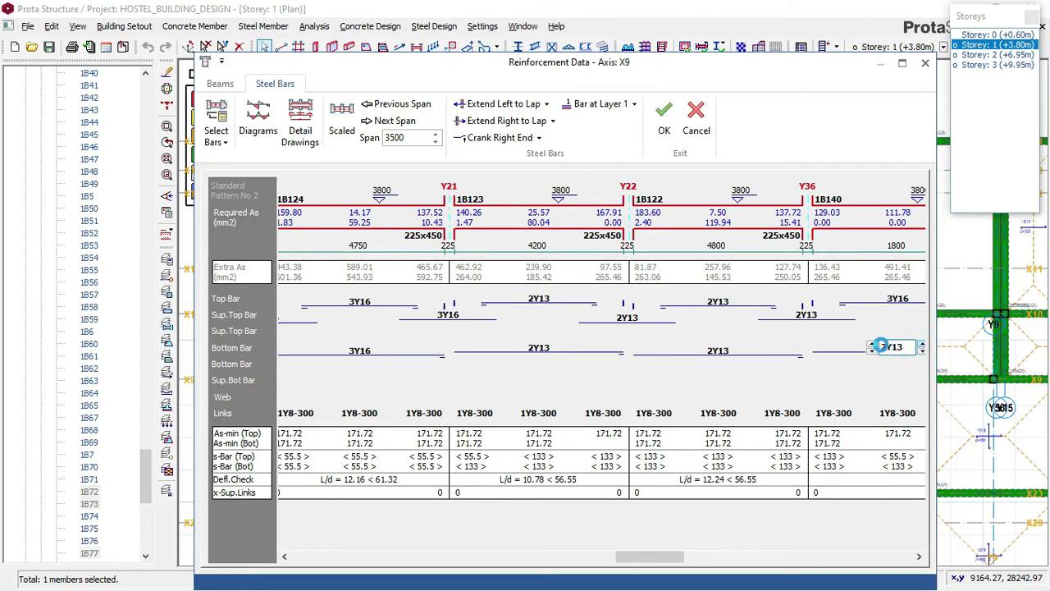
Step: Set the support top bars at Y36, between beams 1B122 and 1B140, to 3Y16
left_click(823, 318)
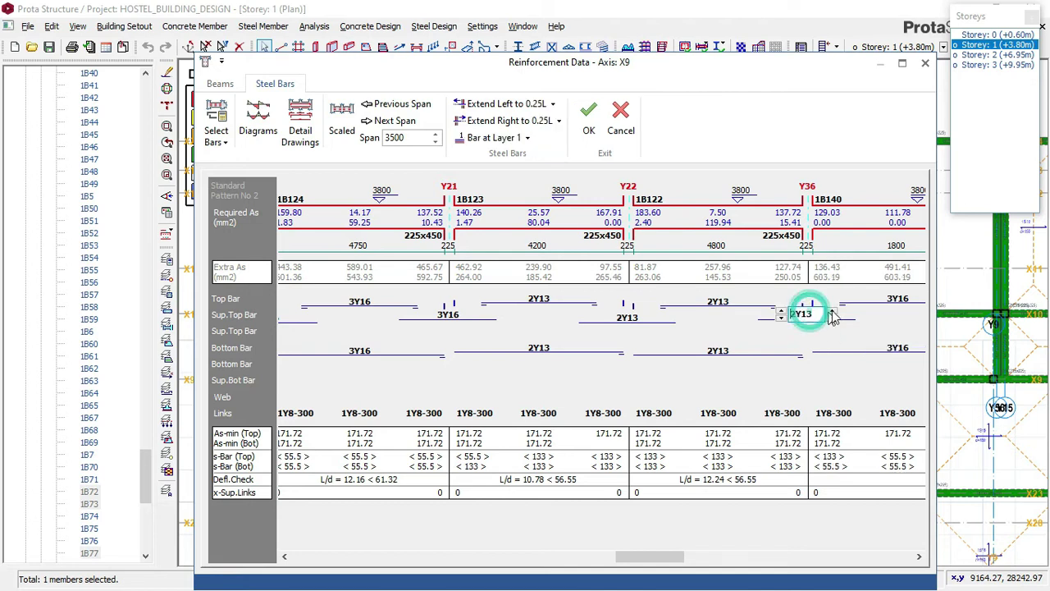
left_click(834, 315)
left_click(781, 312)
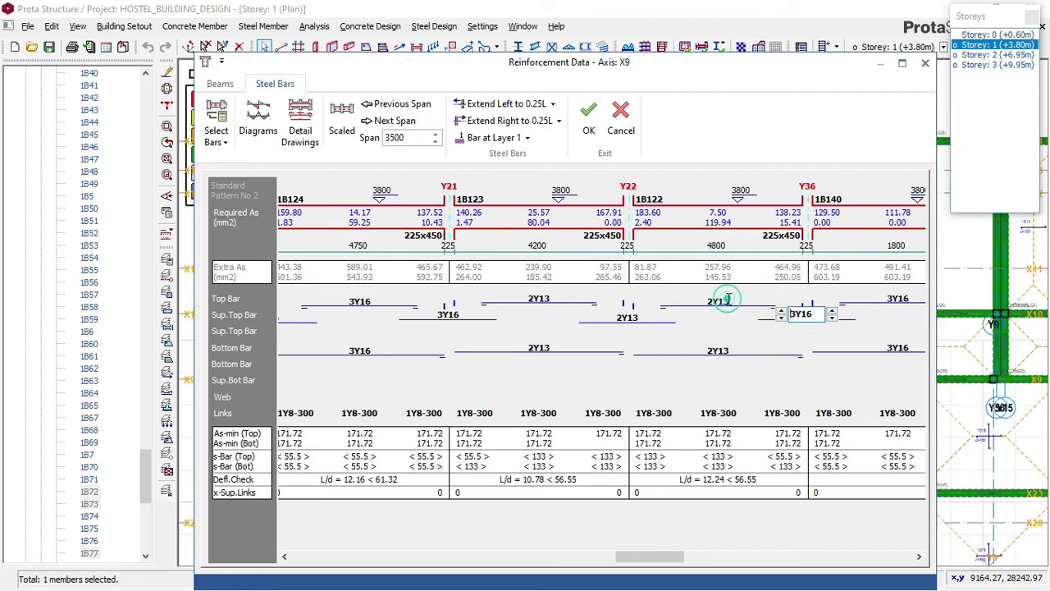
Step: Set both the top and bottom bars of beam 1B122 to 3Y16
left_click(722, 303)
left_click(743, 301)
left_click(692, 298)
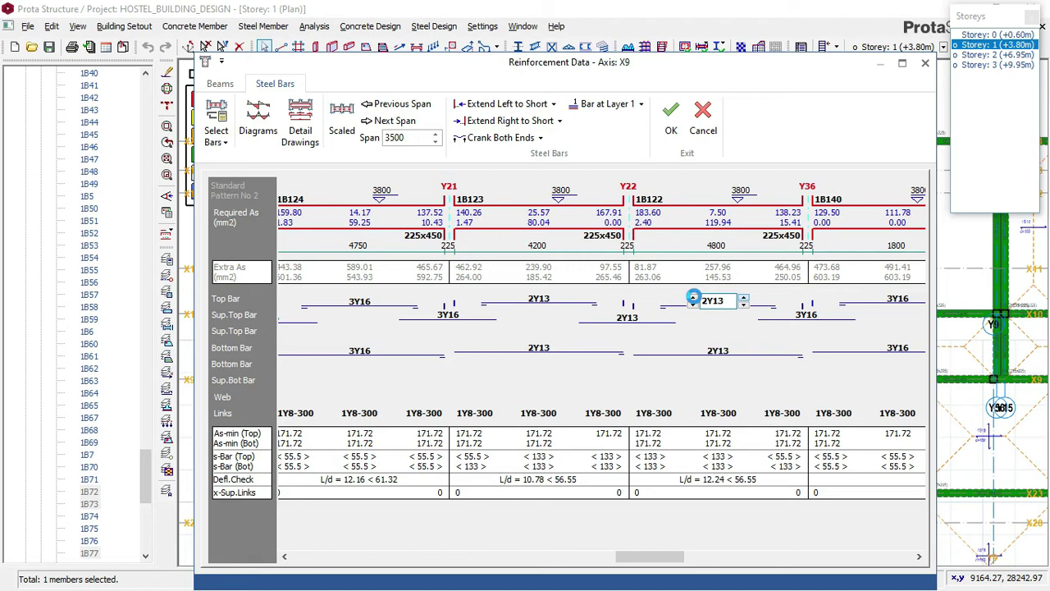
left_click(693, 298)
left_click(715, 349)
left_click(743, 350)
left_click(691, 347)
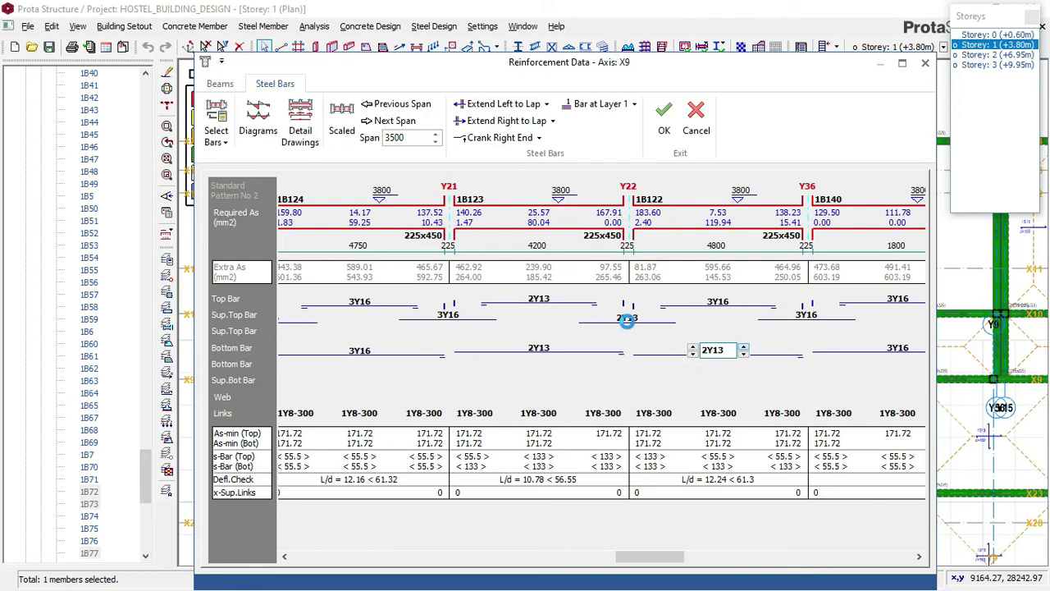
Step: Set the support top bars at Y22 and the top and bottom bars of beam 1B123 to 3Y16
left_click(626, 320)
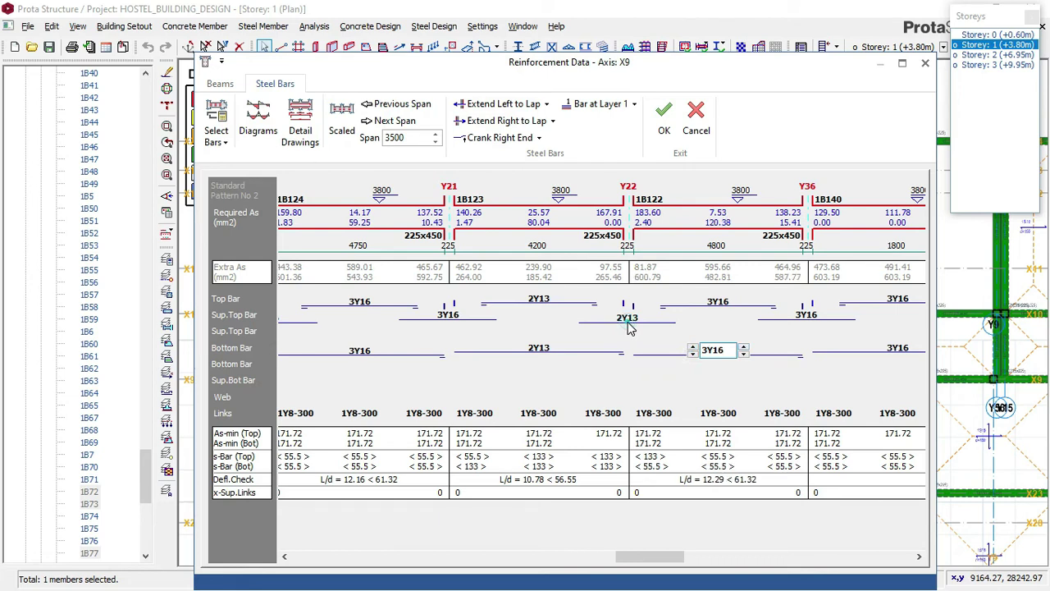
left_click(650, 314)
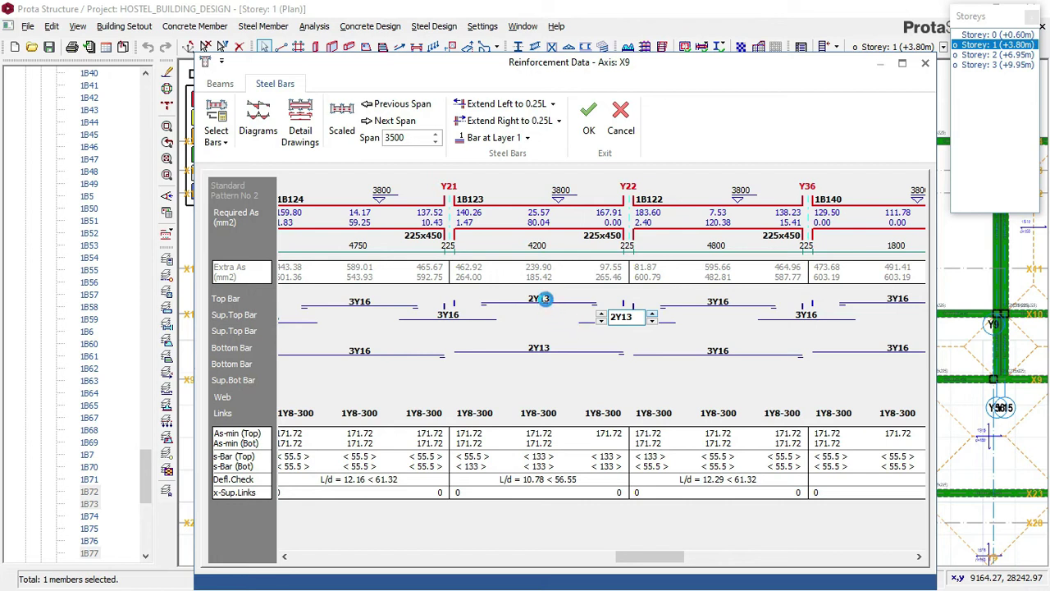
left_click(544, 299)
left_click(562, 297)
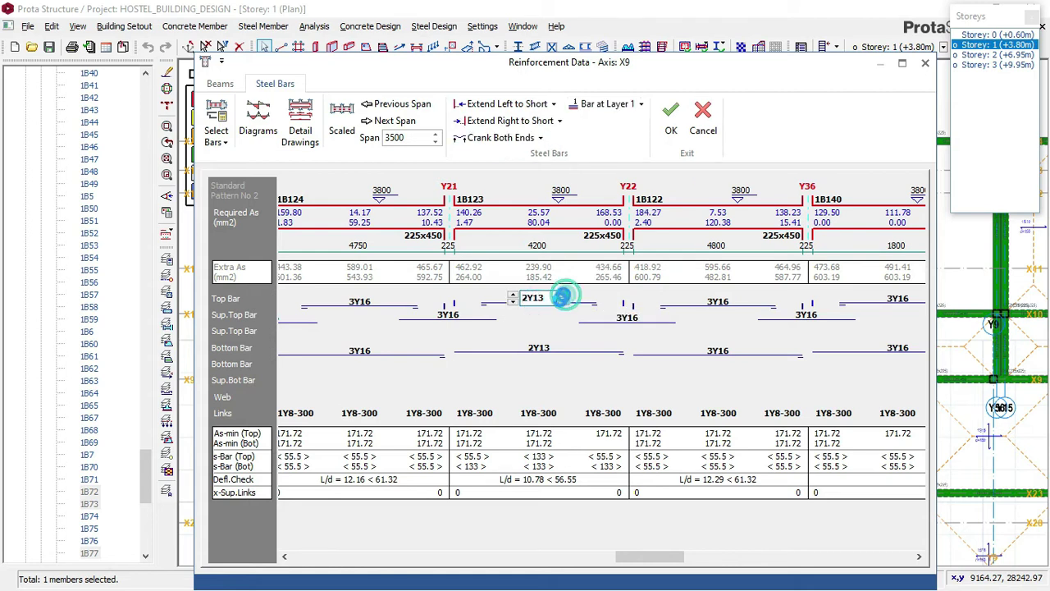
left_click(517, 293)
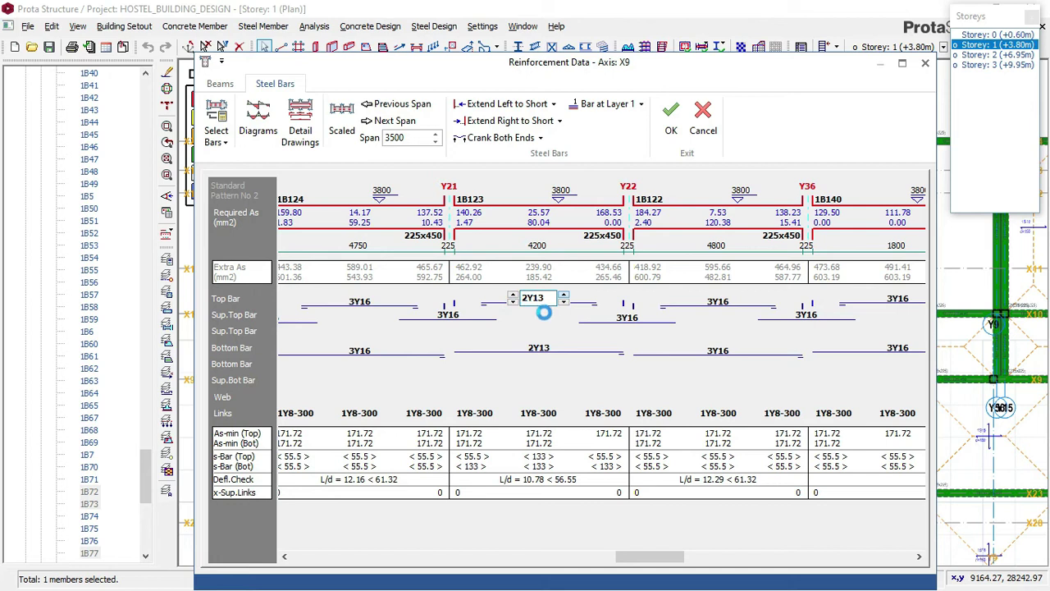
left_click(539, 347)
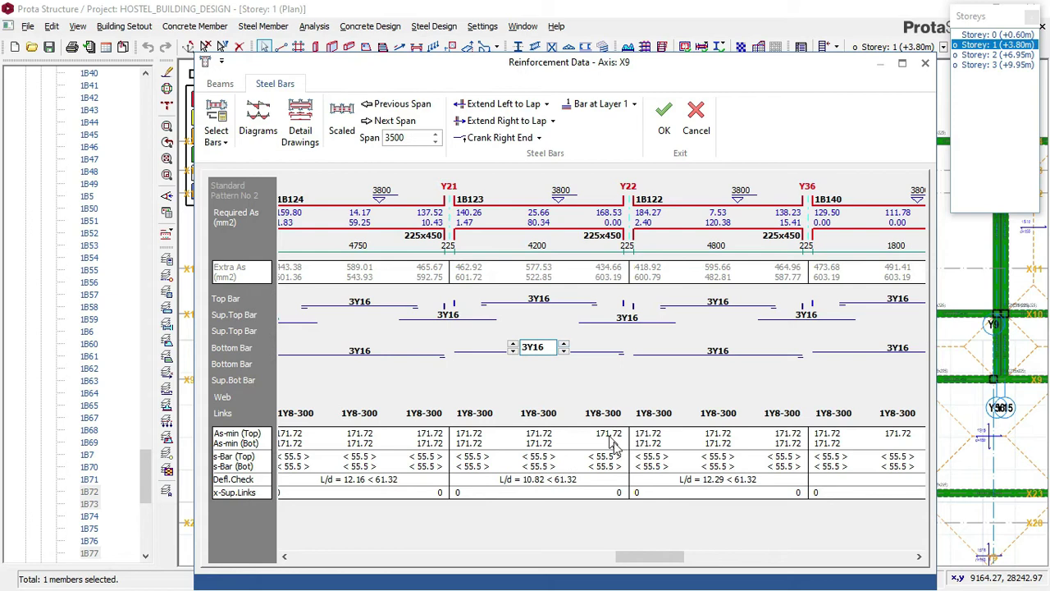
Step: Set the top and bottom bars of beam 1B141 and the support top bars at Y24 to 3Y16
left_click_drag(653, 556, 776, 559)
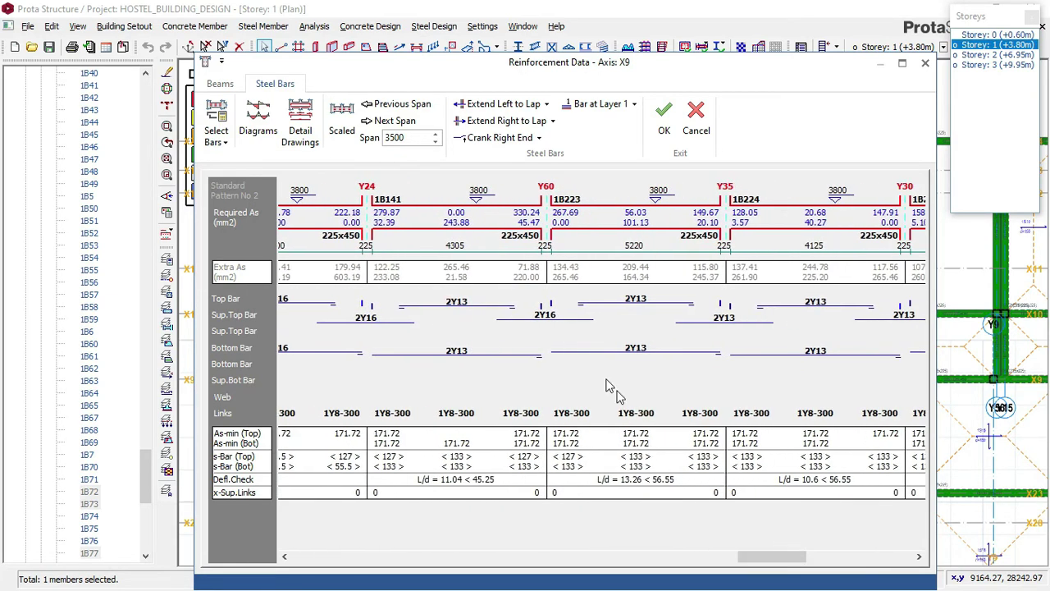
left_click(452, 302)
left_click(478, 300)
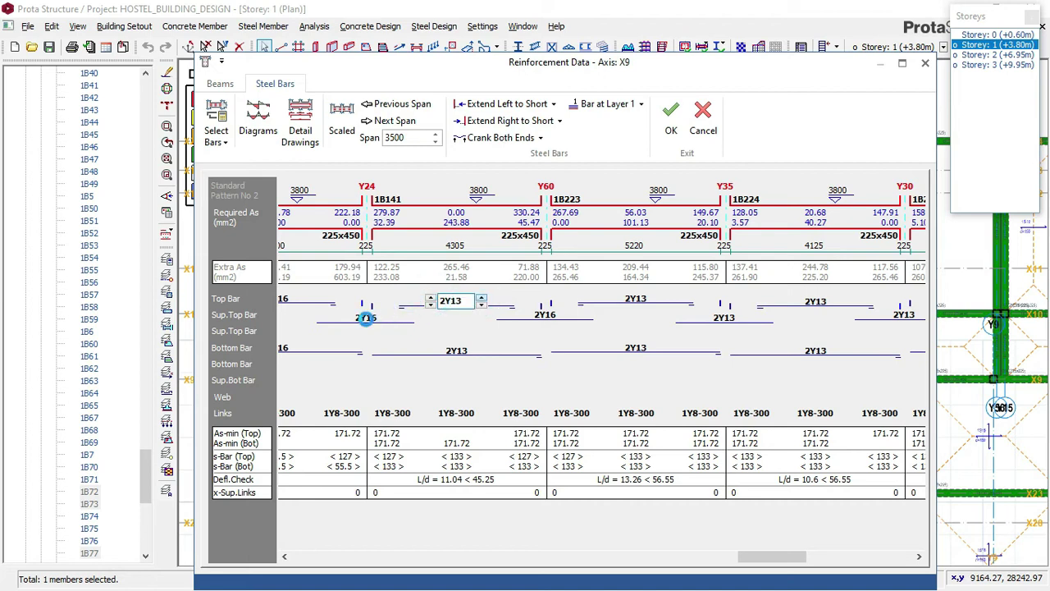
left_click(355, 314)
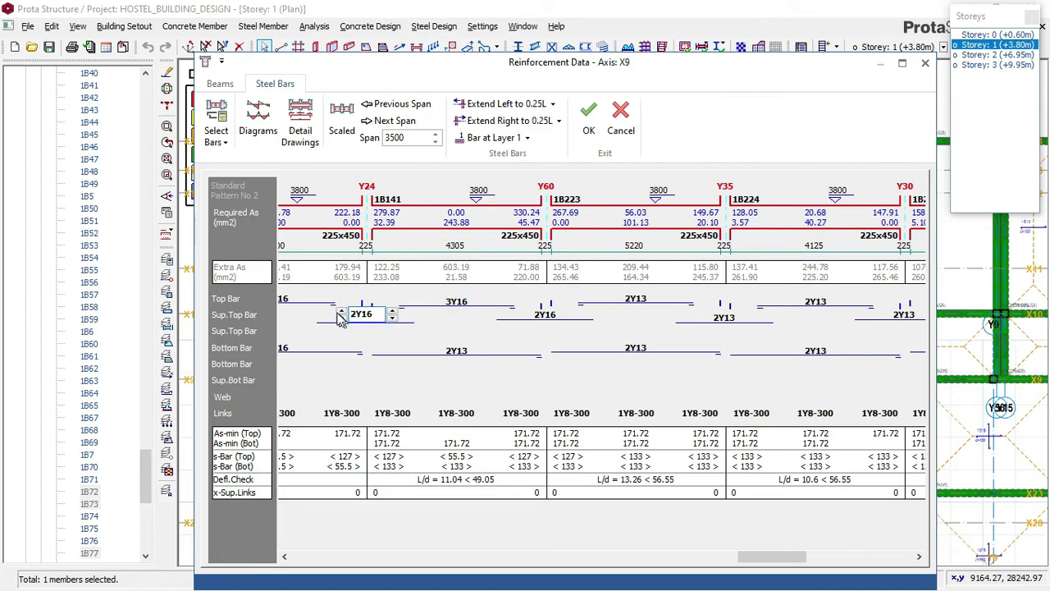
left_click(340, 311)
left_click(455, 350)
left_click(457, 349)
left_click(482, 351)
left_click(429, 348)
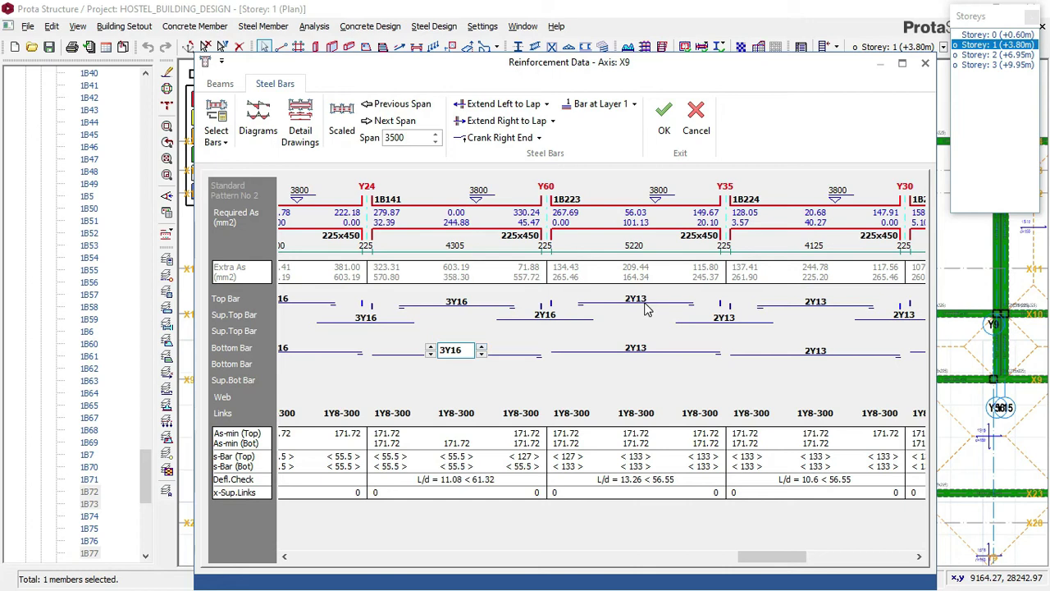
Step: Set both the top and bottom bars of beam 1B223, between Y60 and Y35, to 3Y16
left_click(639, 302)
left_click(661, 297)
left_click(612, 297)
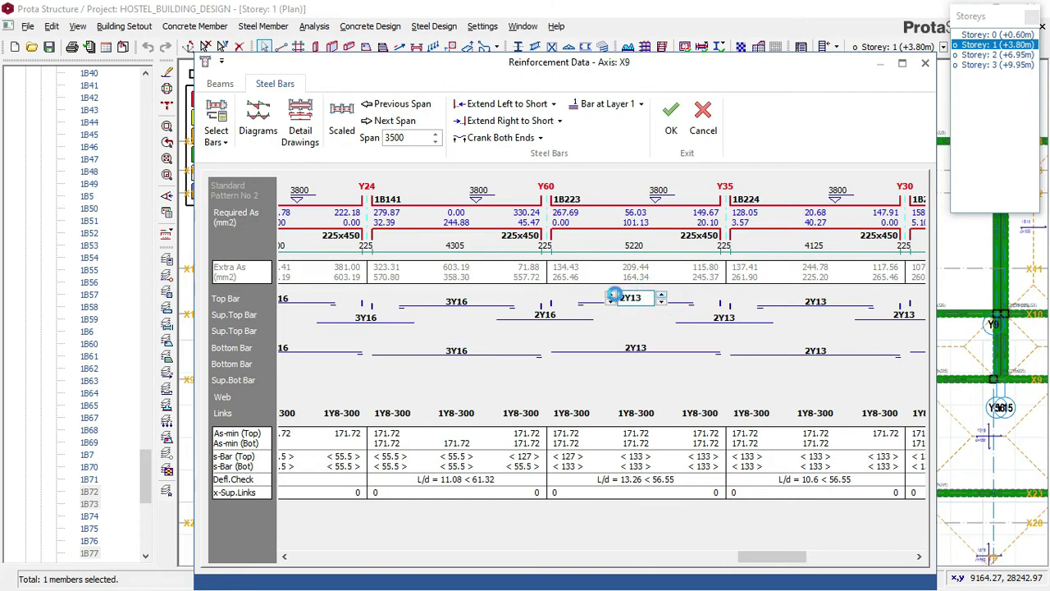
left_click(628, 299)
left_click(637, 348)
left_click(661, 346)
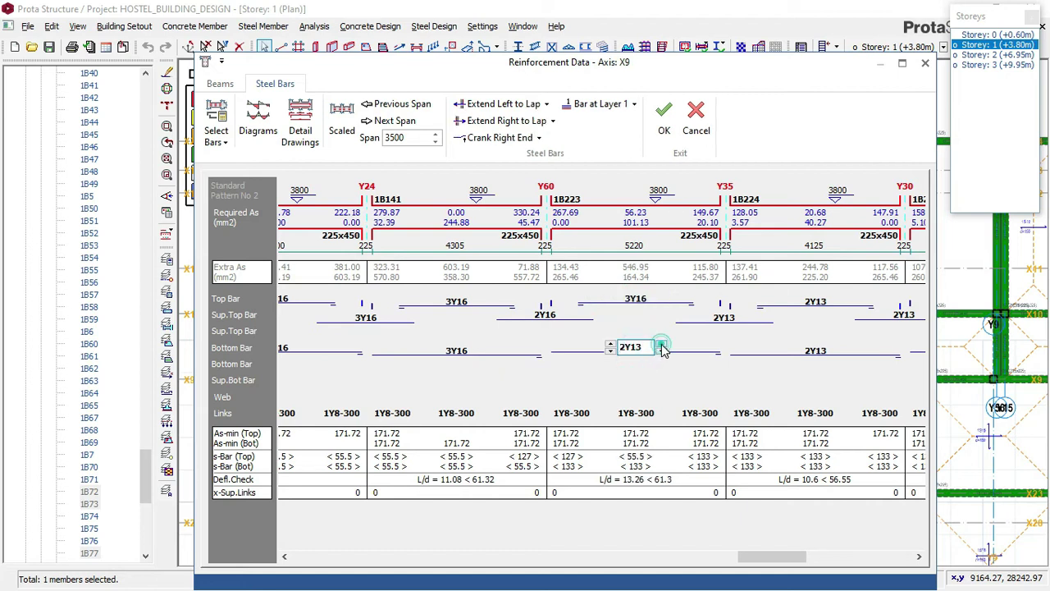
left_click(611, 345)
left_click(611, 345)
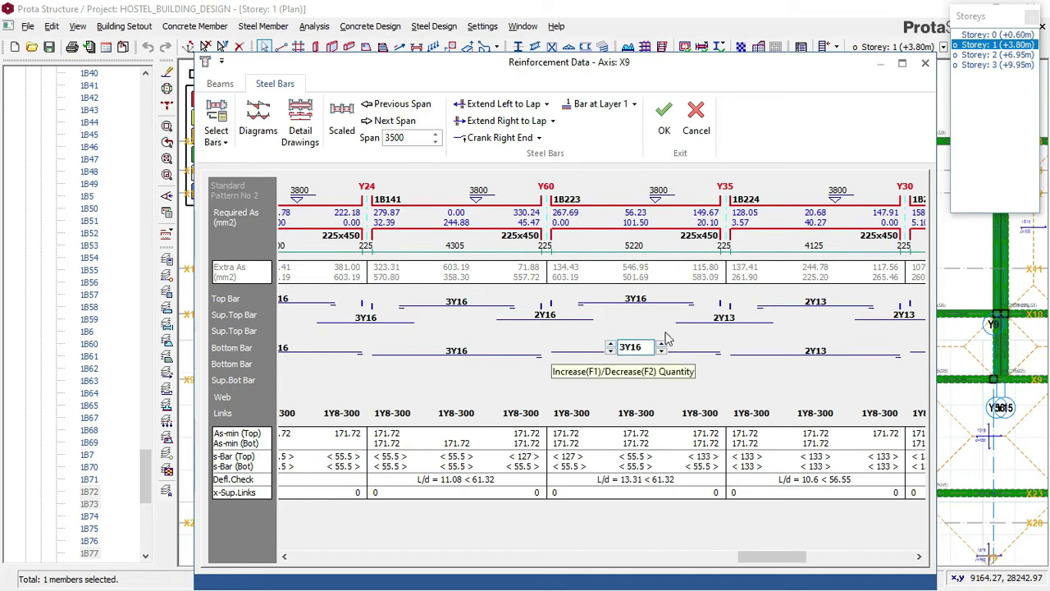
Step: Set the support top bars at Y35 and the top and bottom bars of beam 1B224 to 3Y16
left_click(726, 316)
left_click(699, 309)
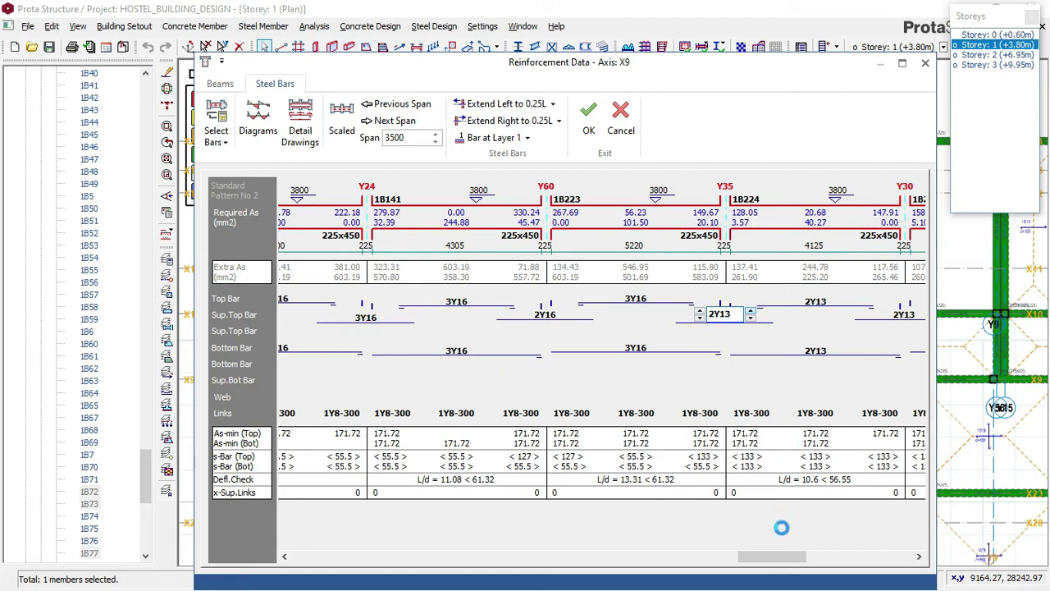
left_click_drag(771, 562, 871, 557)
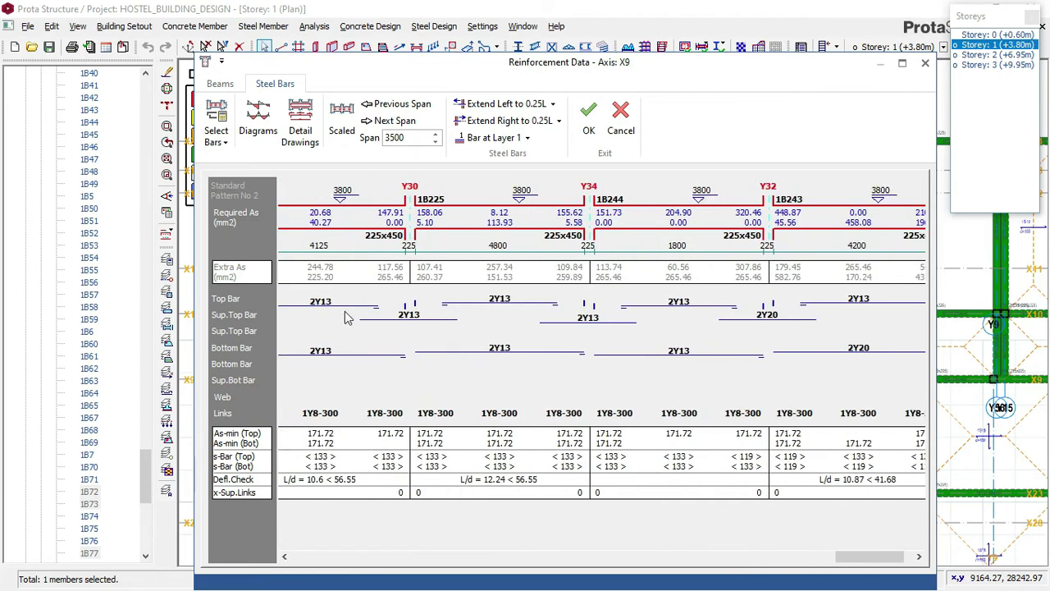
left_click_drag(872, 558, 849, 561)
left_click(430, 302)
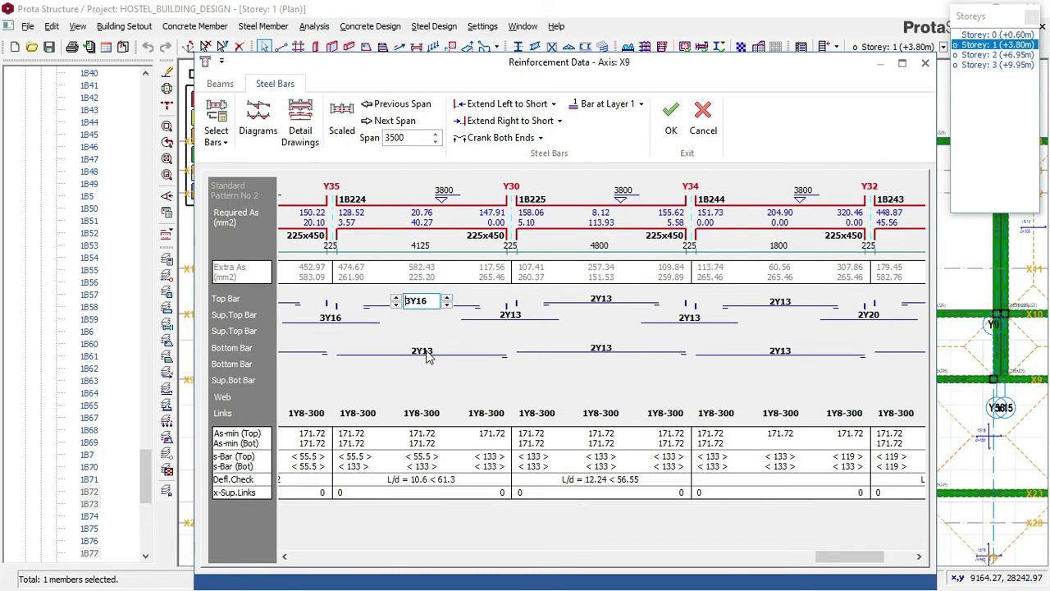
left_click(425, 352)
left_click(448, 347)
left_click(397, 347)
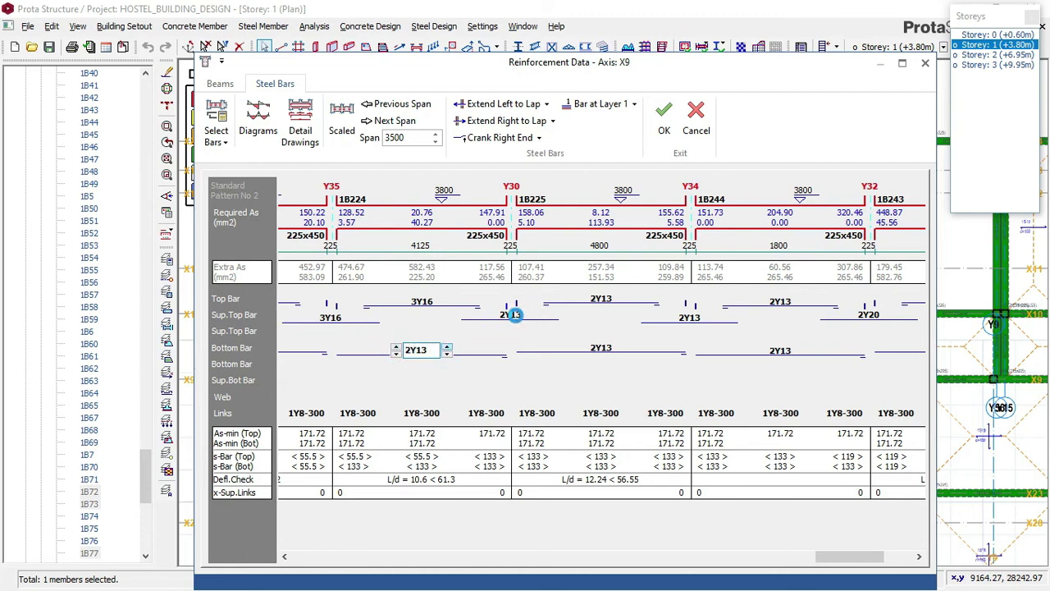
Step: Set the support top bars at Y30, between beams 1B224 and 1B225, to 3Y16
left_click(515, 314)
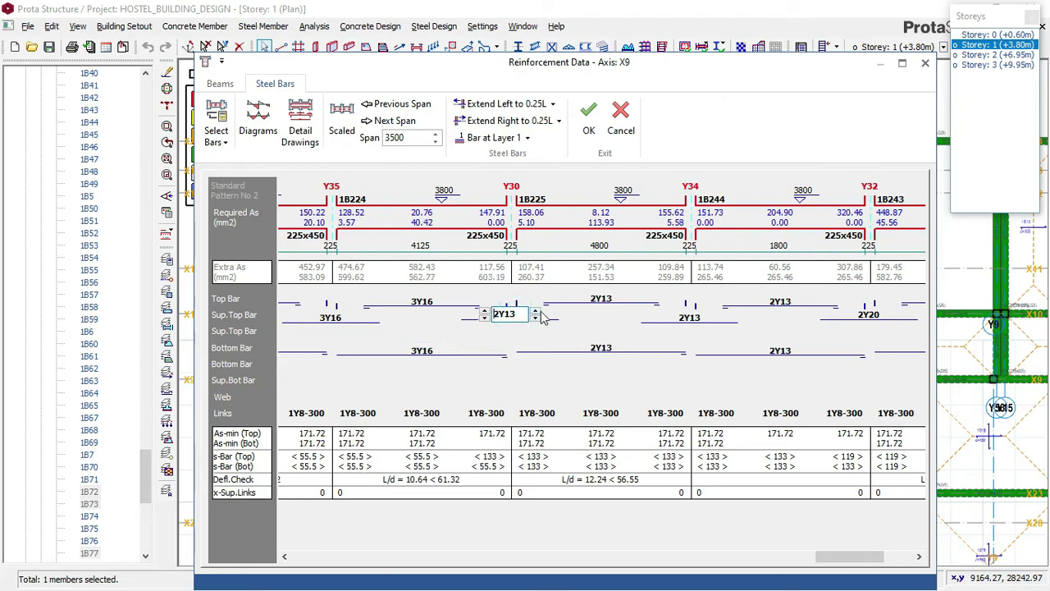
left_click(487, 314)
left_click(484, 312)
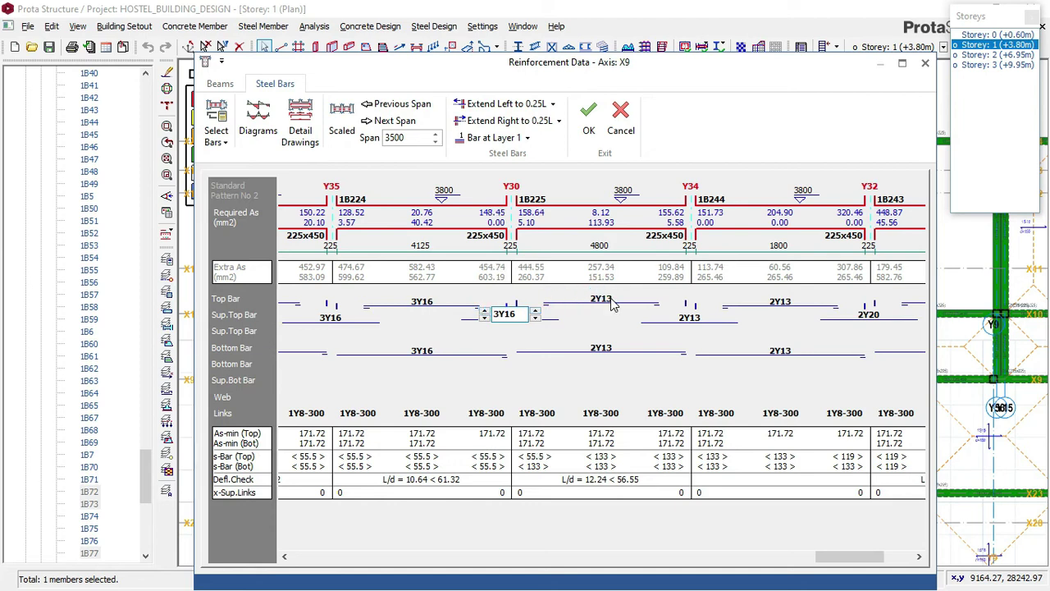
Step: Set the top and bottom bars of beam 1B225 and the support top bars at Y34 to 3Y16
left_click(614, 301)
left_click(623, 294)
left_click(575, 297)
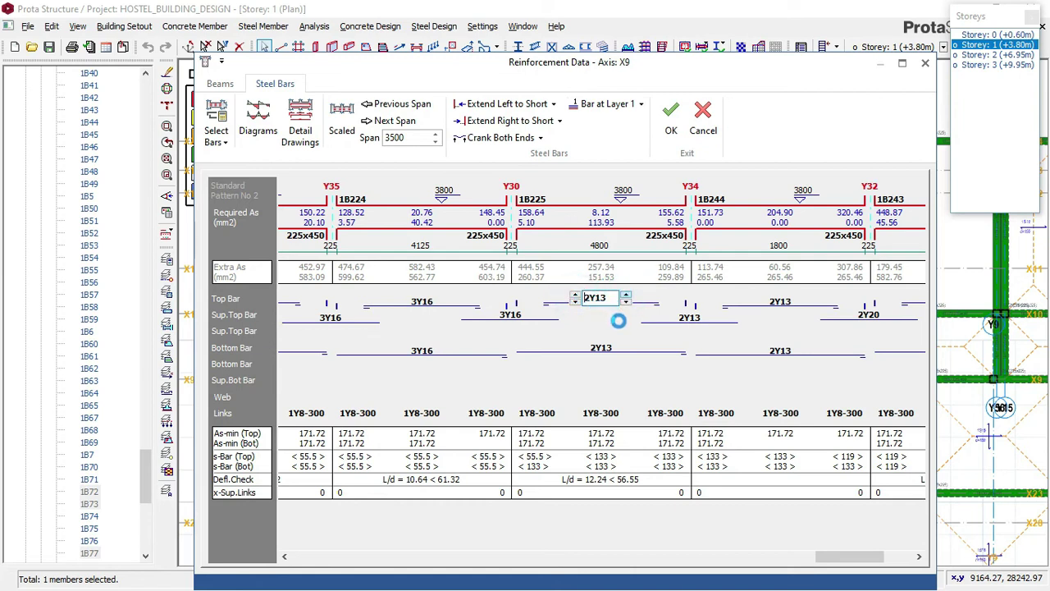
key("Up")
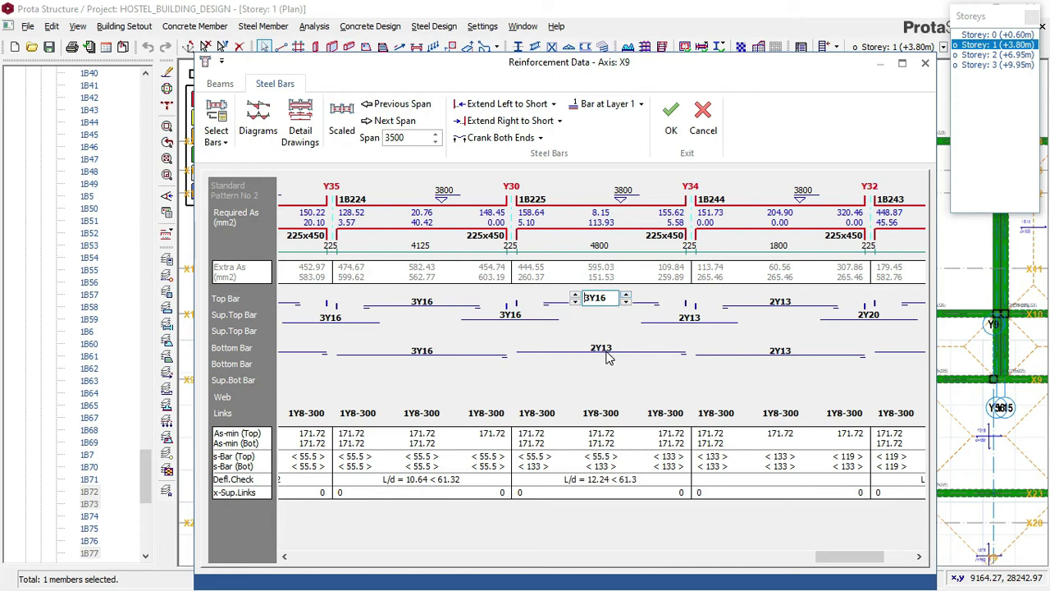
left_click(608, 356)
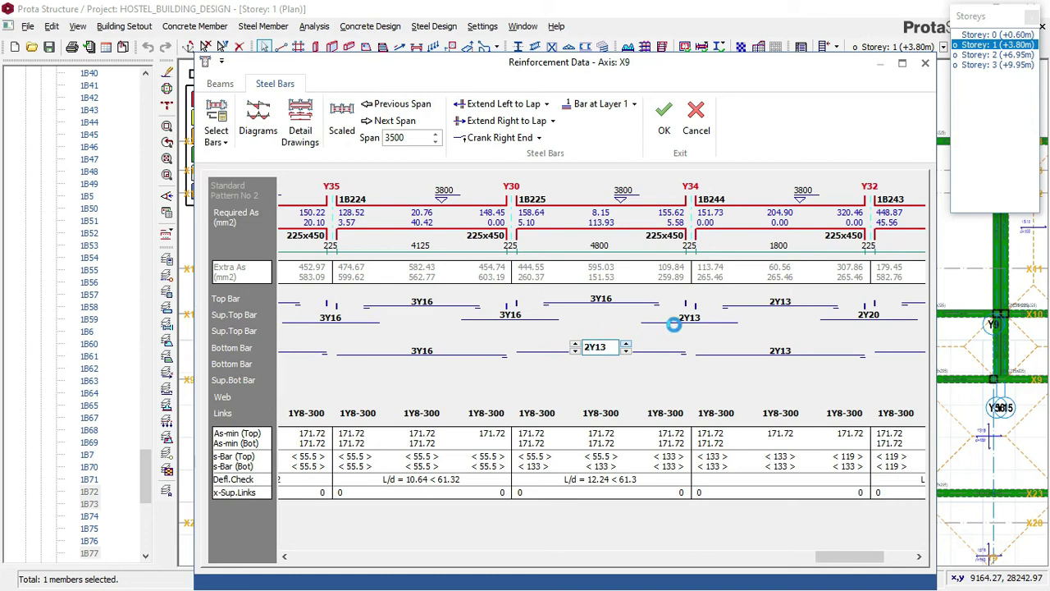
left_click(687, 316)
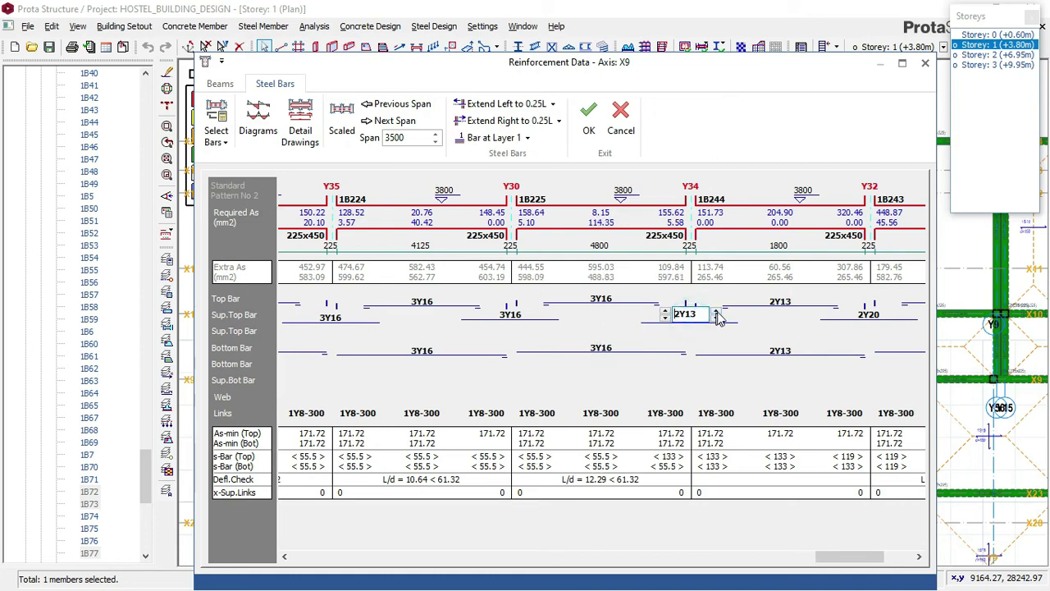
Step: Set both the top and bottom bars of beam 1B244, between Y34 and Y32, to 3Y16
left_click(786, 303)
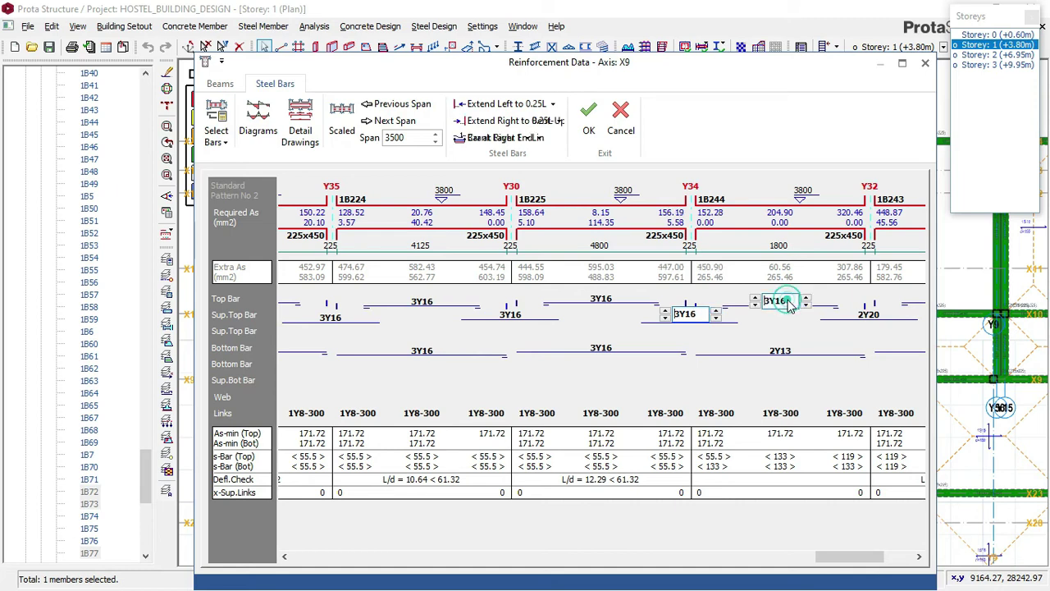
left_click(805, 297)
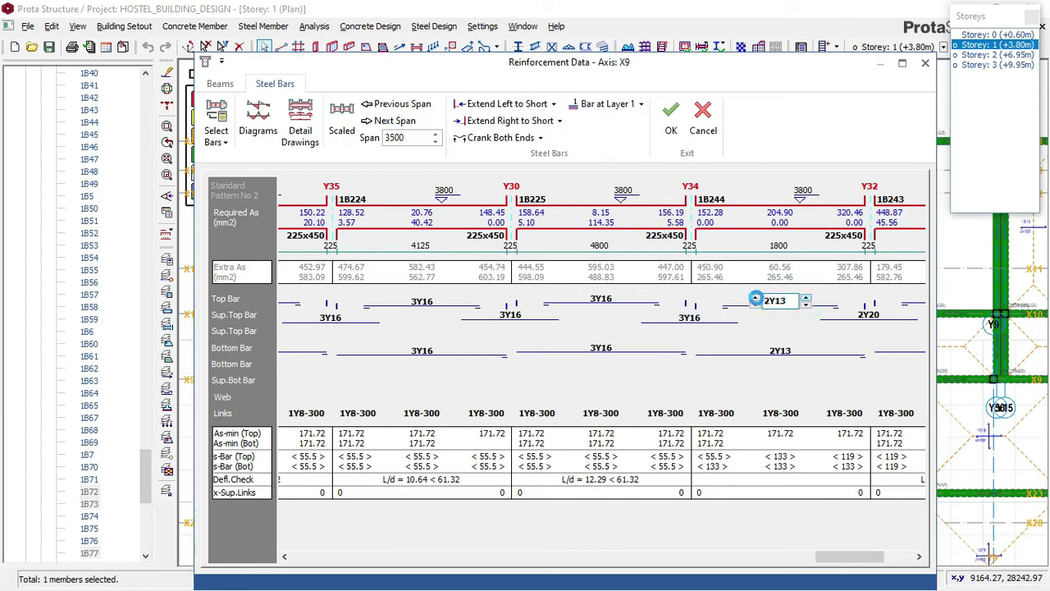
left_click(782, 353)
left_click(781, 354)
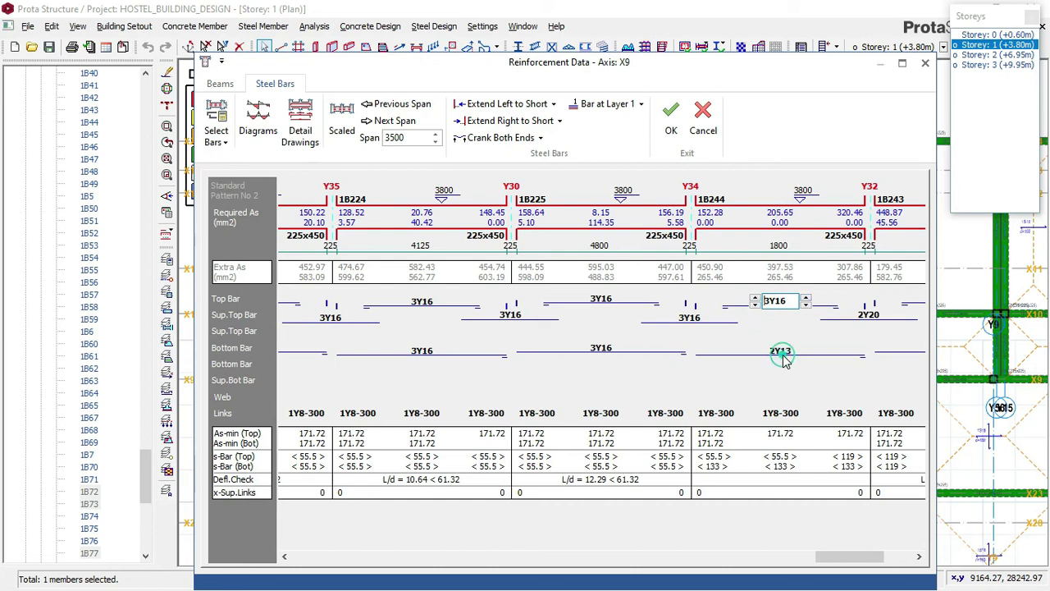
left_click(807, 346)
left_click(754, 346)
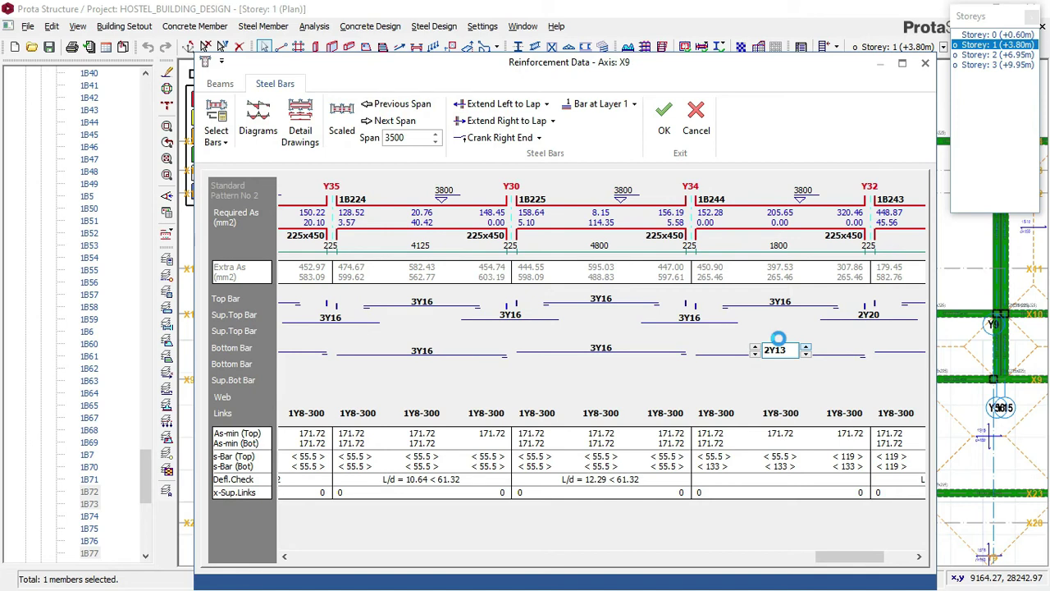
left_click(753, 347)
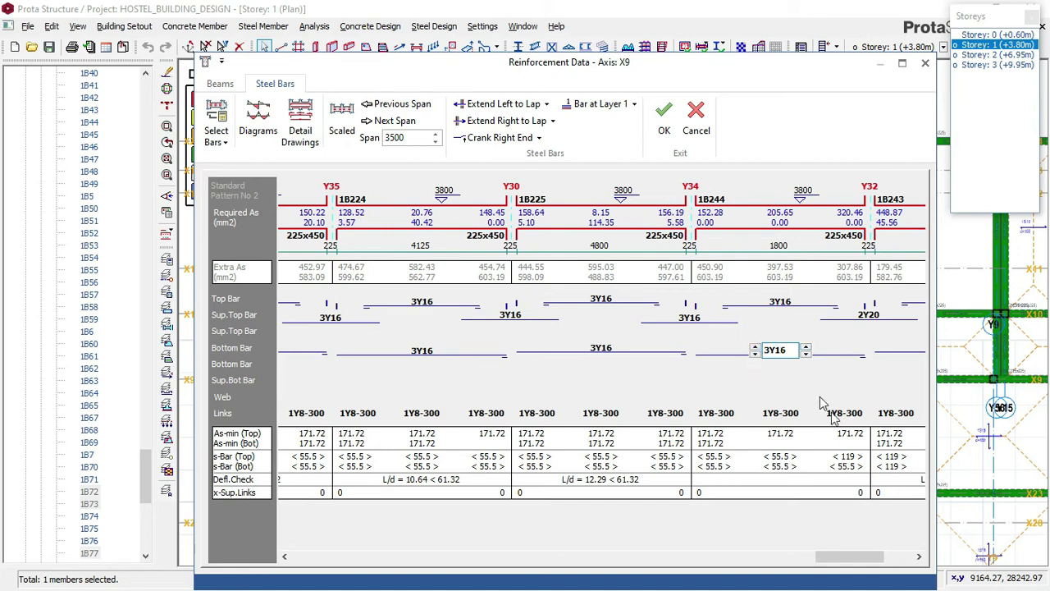
Step: Set the top bars of the end-span beam 1B243 and the support top bars at Y32 to 3Y16
left_click_drag(857, 557, 886, 557)
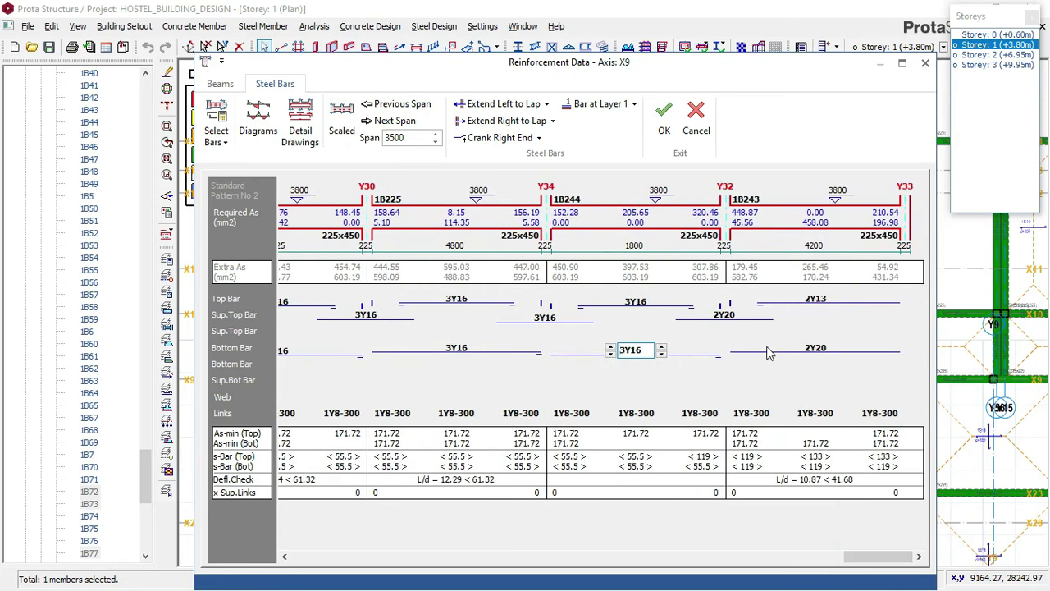
left_click(829, 300)
left_click(838, 294)
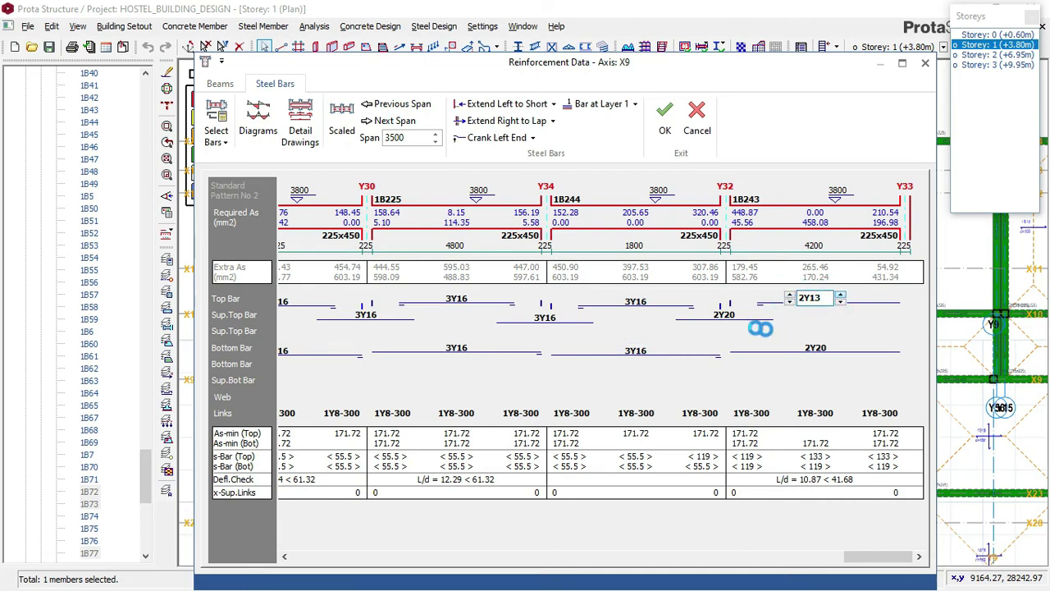
left_click(722, 315)
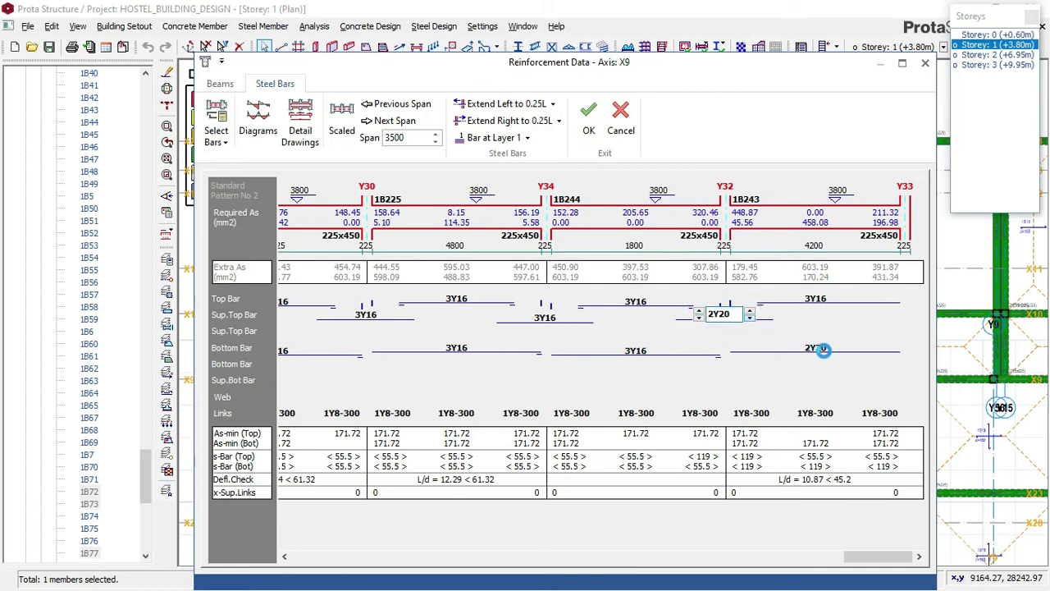
Step: Set the bottom bars of beam 1B243 to 3Y16 and save the reinforcement data of axis X9
left_click(823, 350)
left_click(820, 350)
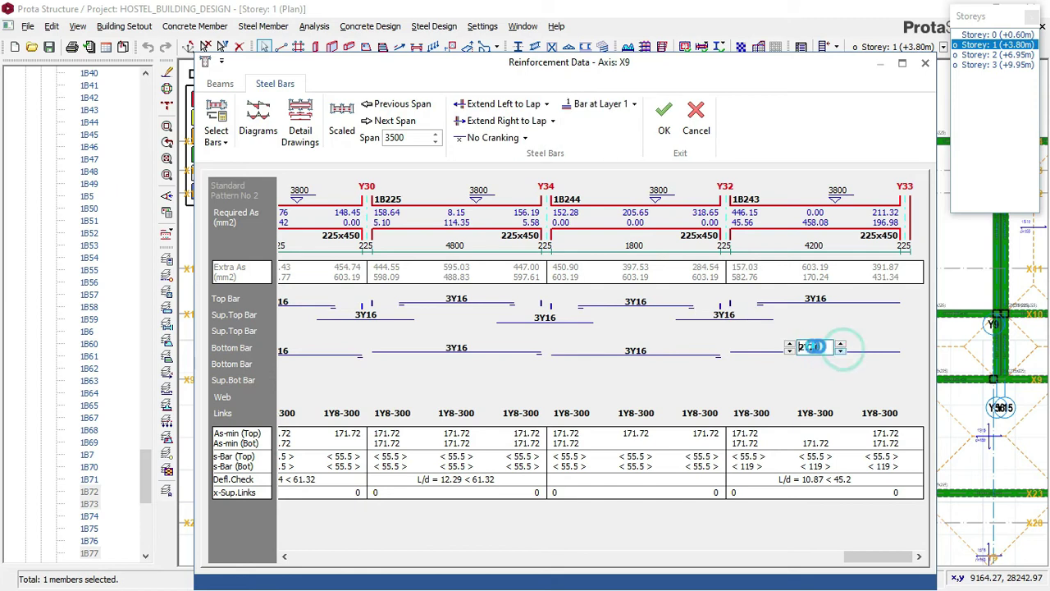
left_click(789, 344)
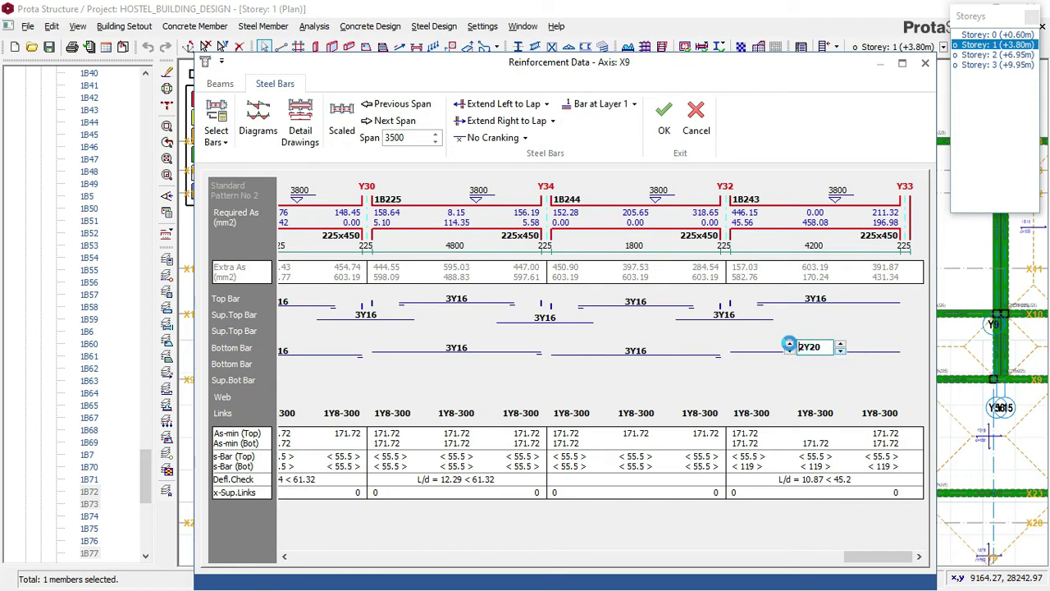
left_click(788, 345)
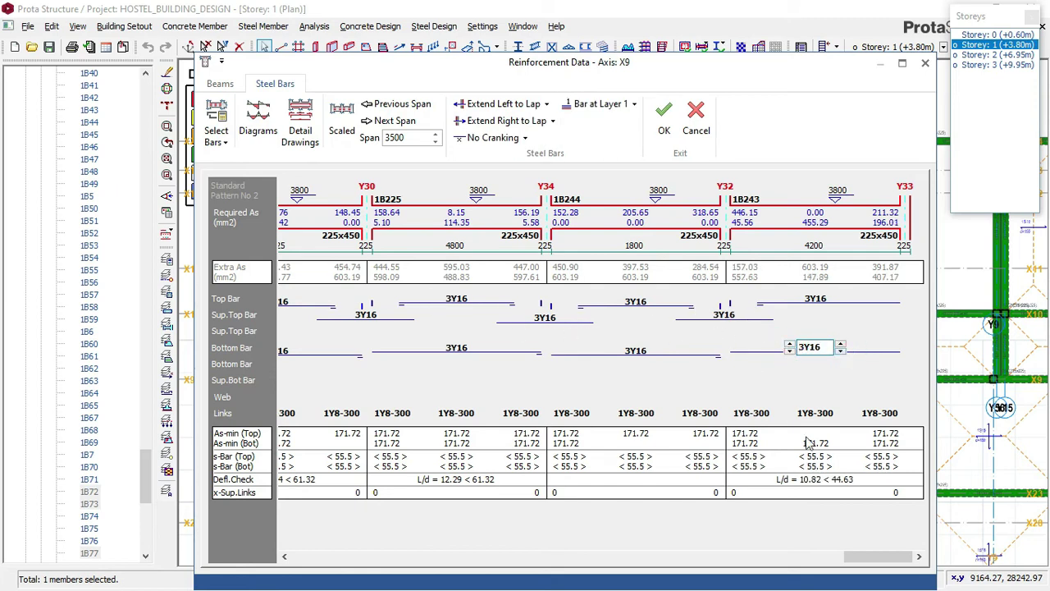
left_click(663, 119)
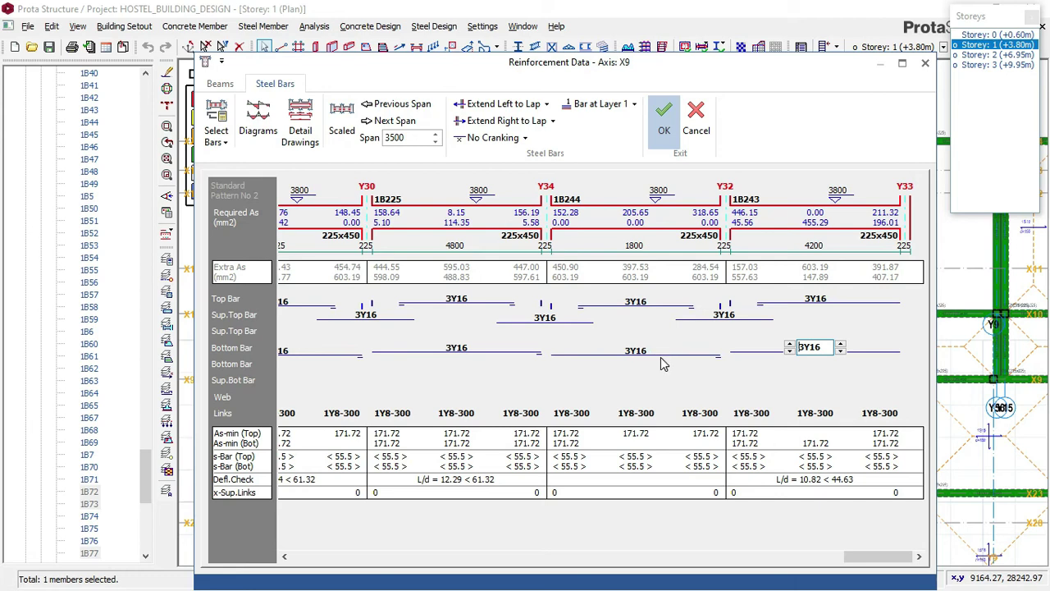
key("Return")
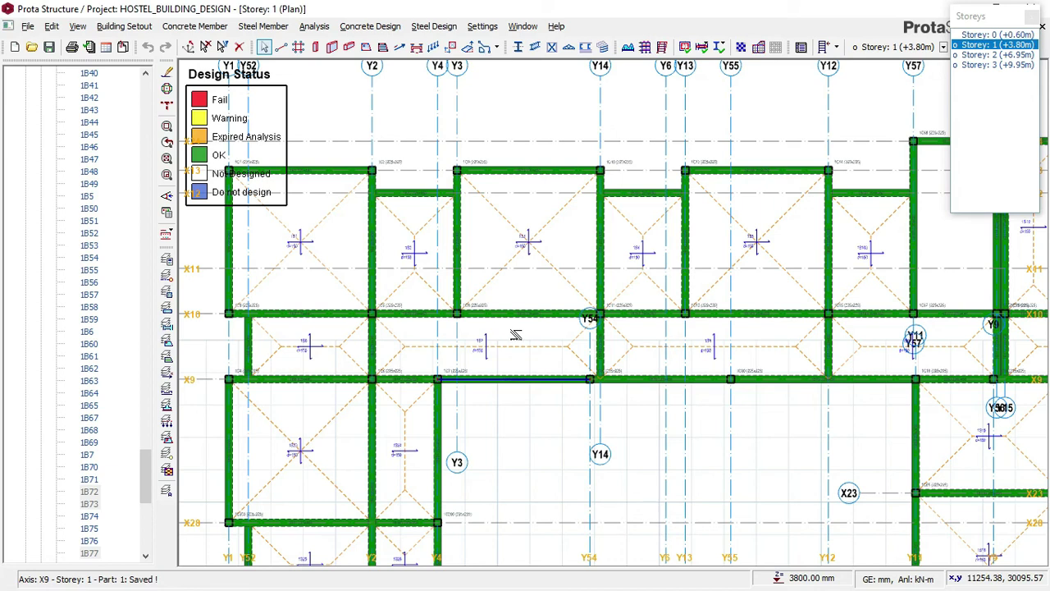
Step: Review the design status of the beams across the whole Storey 1 plan, returning to the area around axes Y1 to Y17
left_click(414, 258)
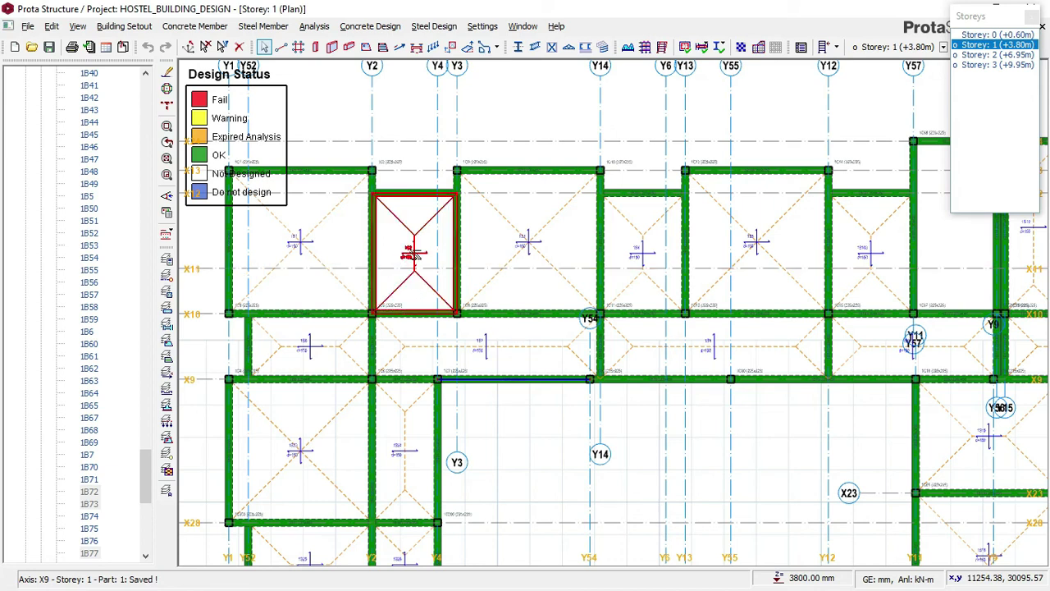
scroll(414, 254, "down", 1)
left_click(743, 297)
middle_click_drag(729, 283, 664, 248)
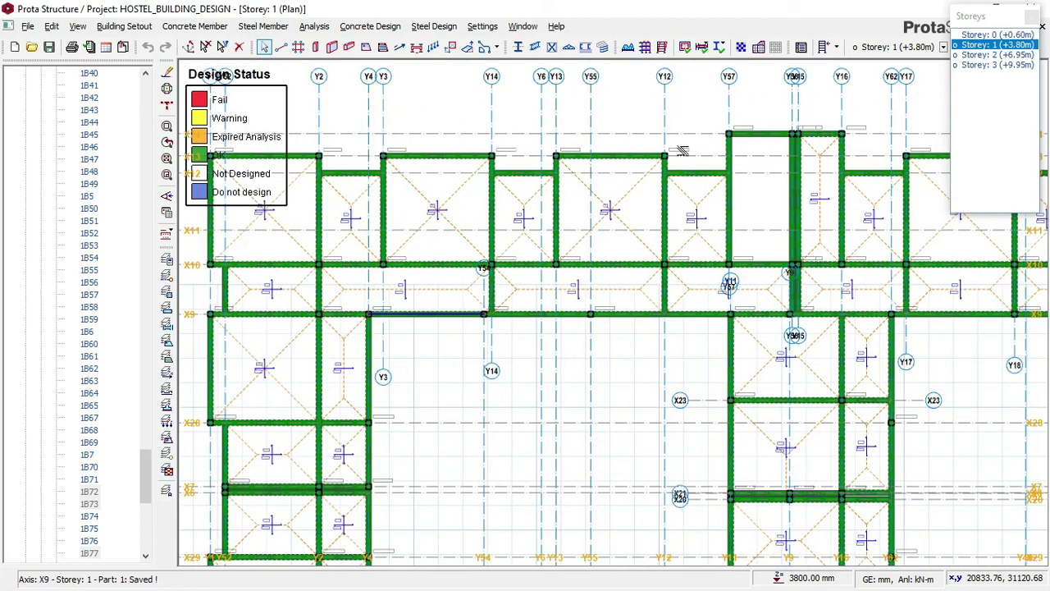
scroll(525, 217, "down", 2)
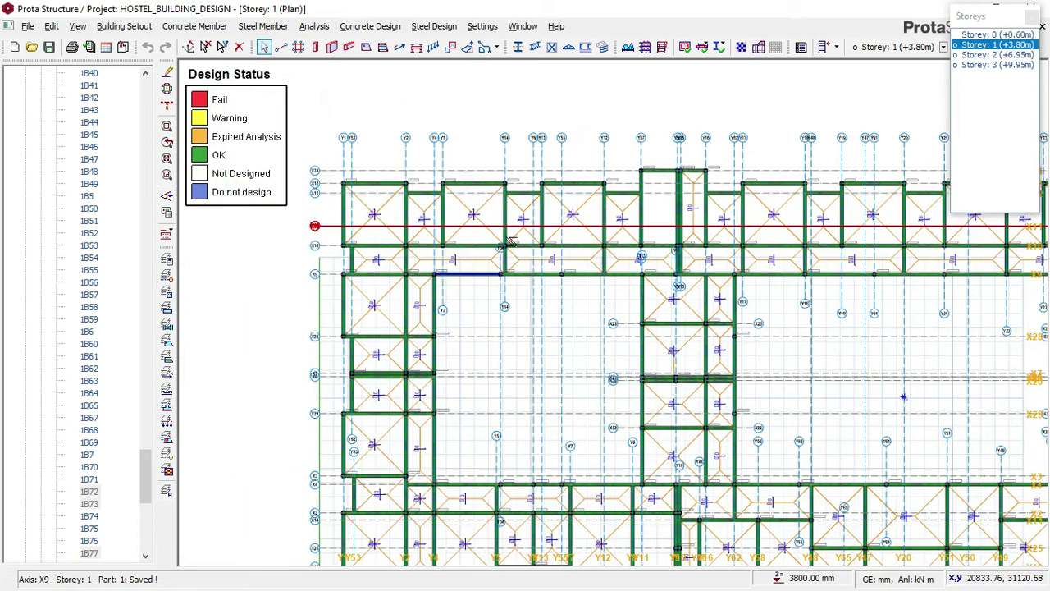
scroll(509, 242, "down", 1)
middle_click_drag(782, 310, 810, 342)
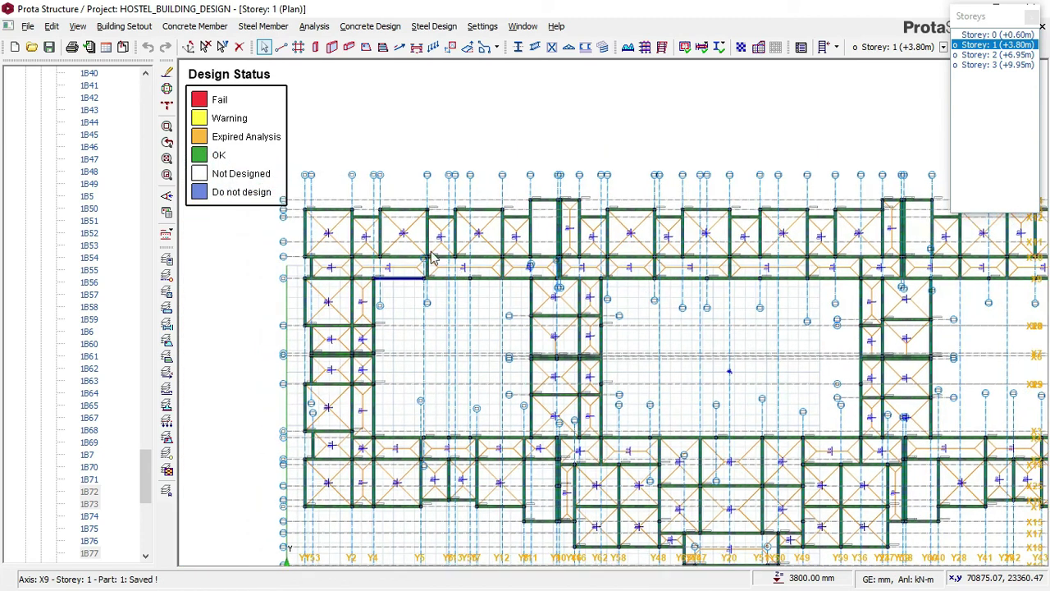
scroll(367, 215, "up", 2)
mouse_move(367, 215)
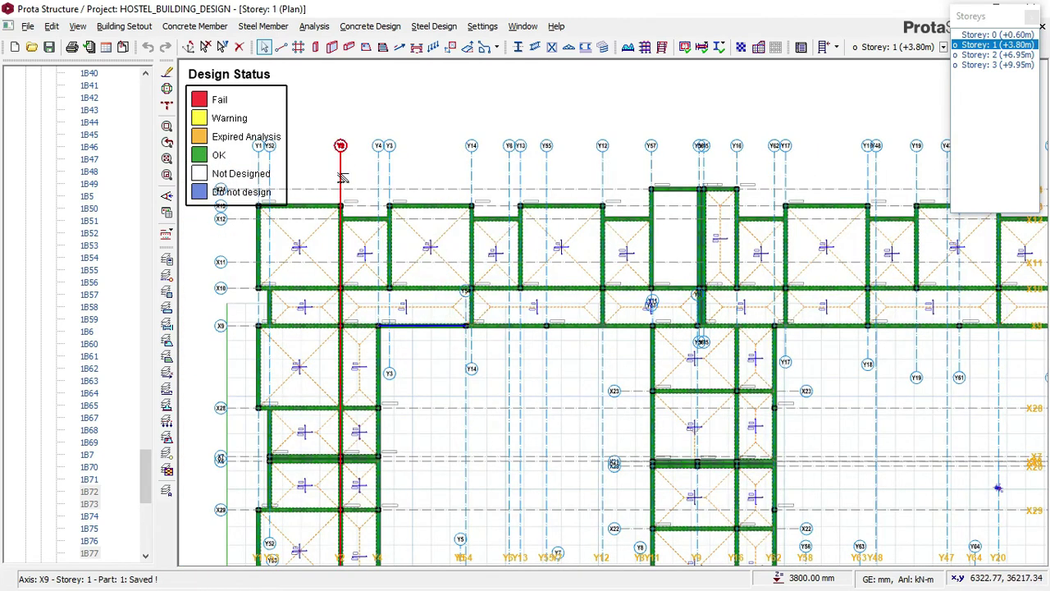
scroll(343, 176, "up", 1)
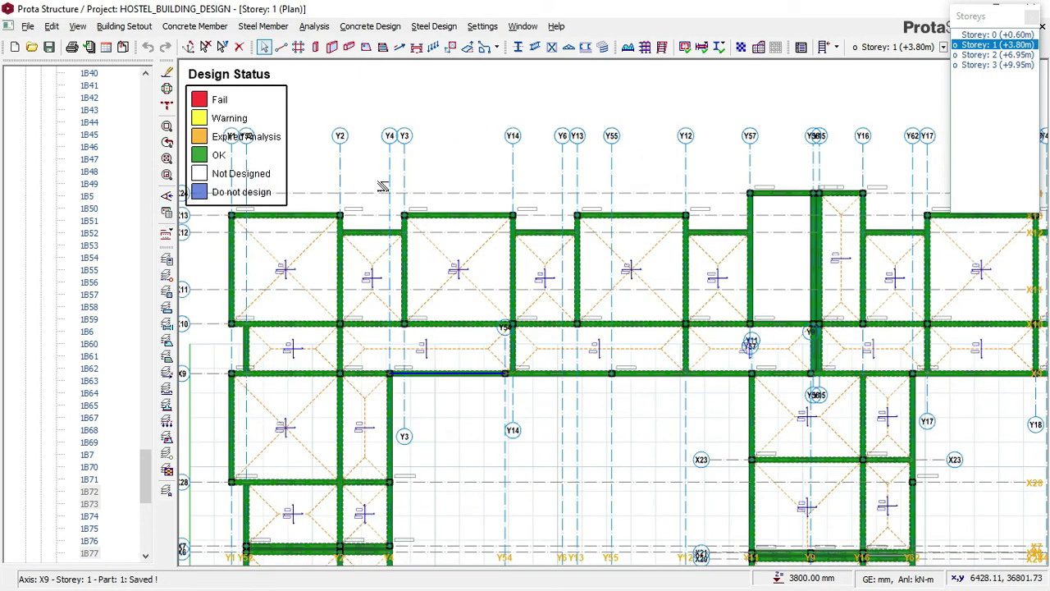
middle_click_drag(386, 187, 421, 212)
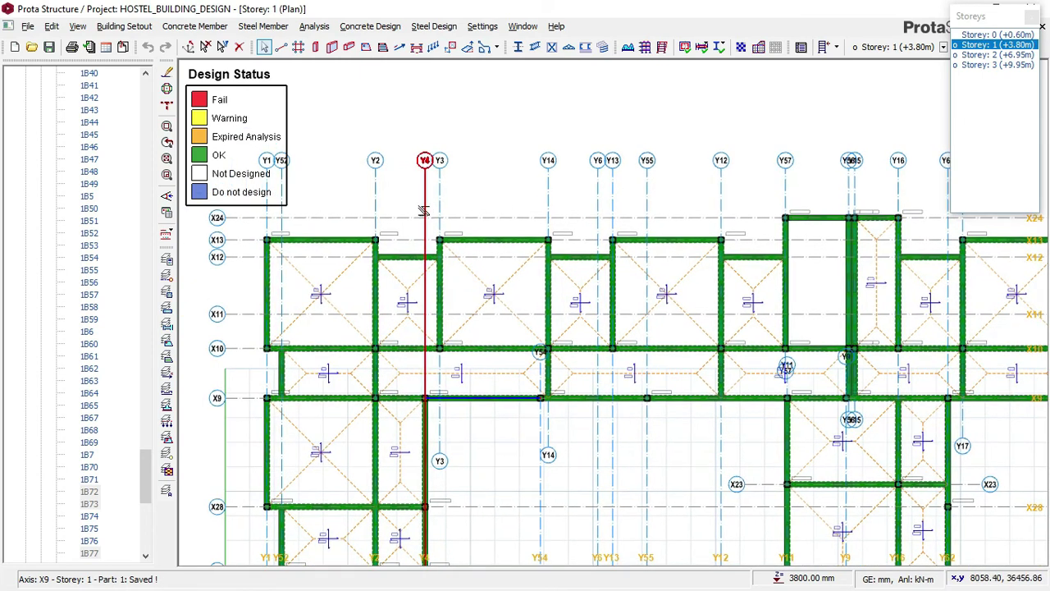